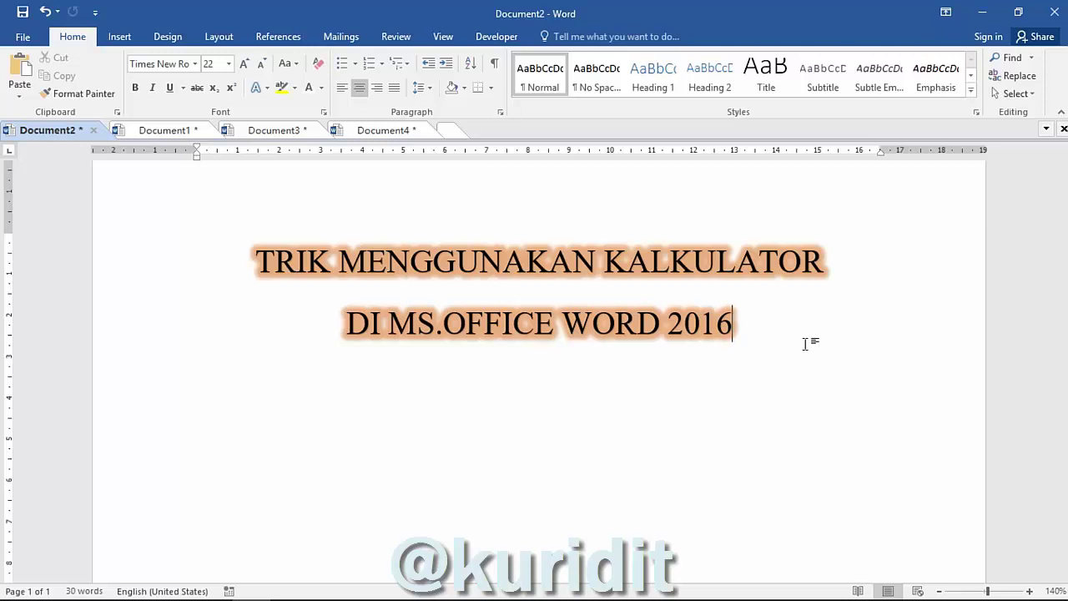
Set the font colour of the hidden line "Mengakses / memunculkan tombol kalkulator" below the title to black
{"action": "scroll", "coordinate": [806, 263], "scroll_direction": "up", "scroll_amount": 1}
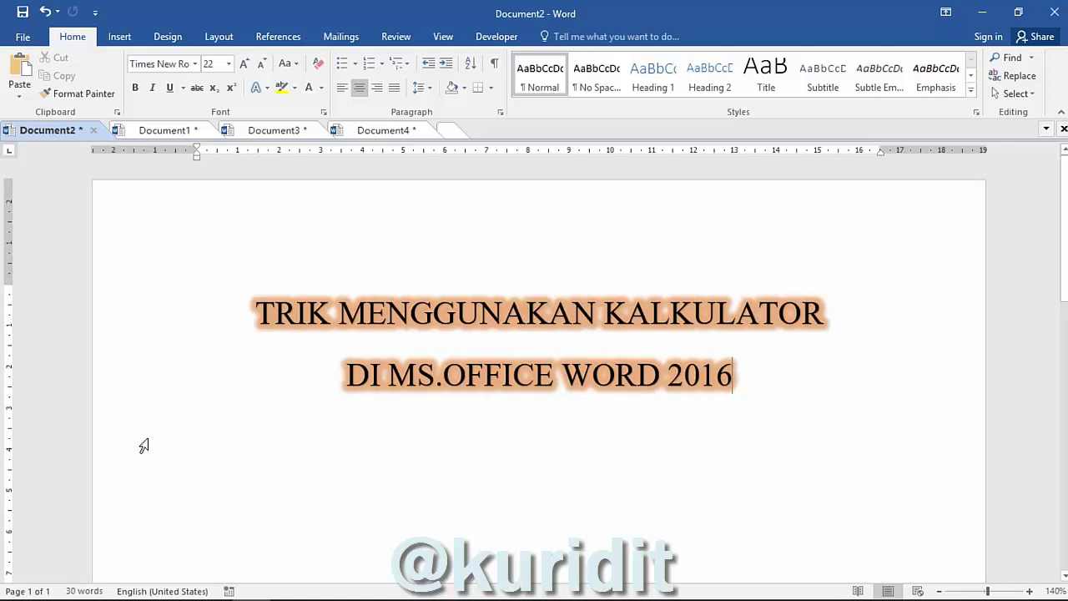
{"action": "left_click", "coordinate": [161, 487]}
{"action": "left_click", "coordinate": [125, 460]}
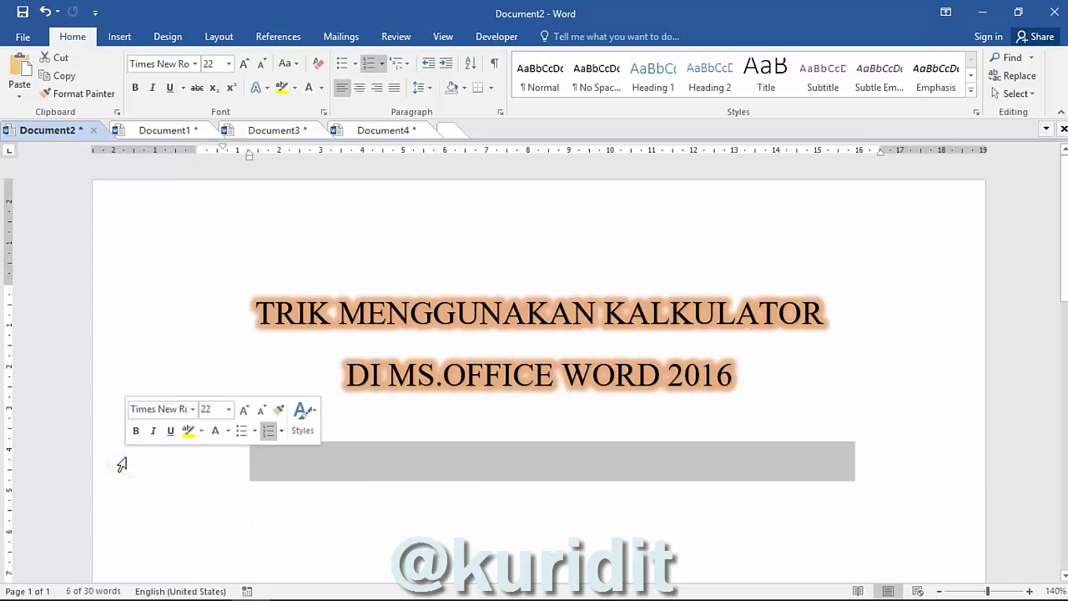
{"action": "left_click", "coordinate": [321, 88]}
{"action": "left_click", "coordinate": [322, 108]}
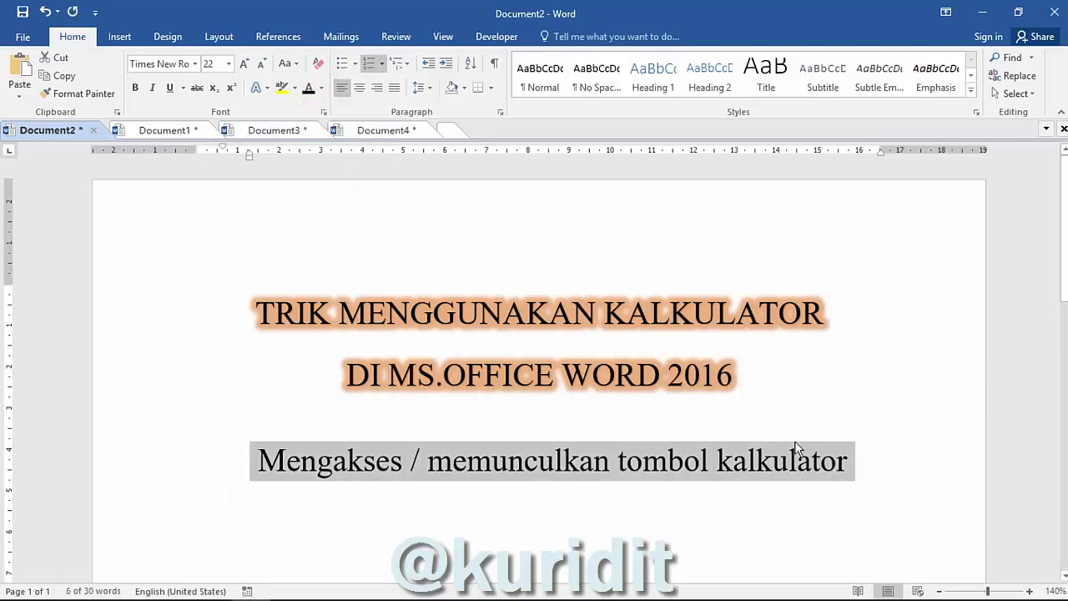
Apply the black font colour to the hidden "(formula)" line that ends the first list item
{"action": "scroll", "coordinate": [317, 434], "scroll_direction": "down", "scroll_amount": 3}
{"action": "left_click", "coordinate": [205, 406]}
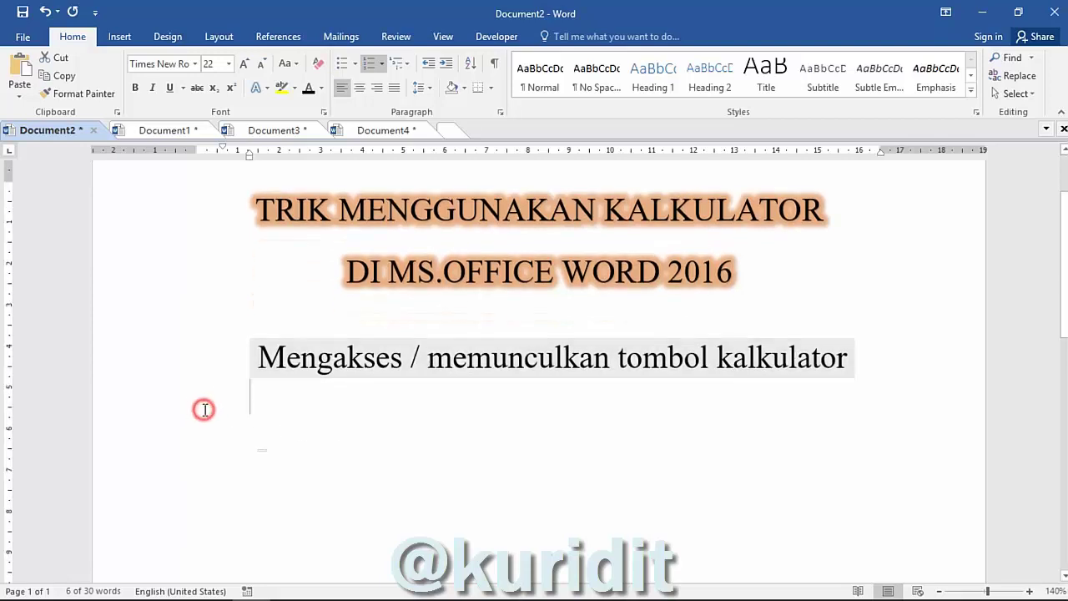
{"action": "left_click", "coordinate": [147, 413]}
{"action": "left_click", "coordinate": [307, 87]}
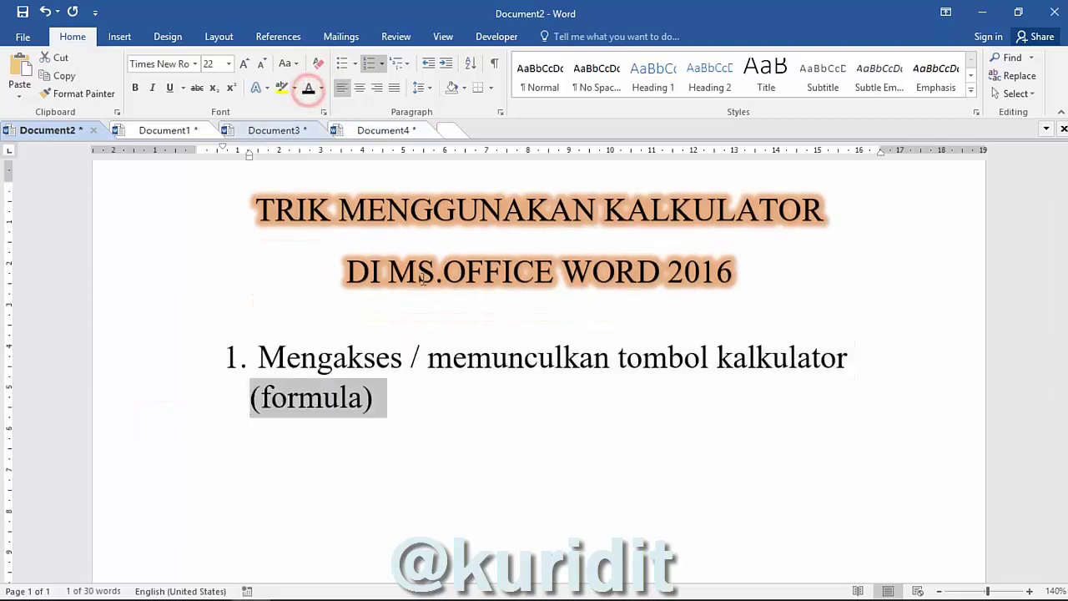
{"action": "left_click", "coordinate": [588, 407]}
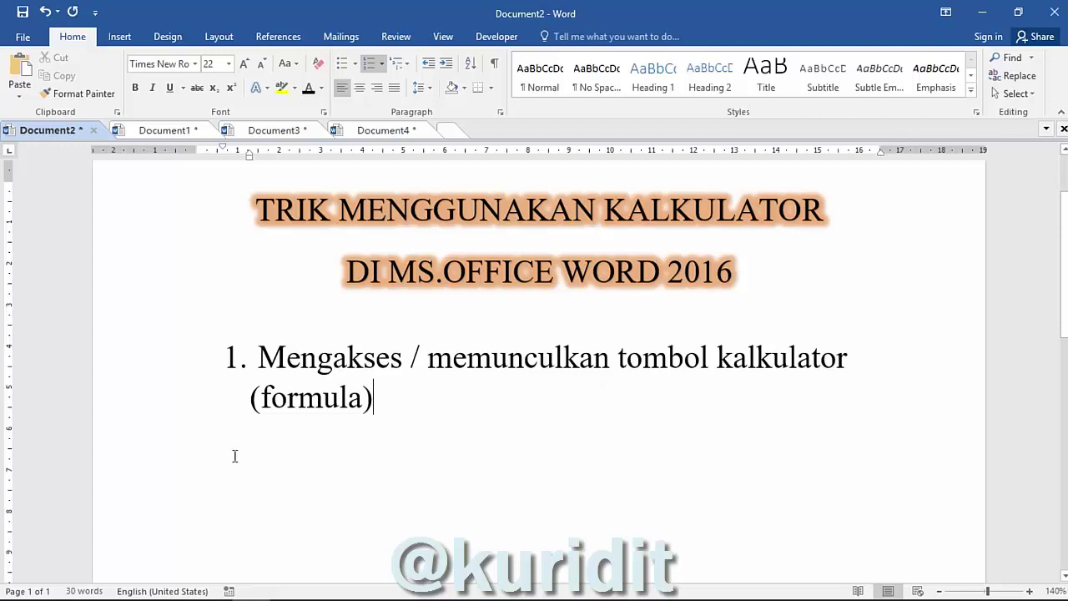
Apply the black font colour to the hidden two-line second list item about recognising mathematical symbols
{"action": "left_click_drag", "start_coordinate": [143, 454], "coordinate": [161, 482]}
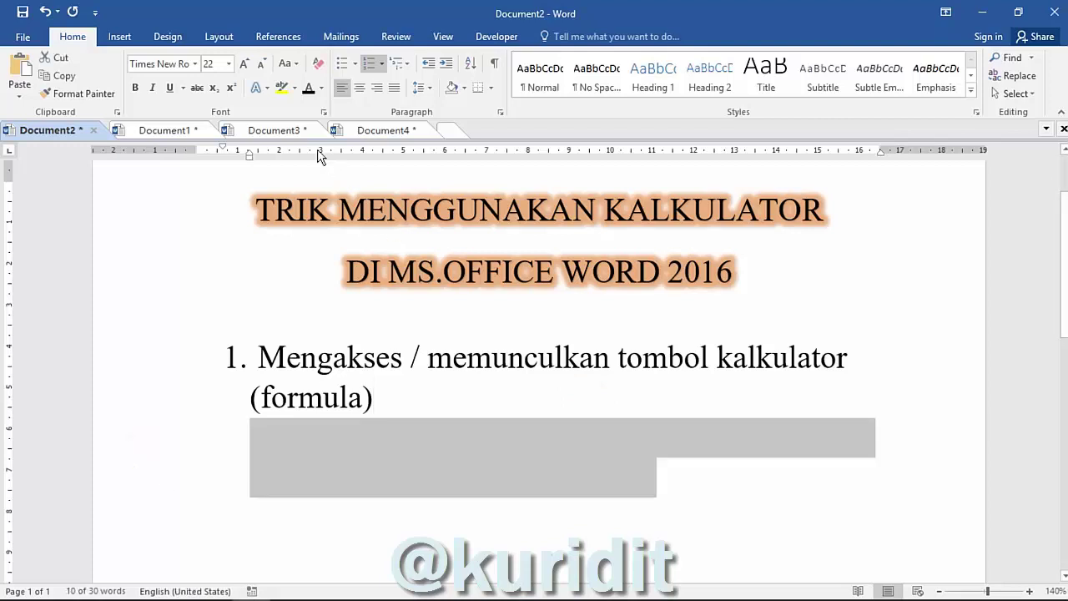
{"action": "left_click", "coordinate": [308, 88]}
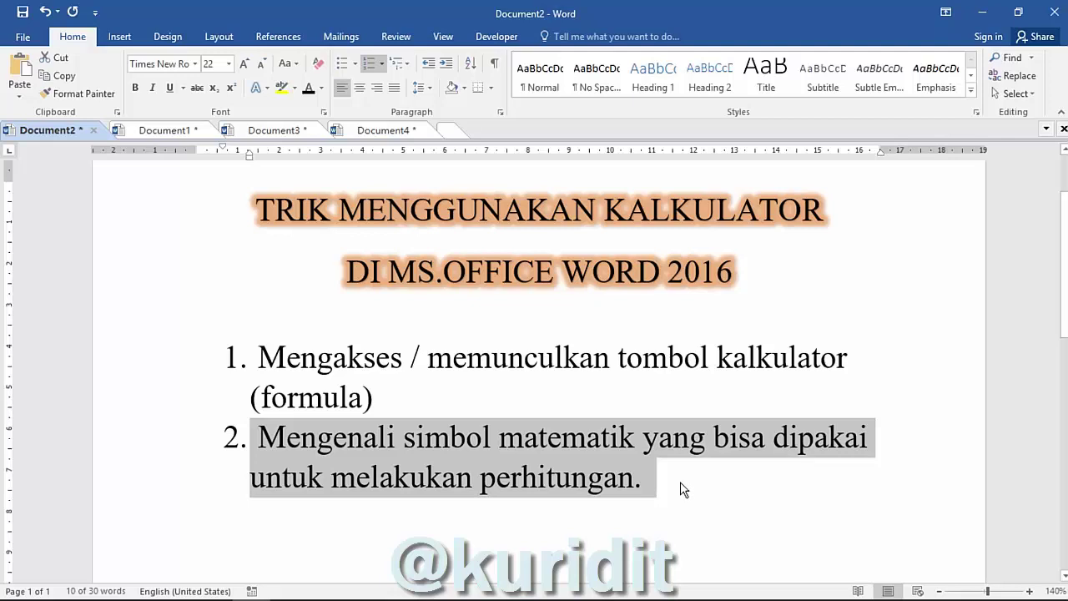
{"action": "left_click", "coordinate": [773, 485]}
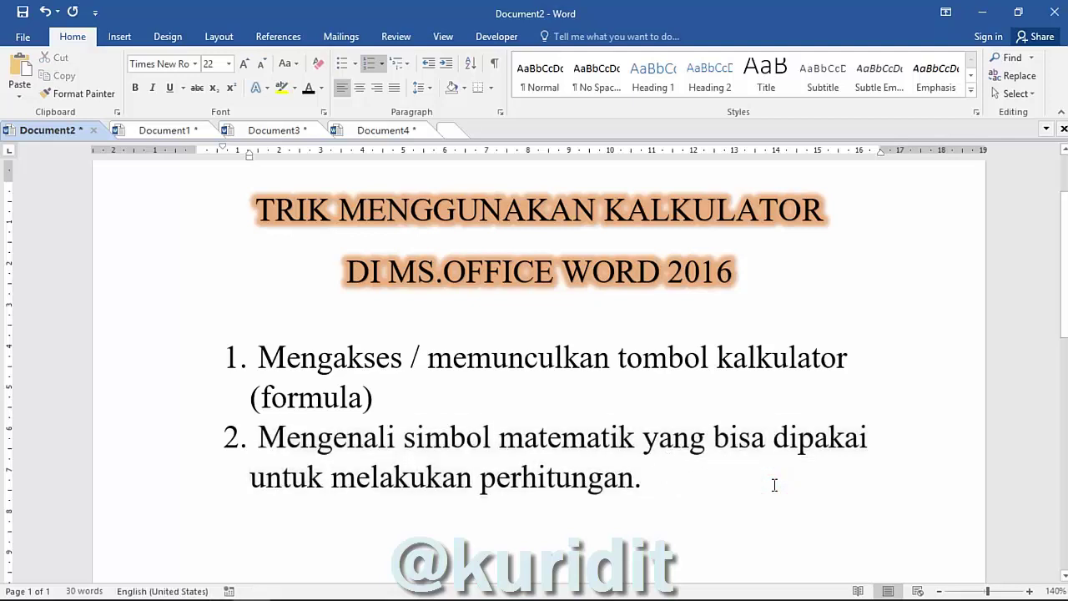
Apply the black font colour to the hidden third list item, "Praktek menghitung / ekseskusi angka"
{"action": "scroll", "coordinate": [774, 485], "scroll_direction": "down", "scroll_amount": 2}
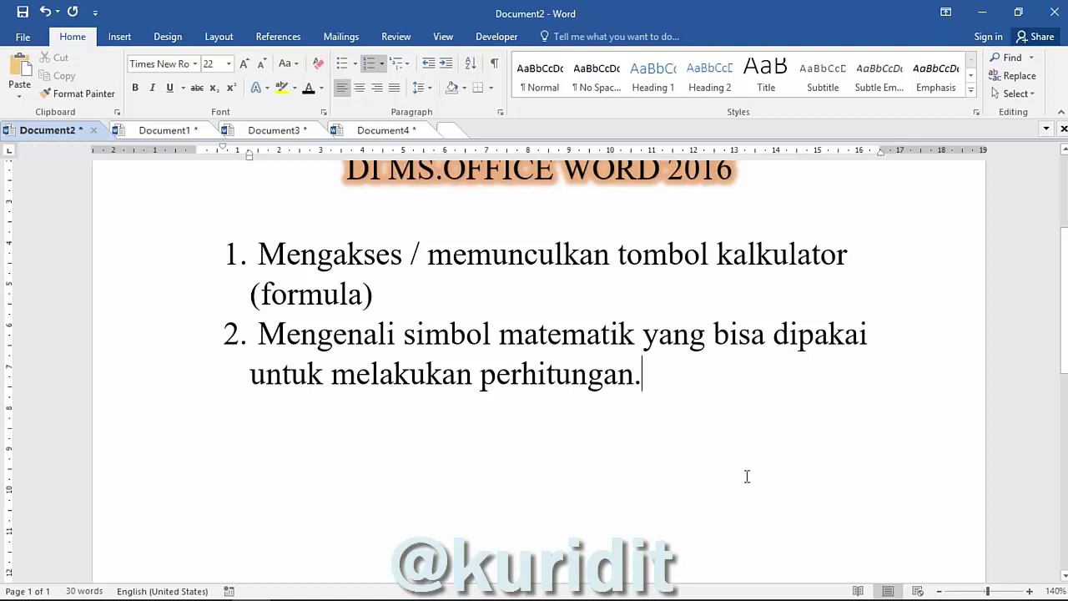
{"action": "left_click", "coordinate": [167, 410]}
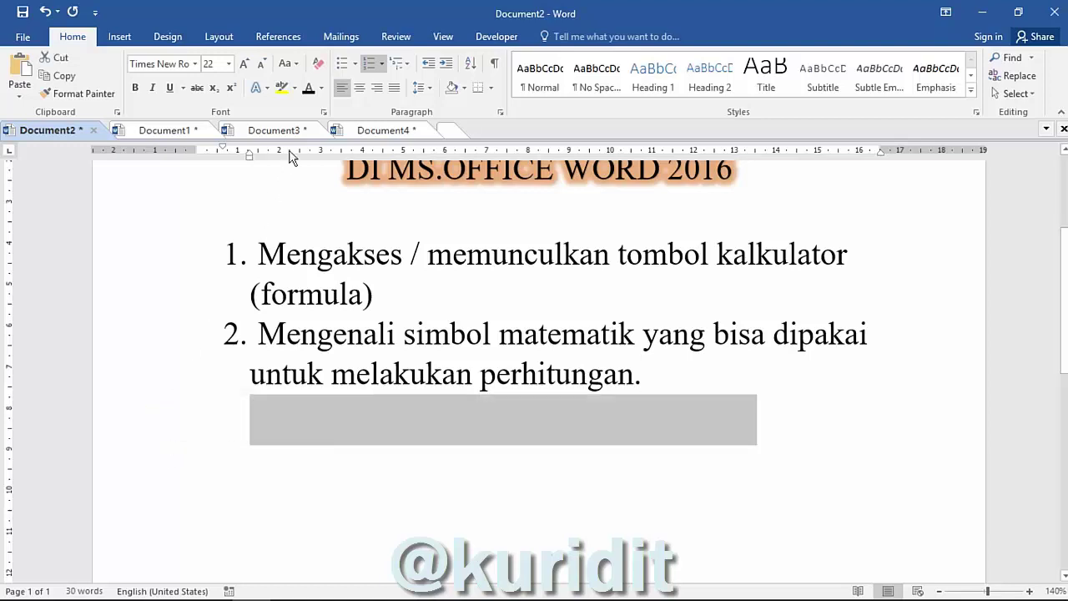
{"action": "left_click", "coordinate": [307, 89]}
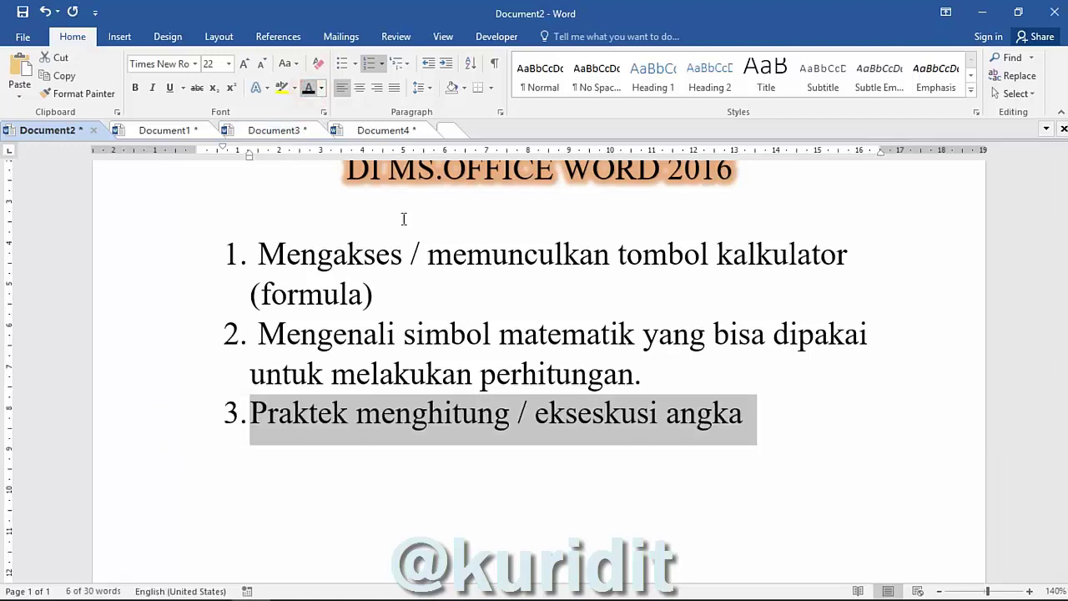
{"action": "left_click", "coordinate": [755, 423]}
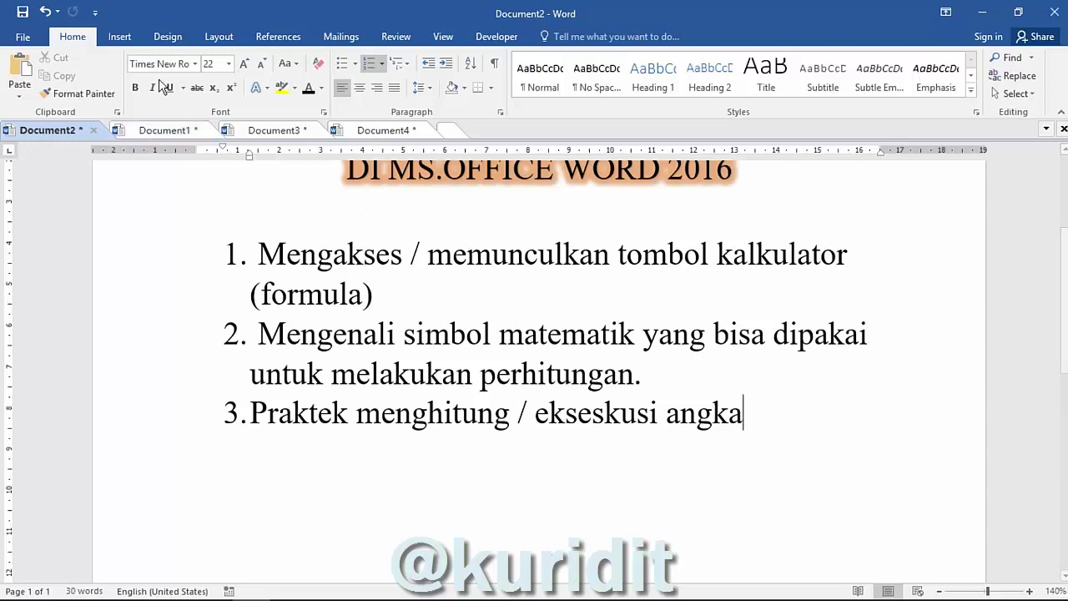
{"action": "left_click", "coordinate": [96, 12]}
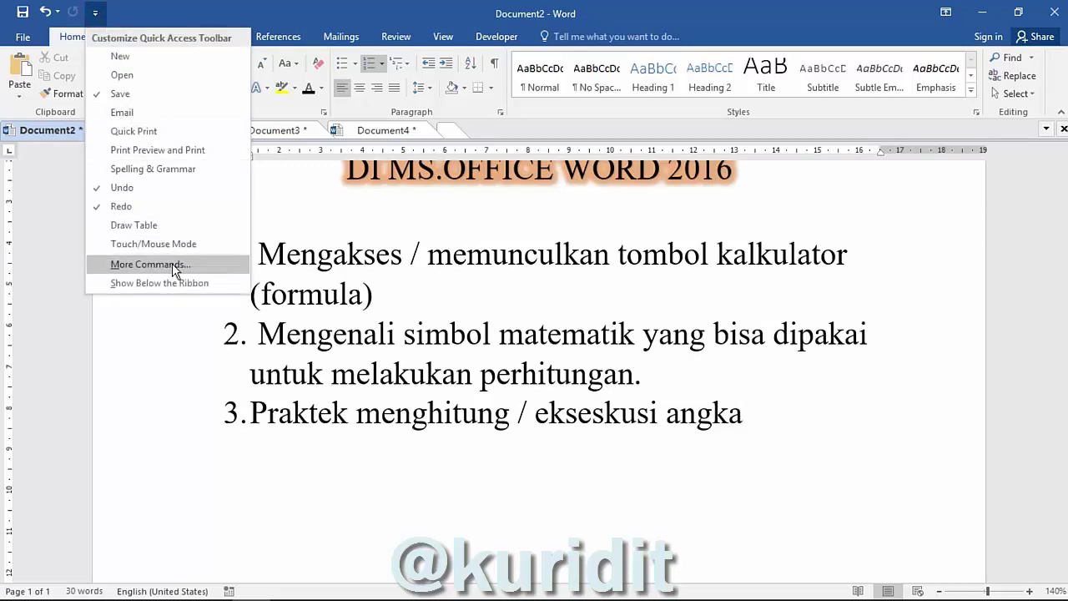
{"action": "left_click", "coordinate": [171, 264]}
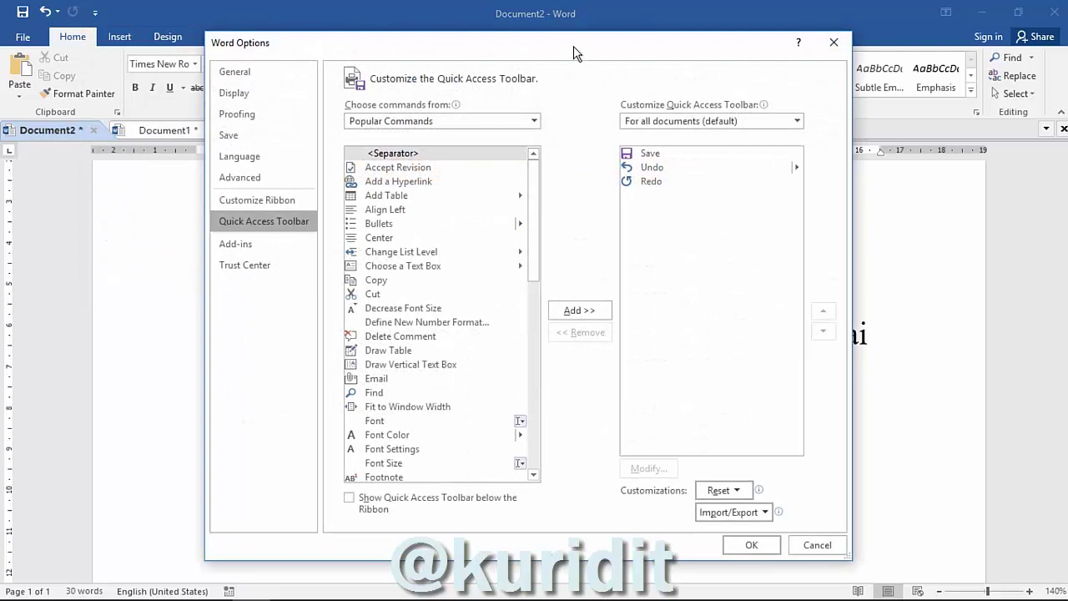
{"action": "left_click_drag", "start_coordinate": [573, 46], "coordinate": [591, 52]}
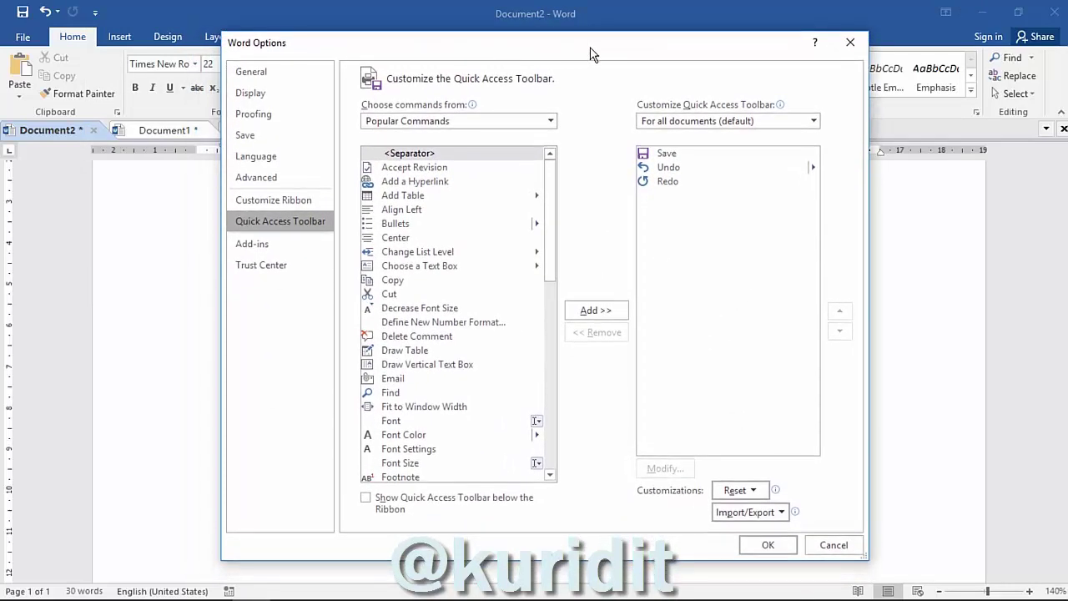
{"action": "left_click", "coordinate": [849, 43]}
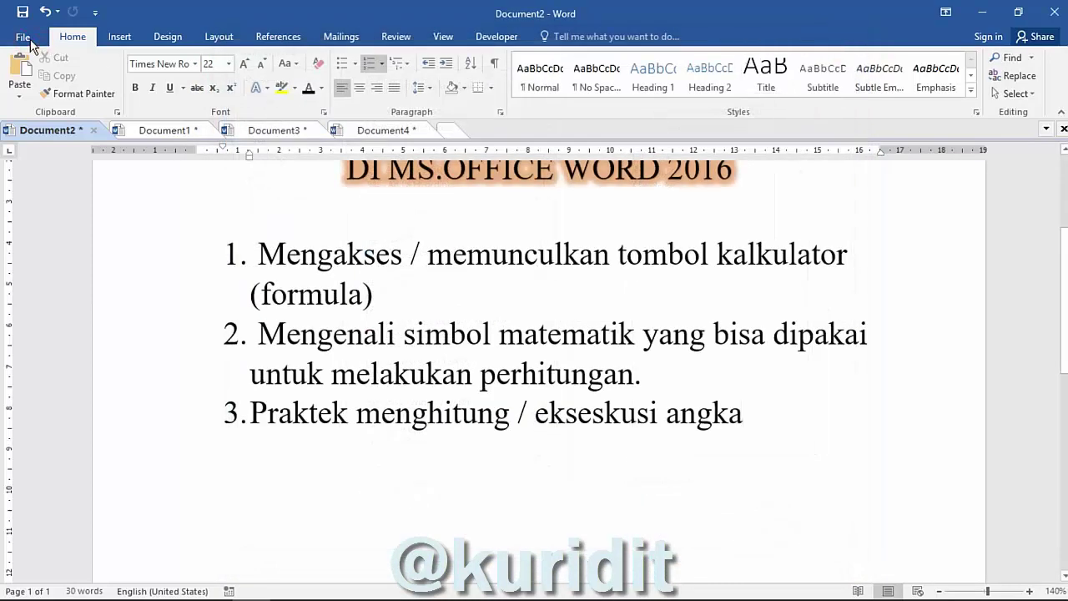
Open the Quick Access Toolbar customization in Word Options and choose commands from All Commands
{"action": "left_click", "coordinate": [25, 39]}
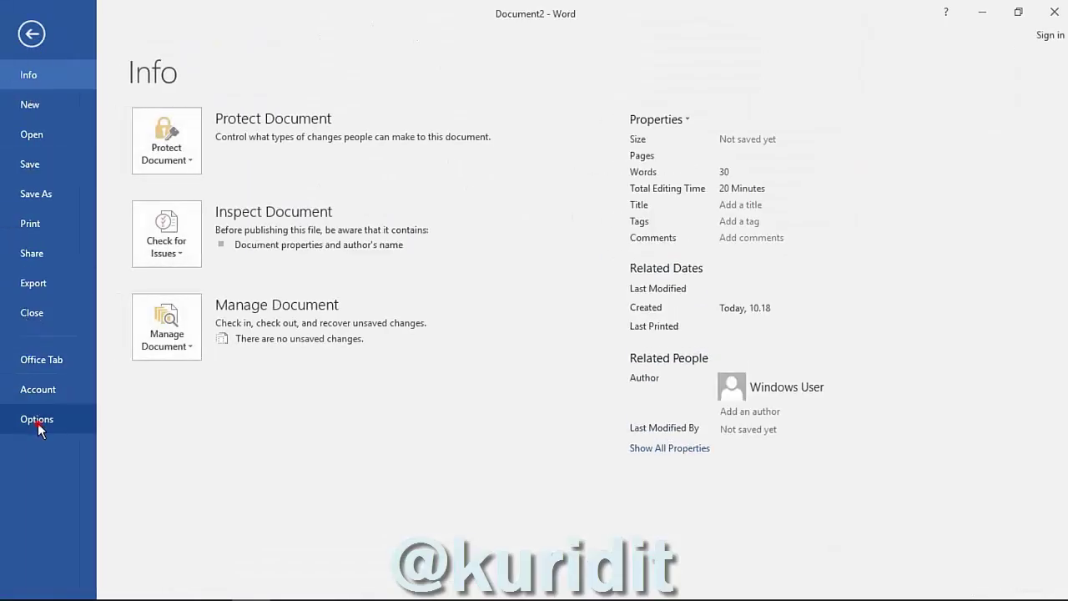
{"action": "left_click", "coordinate": [38, 427]}
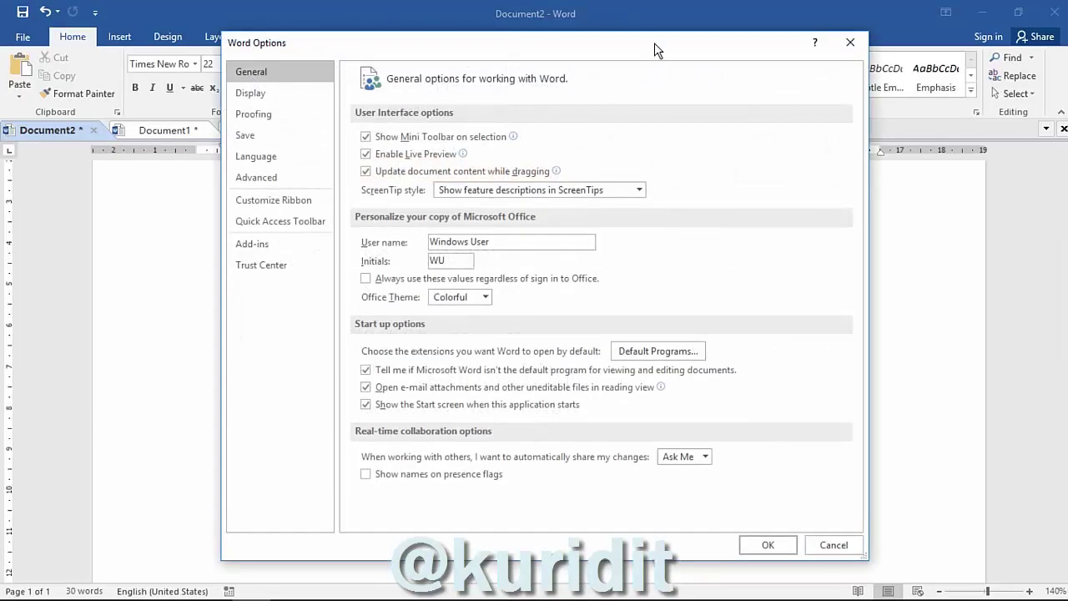
{"action": "mouse_move", "coordinate": [652, 44]}
{"action": "left_mouse_down"}
{"action": "mouse_move", "coordinate": [649, 54]}
{"action": "mouse_move", "coordinate": [633, 49]}
{"action": "left_mouse_up"}
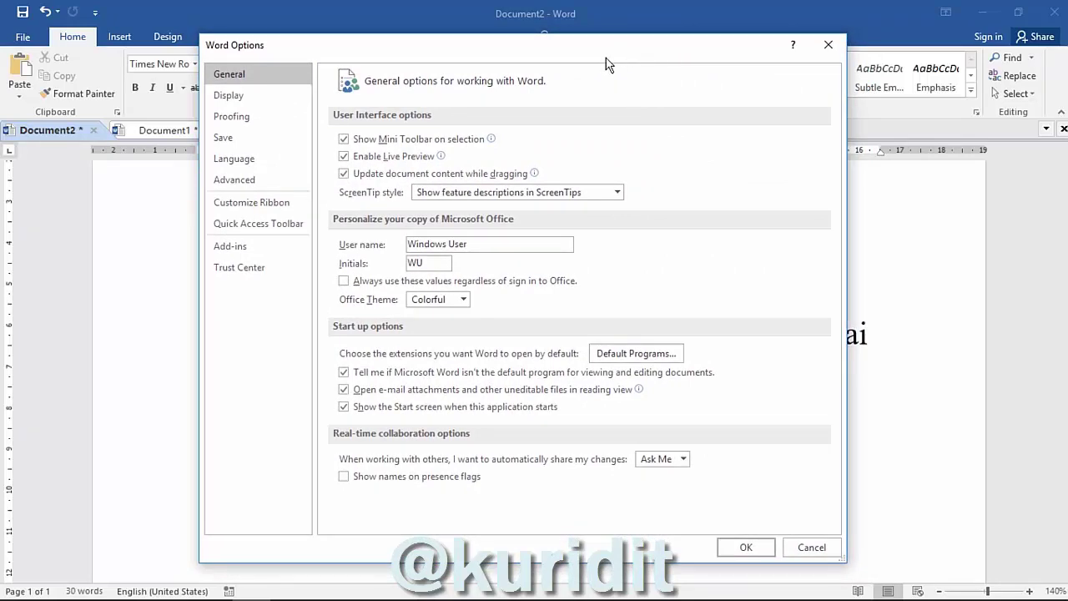
{"action": "left_click", "coordinate": [265, 227]}
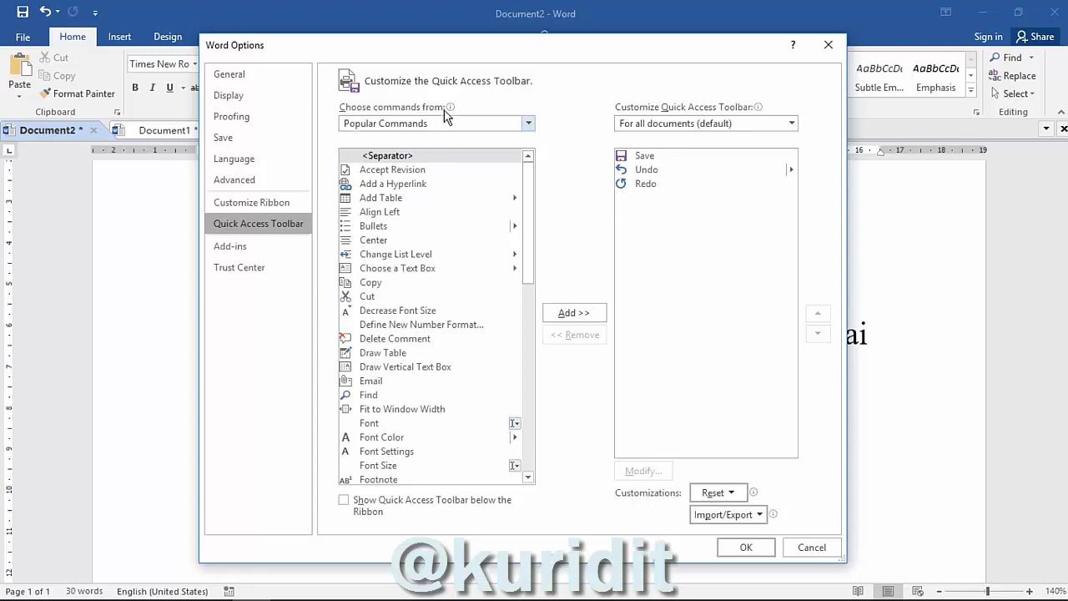
{"action": "left_click", "coordinate": [528, 124]}
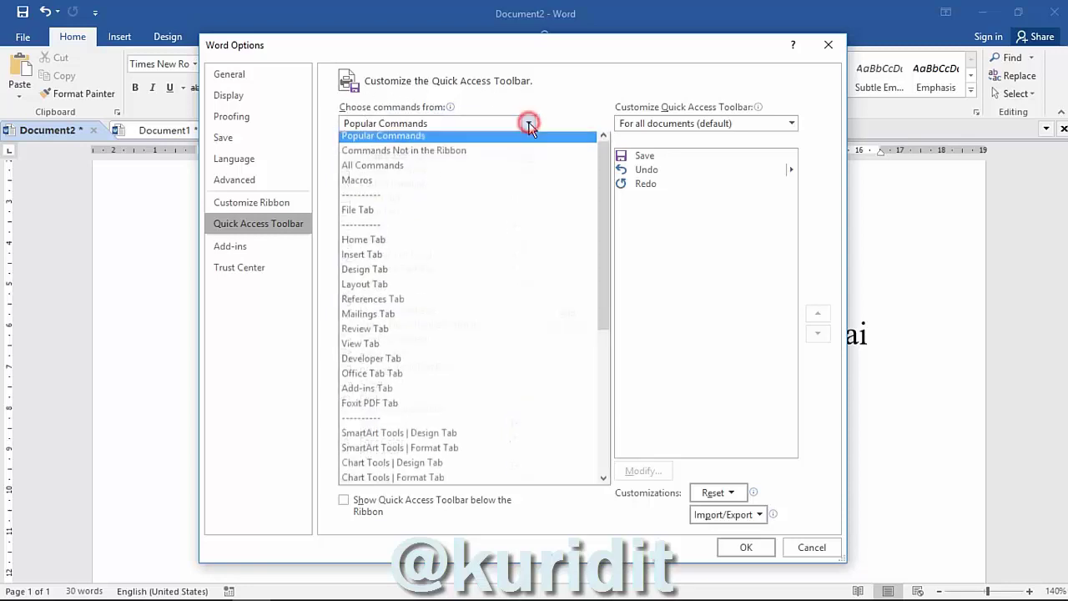
{"action": "left_click", "coordinate": [496, 170]}
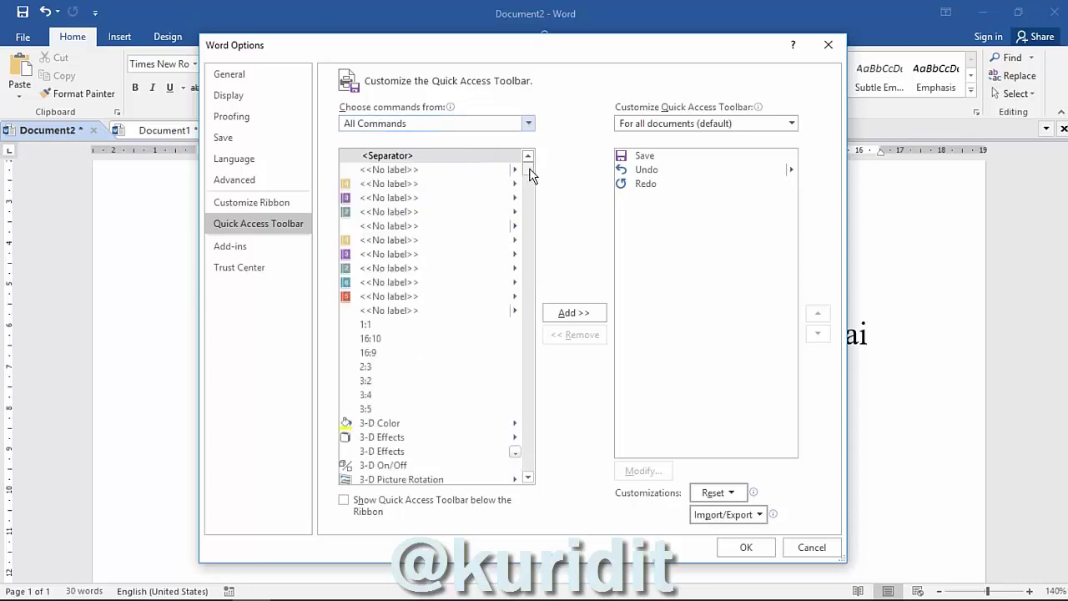
Add the Calculate command to the Quick Access Toolbar for all documents and accept the options
{"action": "mouse_move", "coordinate": [531, 174]}
{"action": "left_mouse_down"}
{"action": "mouse_move", "coordinate": [532, 212]}
{"action": "mouse_move", "coordinate": [517, 210]}
{"action": "left_mouse_up"}
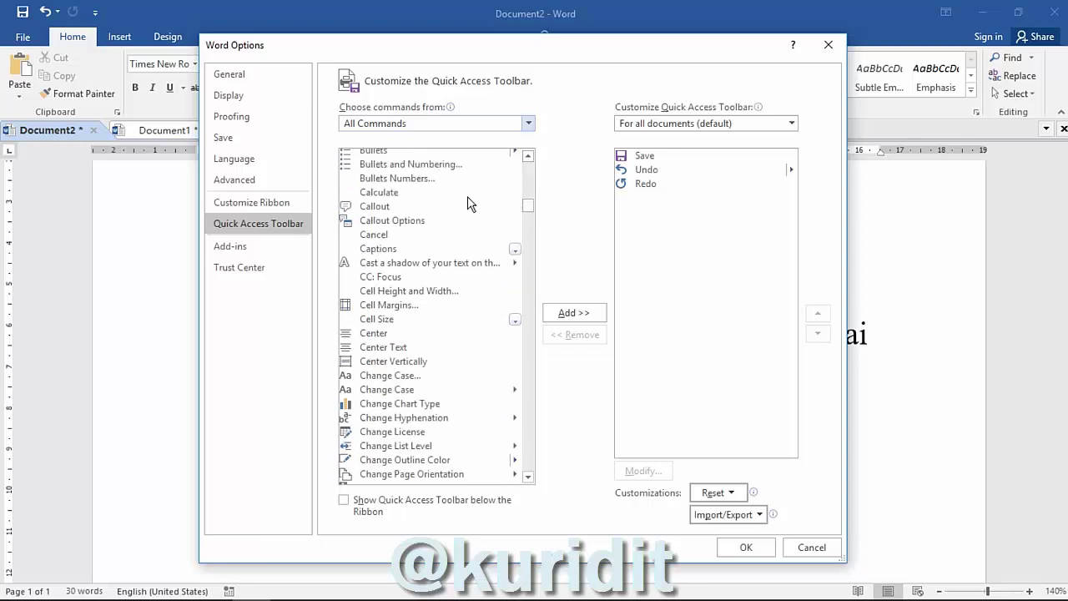
{"action": "left_click", "coordinate": [380, 192]}
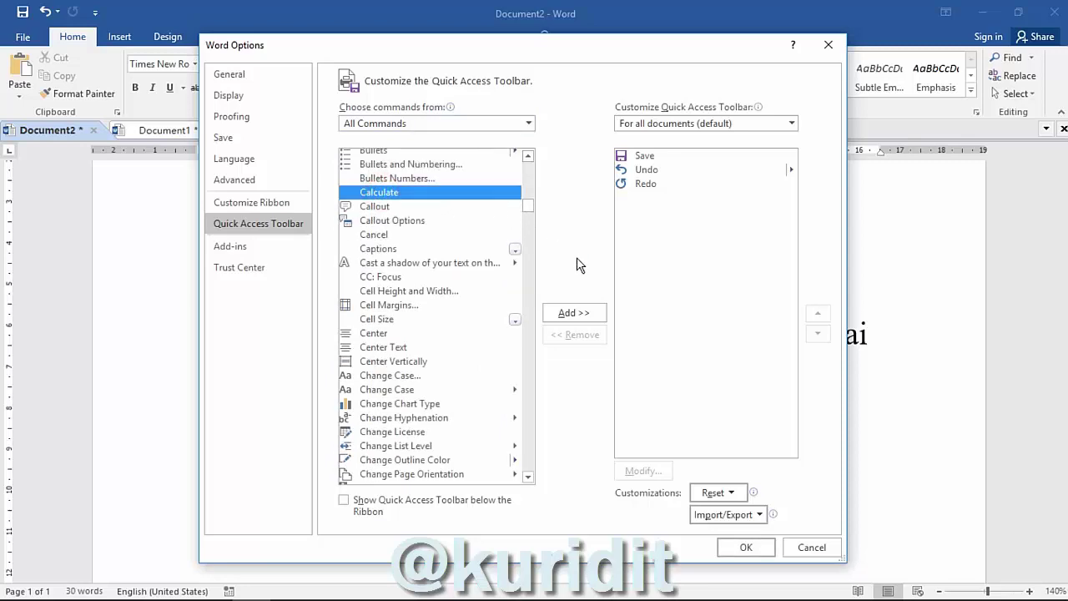
{"action": "left_click", "coordinate": [596, 312]}
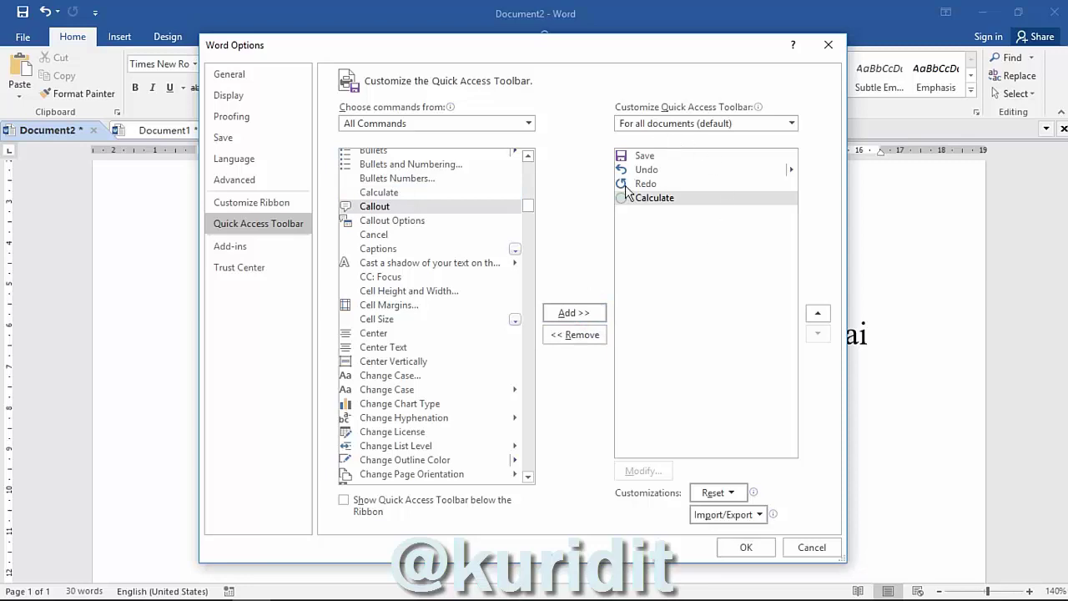
{"action": "left_click", "coordinate": [760, 548]}
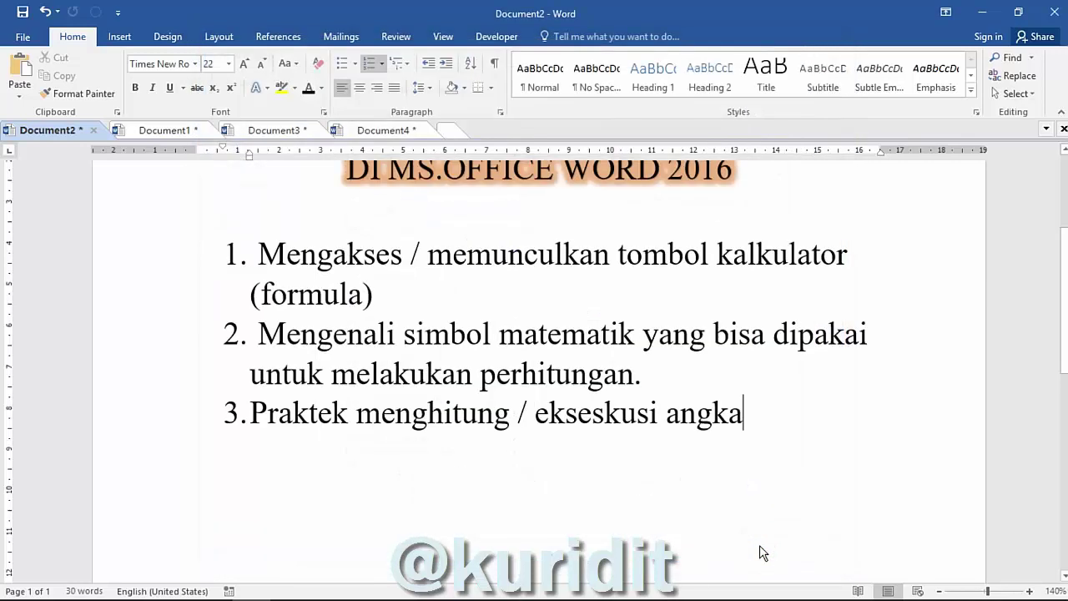
Review the numbered topics in Document2, and examine the symbols given for addition in Document1
{"action": "left_click", "coordinate": [391, 257]}
{"action": "left_click", "coordinate": [508, 282]}
{"action": "left_click_drag", "start_coordinate": [255, 331], "coordinate": [638, 359]}
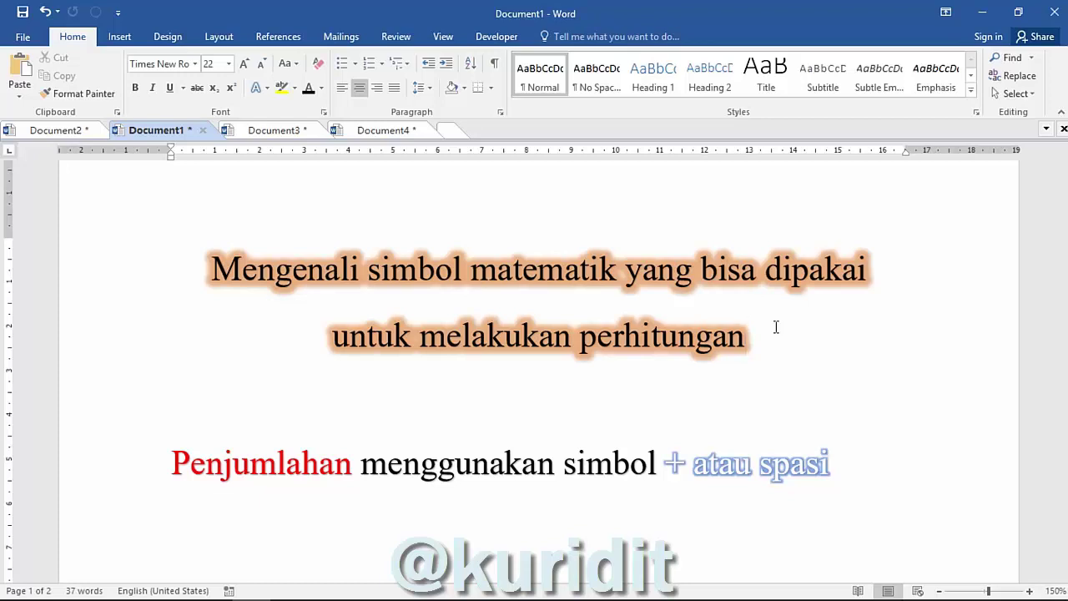
{"action": "scroll", "coordinate": [737, 408], "scroll_direction": "down", "scroll_amount": 1}
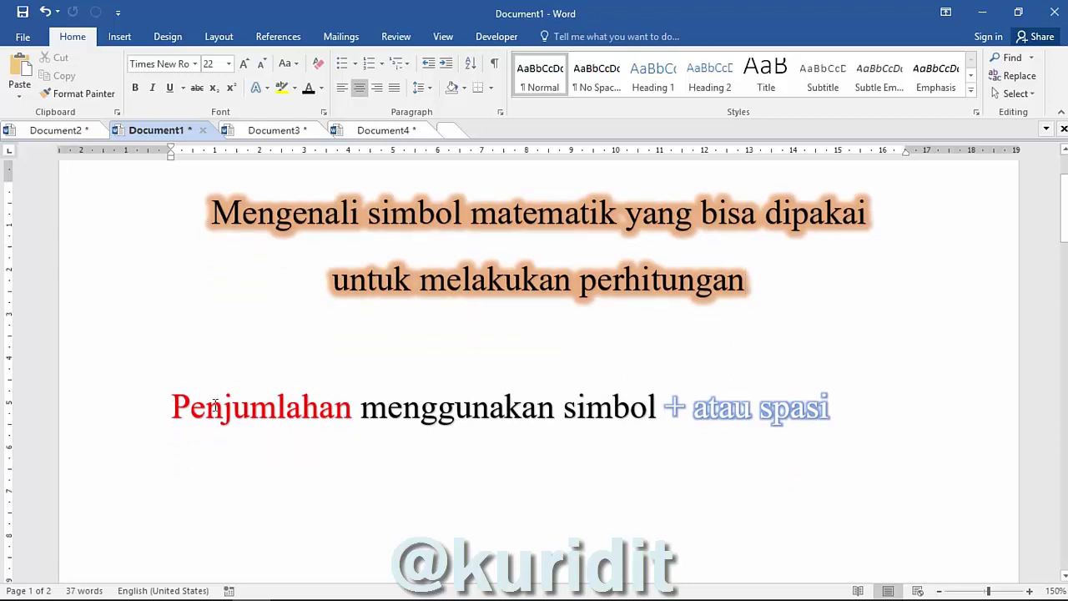
{"action": "left_click_drag", "start_coordinate": [171, 406], "coordinate": [843, 405]}
{"action": "left_click", "coordinate": [686, 408]}
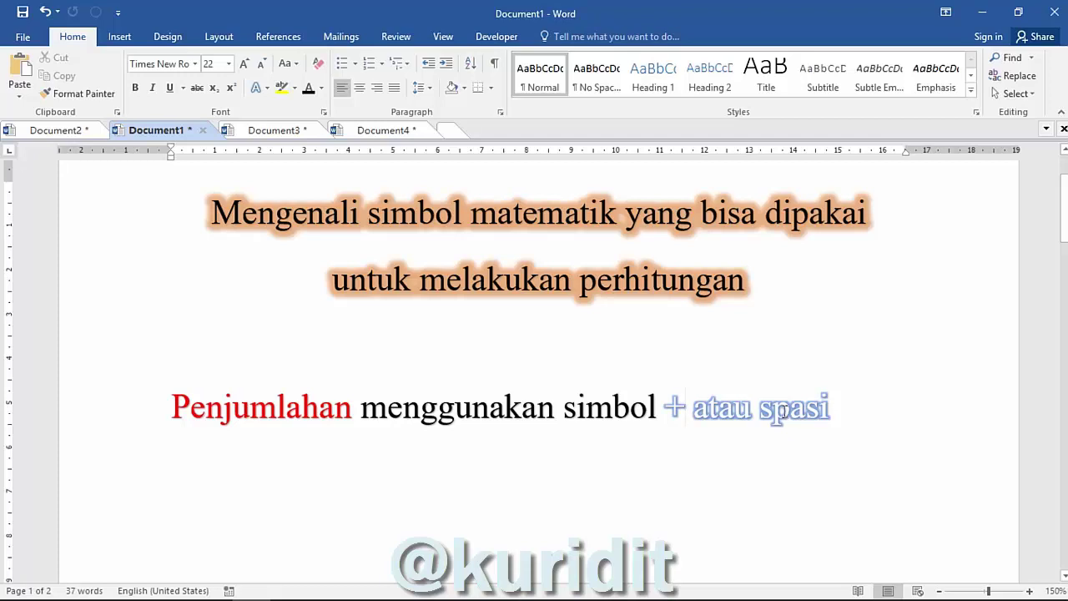
Bring up the On-Screen Keyboard over the document and minimize it again
{"action": "key", "text": "alt+Tab"}
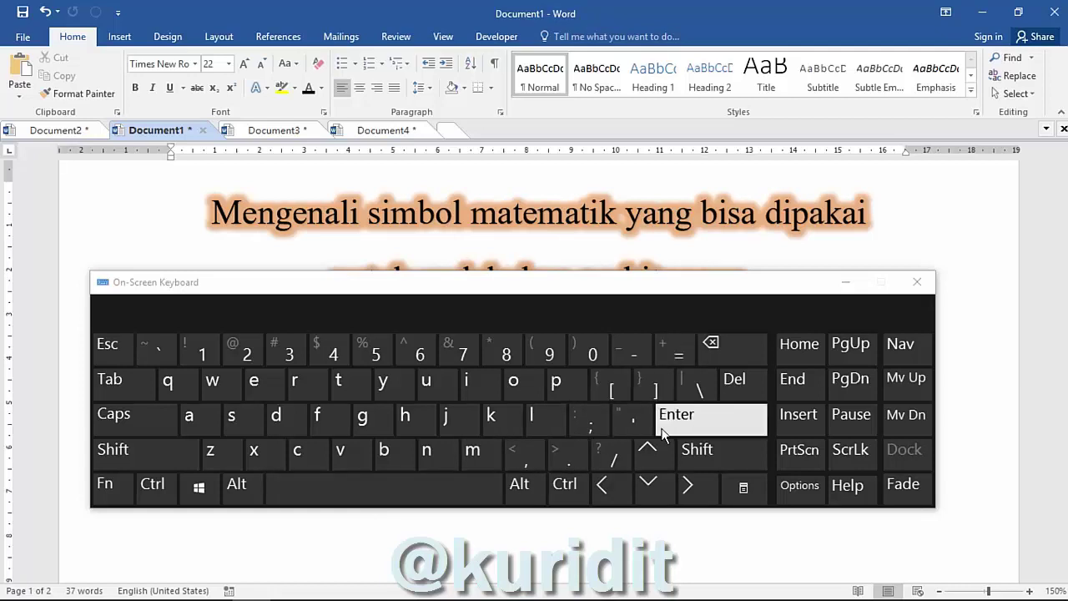
{"action": "key", "text": "alt+Tab"}
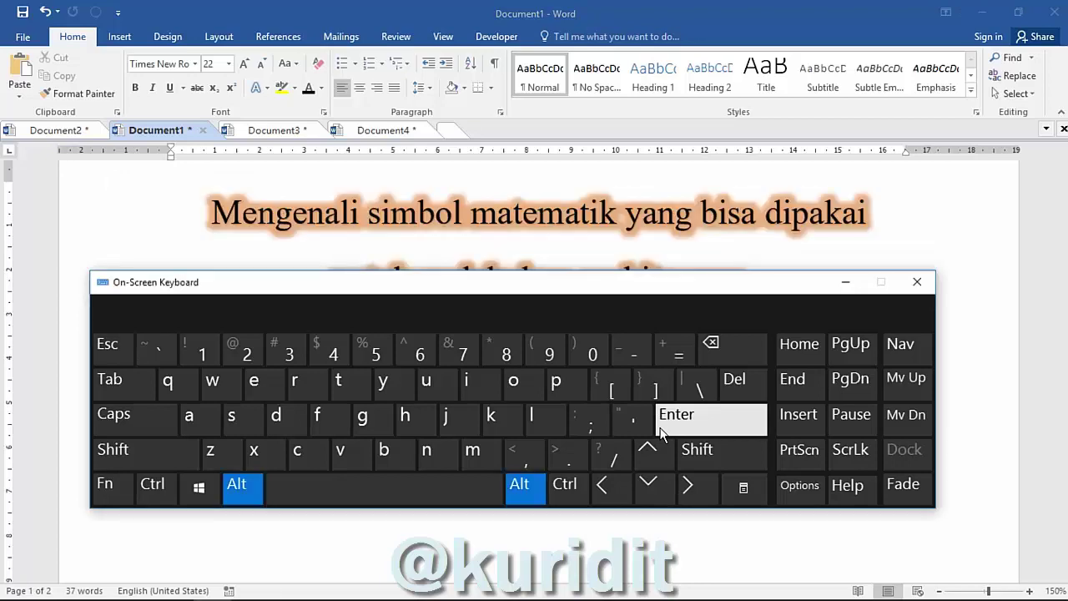
{"action": "left_click", "coordinate": [845, 281]}
Examine the symbols given for subtraction in the "Pengurangan" line of Document1
{"action": "scroll", "coordinate": [768, 352], "scroll_direction": "down", "scroll_amount": 5}
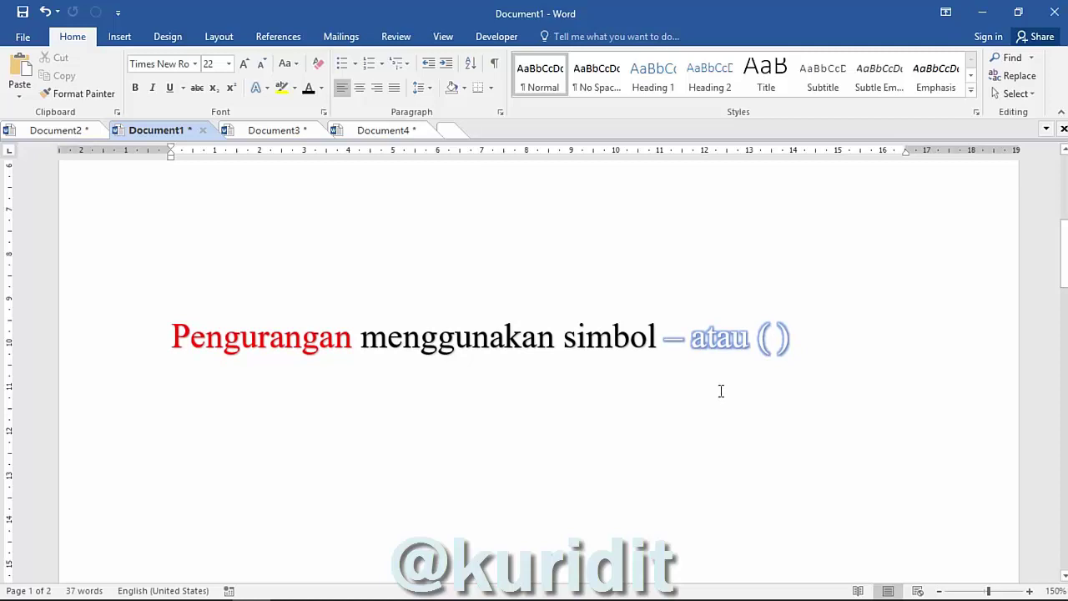
{"action": "double_click", "coordinate": [665, 340]}
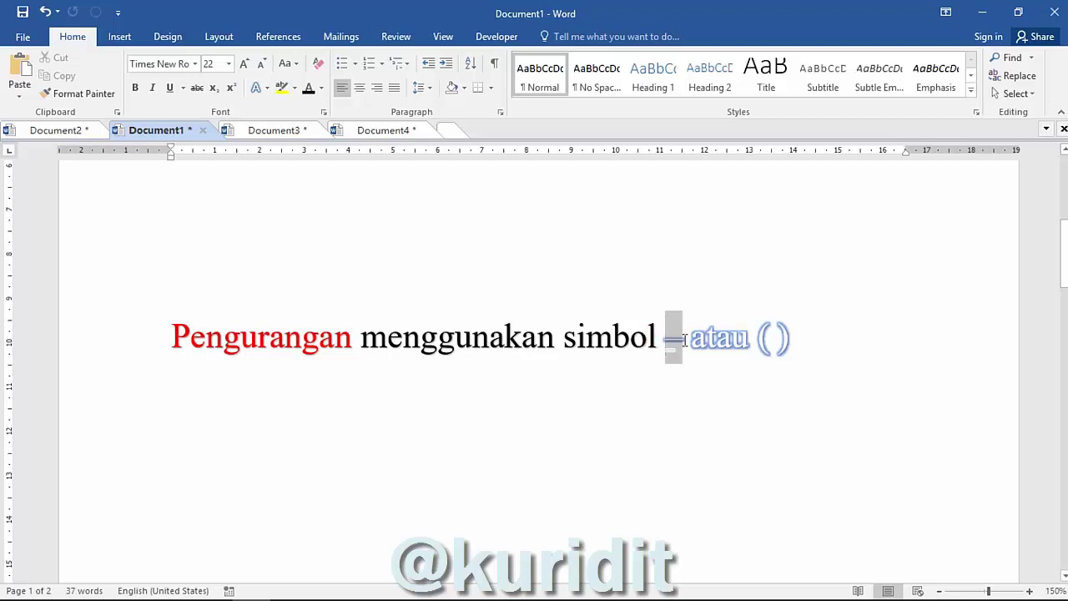
{"action": "left_click", "coordinate": [771, 345]}
{"action": "left_click", "coordinate": [817, 345]}
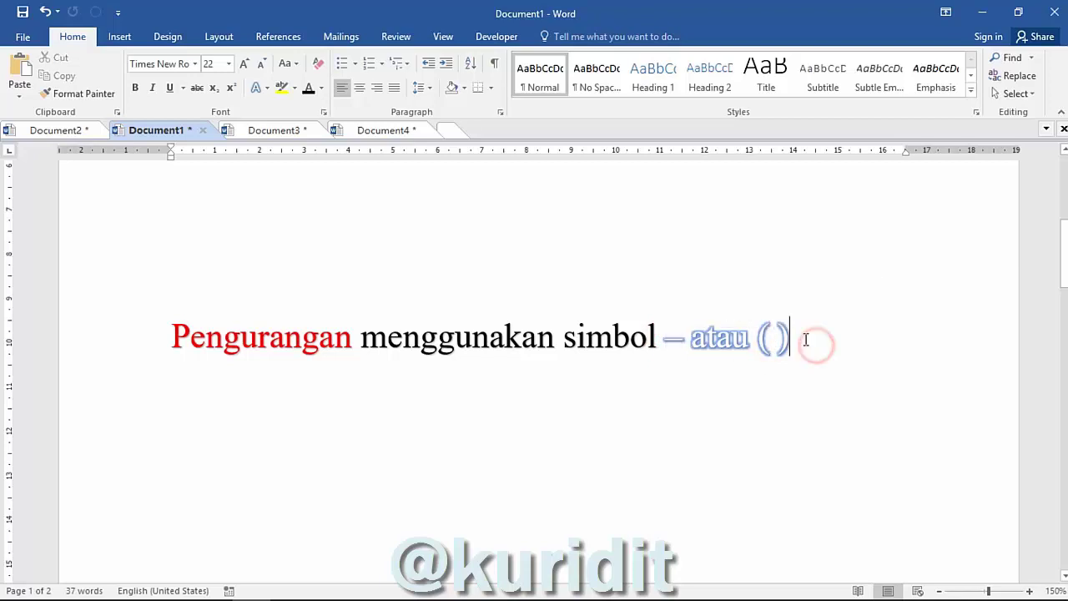
Locate the parenthesis and asterisk keys for subtraction and multiplication on the On-Screen Keyboard, minimizing it after each look
{"action": "key", "text": "alt+Tab"}
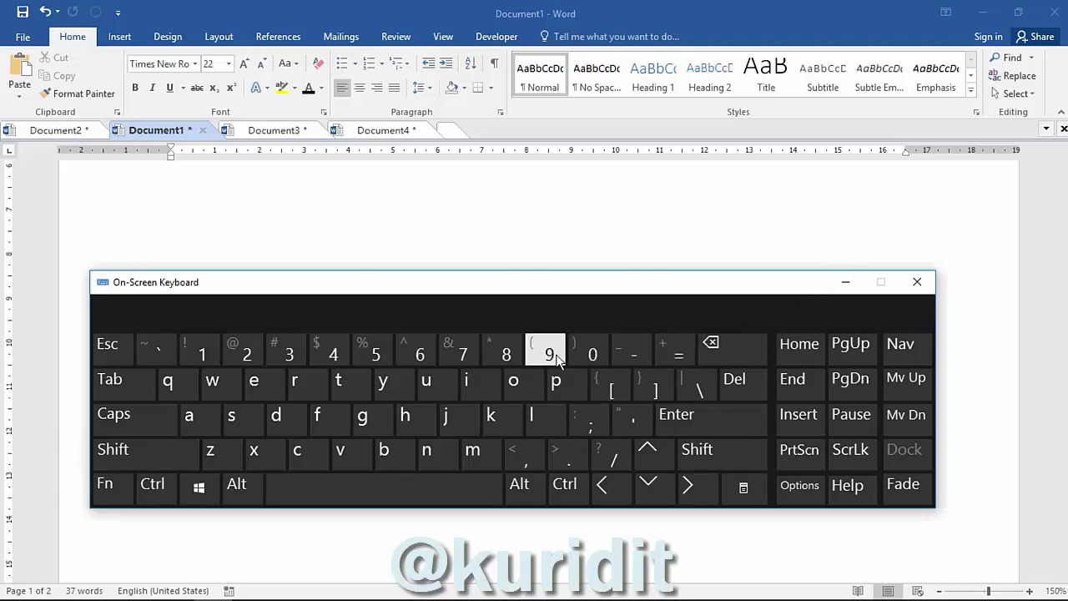
{"action": "left_click", "coordinate": [844, 284]}
{"action": "scroll", "coordinate": [841, 328], "scroll_direction": "down", "scroll_amount": 3}
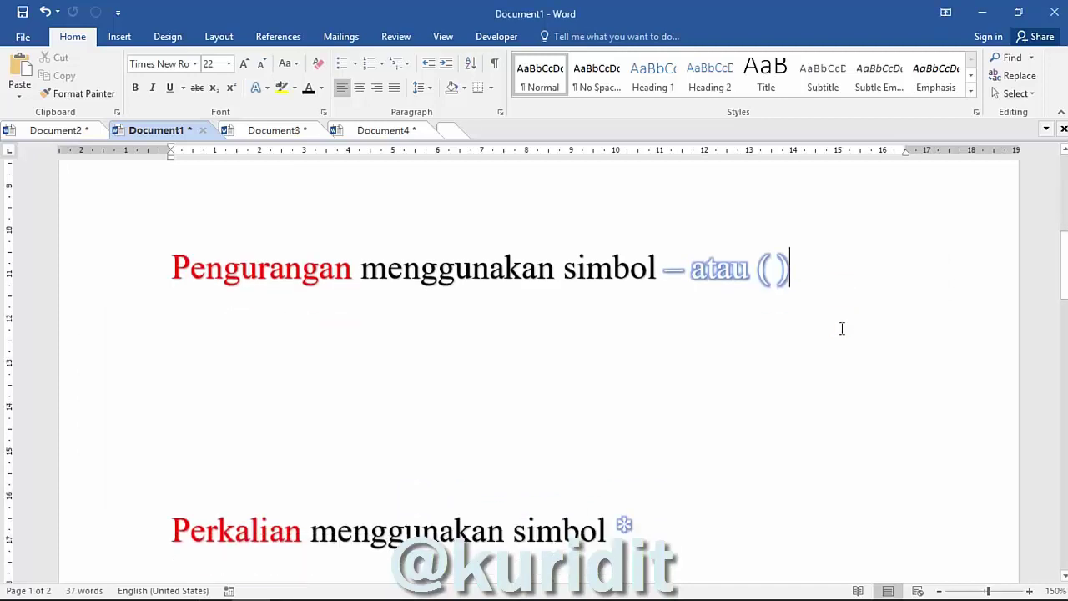
{"action": "scroll", "coordinate": [842, 329], "scroll_direction": "up", "scroll_amount": 1}
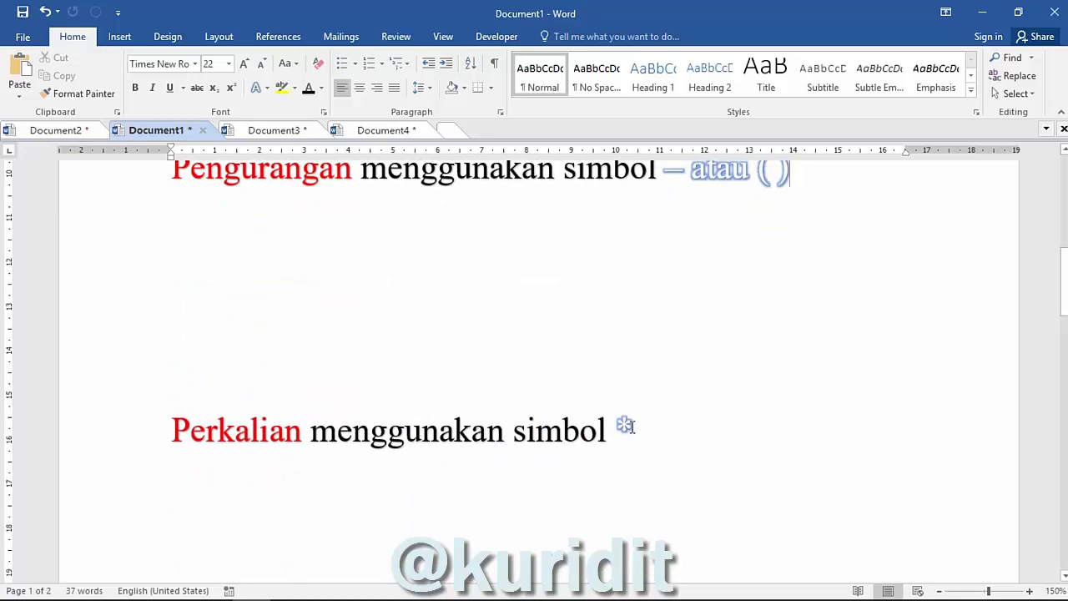
{"action": "key", "text": "ctrl+super+o"}
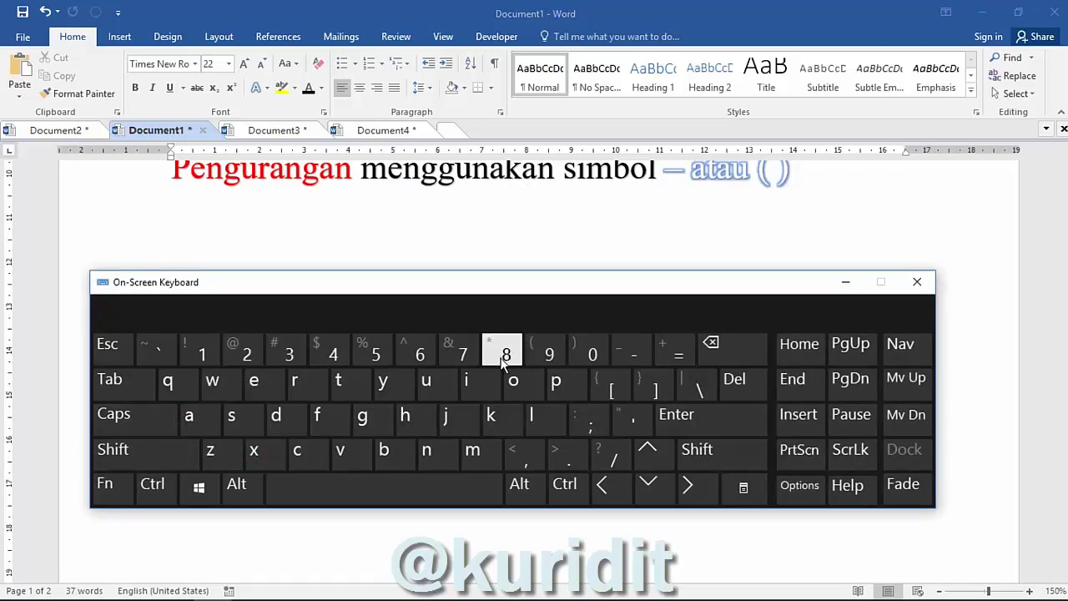
{"action": "left_click", "coordinate": [839, 278]}
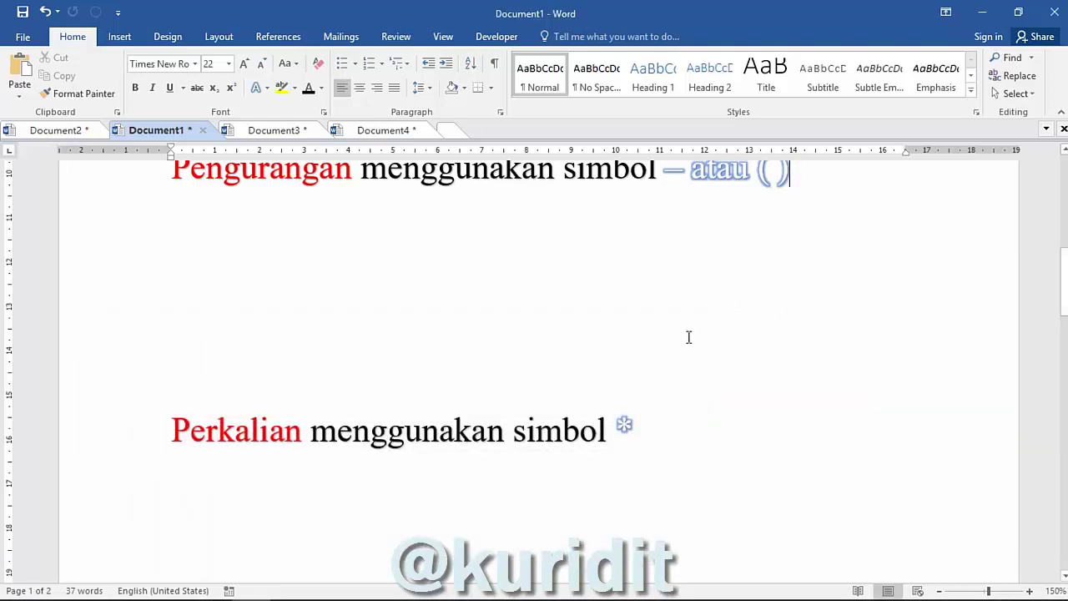
Examine the division and percentage symbols in Document1 and find their keys on the On-Screen Keyboard, minimizing it after each look
{"action": "scroll", "coordinate": [688, 337], "scroll_direction": "down", "scroll_amount": 5}
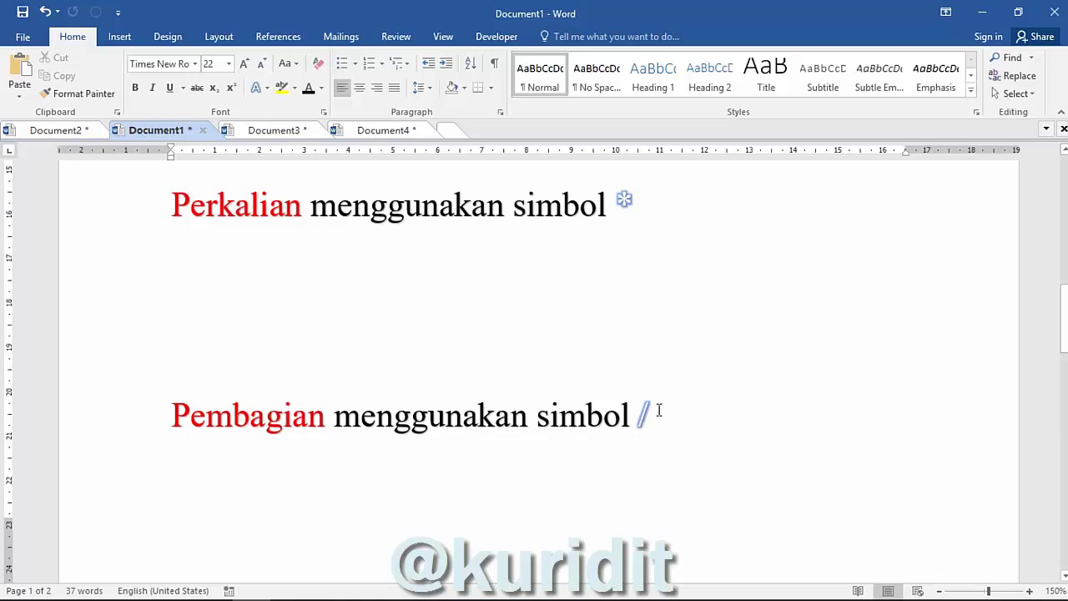
{"action": "key", "text": "alt+Tab"}
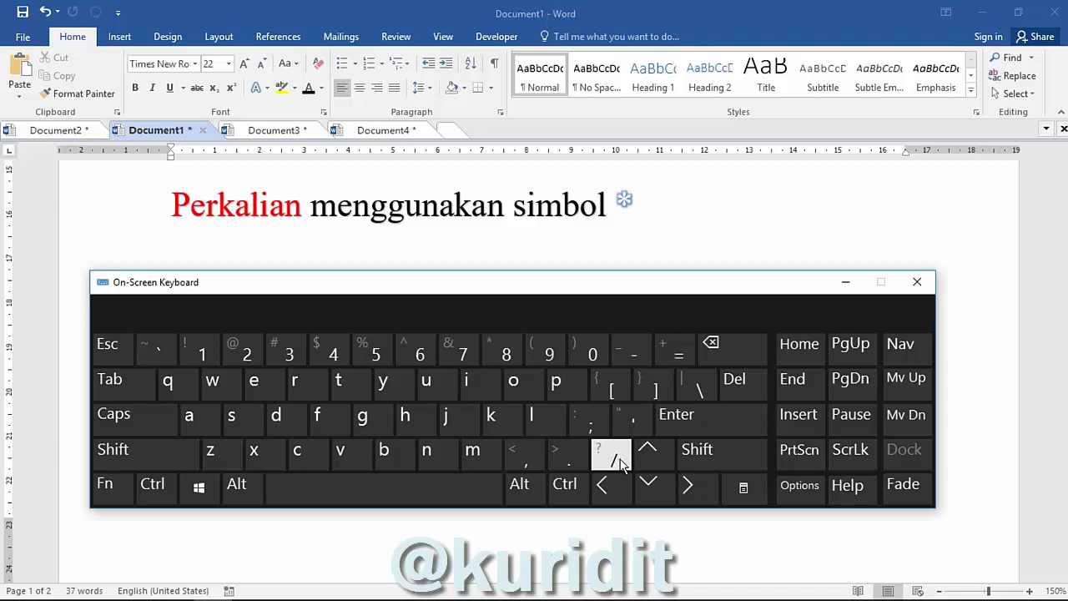
{"action": "left_click", "coordinate": [841, 282]}
{"action": "scroll", "coordinate": [669, 396], "scroll_direction": "down", "scroll_amount": 3}
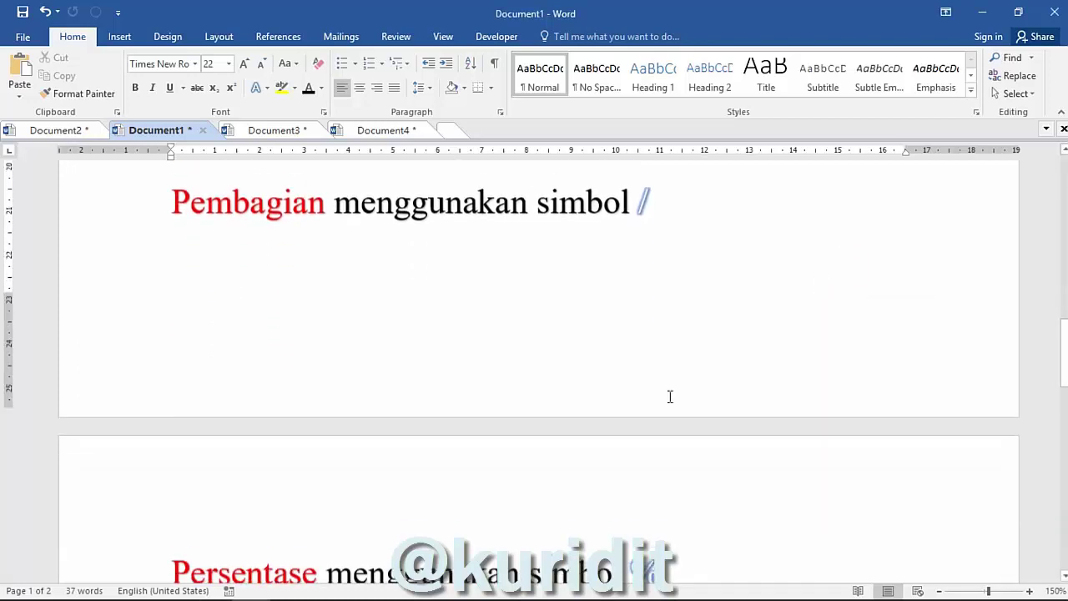
{"action": "scroll", "coordinate": [669, 396], "scroll_direction": "down", "scroll_amount": 3}
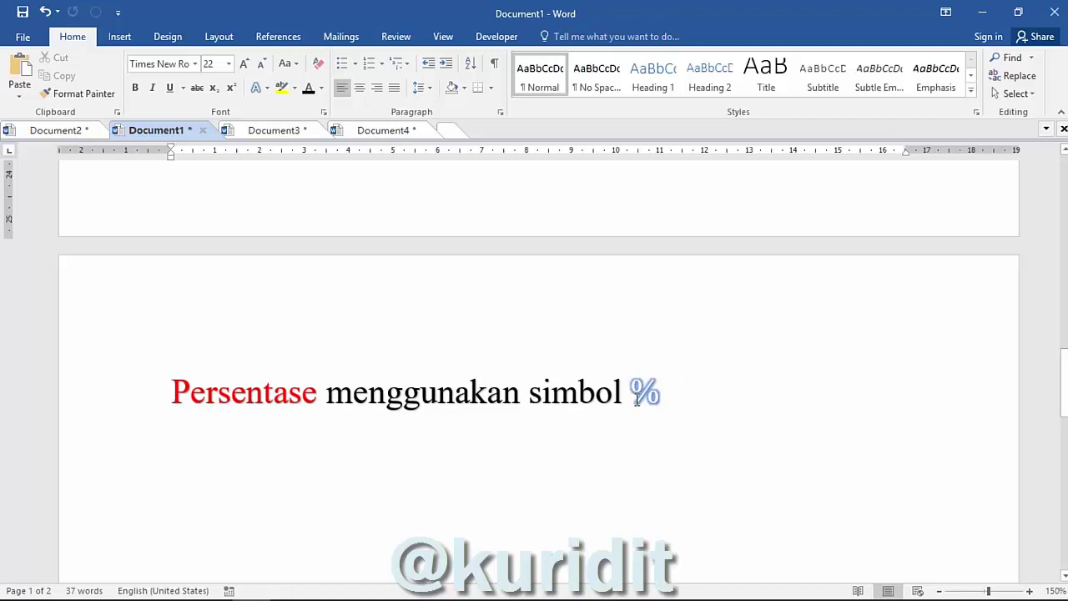
{"action": "key", "text": "alt+Tab"}
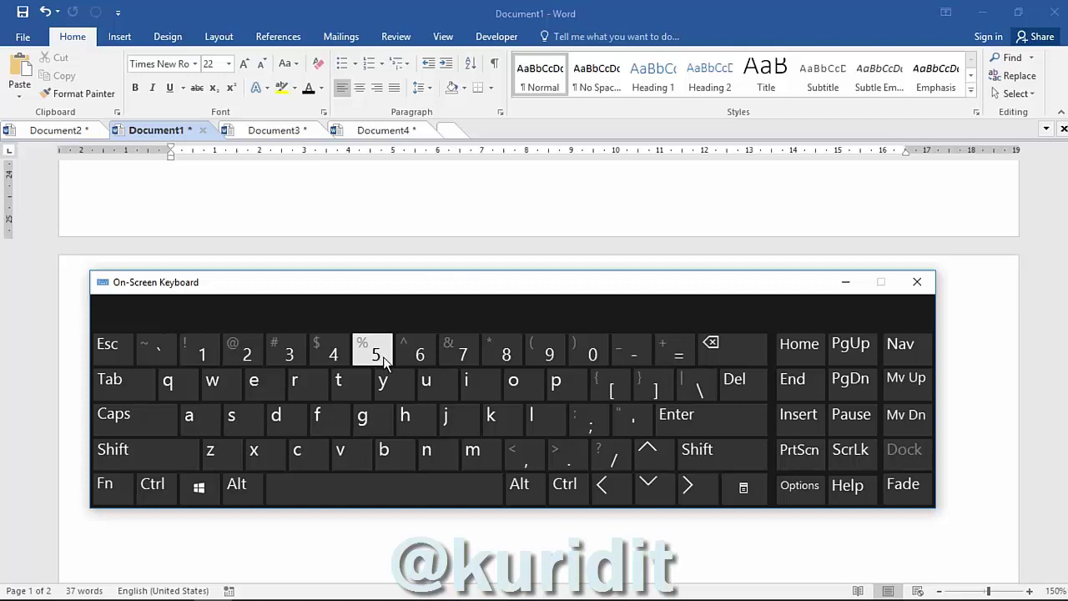
{"action": "left_click", "coordinate": [845, 282]}
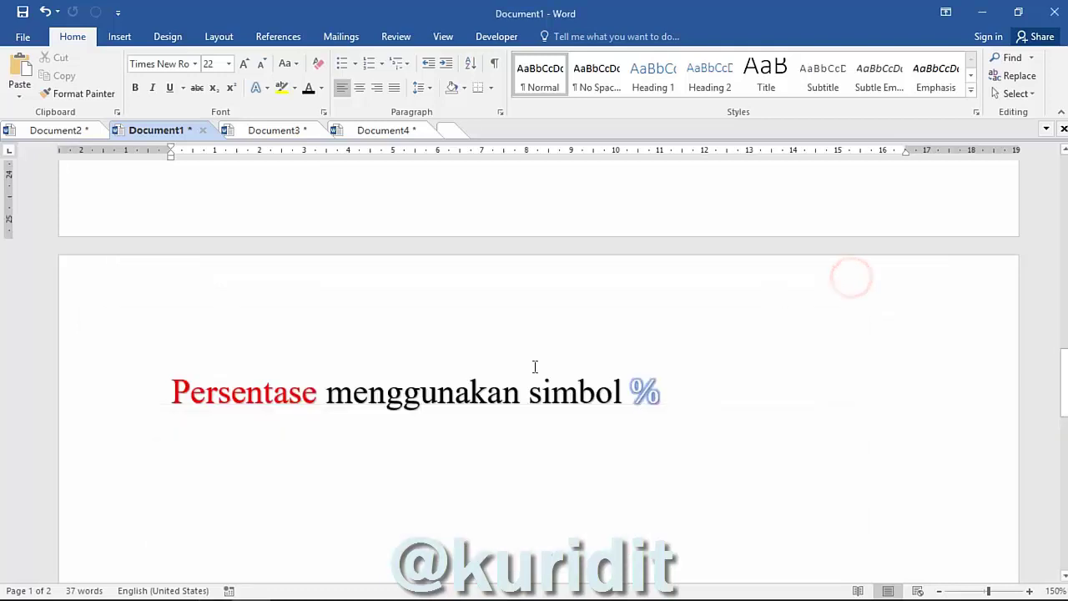
Examine the "Pangkat" symbol in Document1, find its key on the On-Screen Keyboard, and minimize the keyboard
{"action": "scroll", "coordinate": [534, 369], "scroll_direction": "down", "scroll_amount": 3}
{"action": "scroll", "coordinate": [490, 383], "scroll_direction": "down", "scroll_amount": 5}
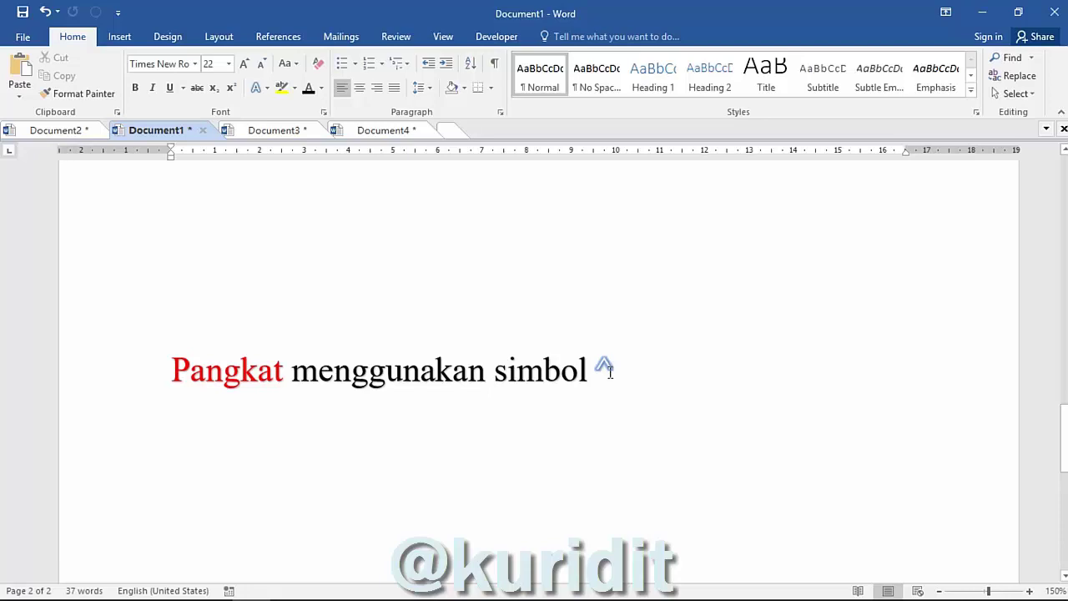
{"action": "key", "text": "ctrl+super+o"}
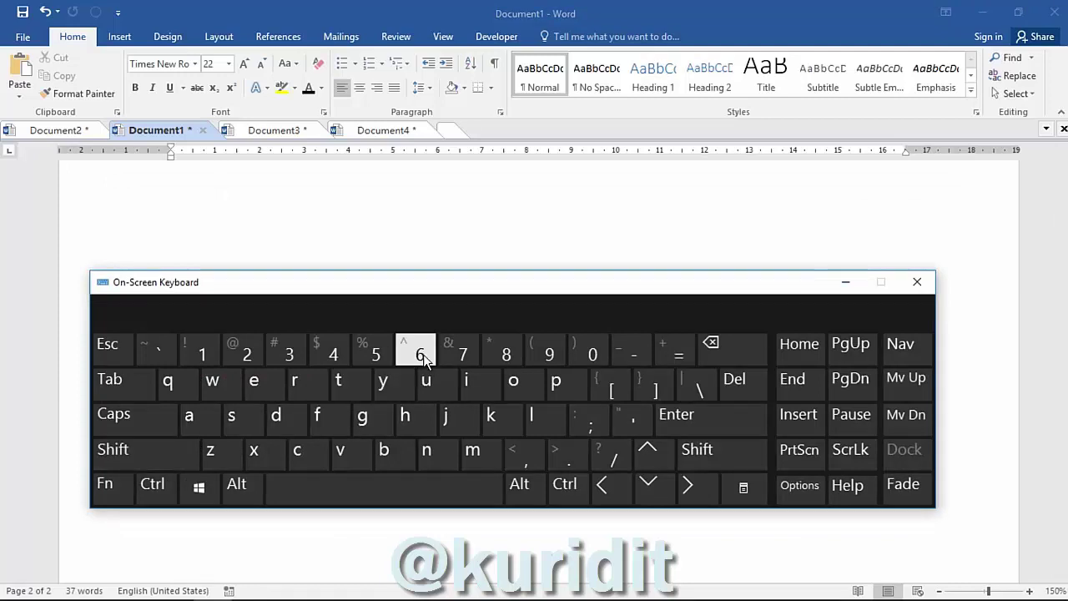
{"action": "left_click", "coordinate": [849, 283]}
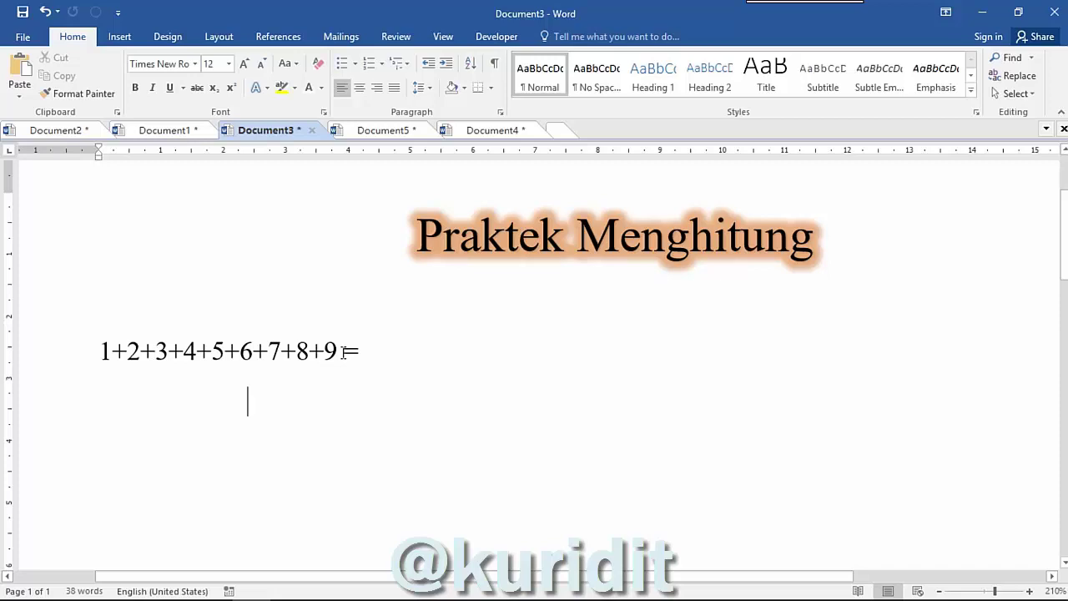
Select 1+2+3+4+5+6+7+8+9 in Document3 to check the Calculate command's availability, and clear the selection
{"action": "left_click_drag", "start_coordinate": [101, 346], "coordinate": [338, 364]}
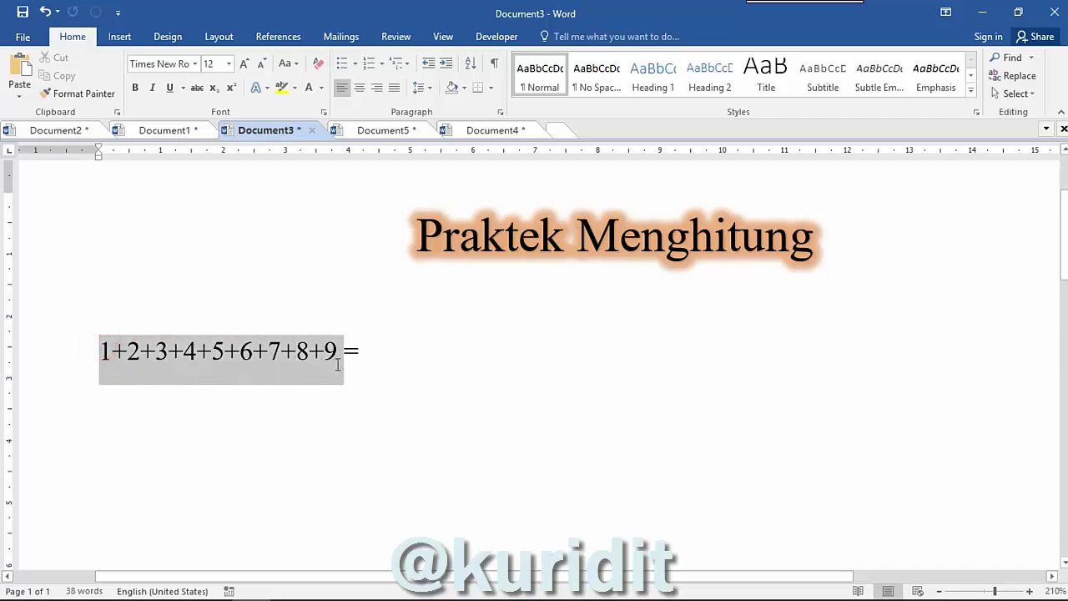
{"action": "left_click_drag", "start_coordinate": [338, 364], "coordinate": [339, 366]}
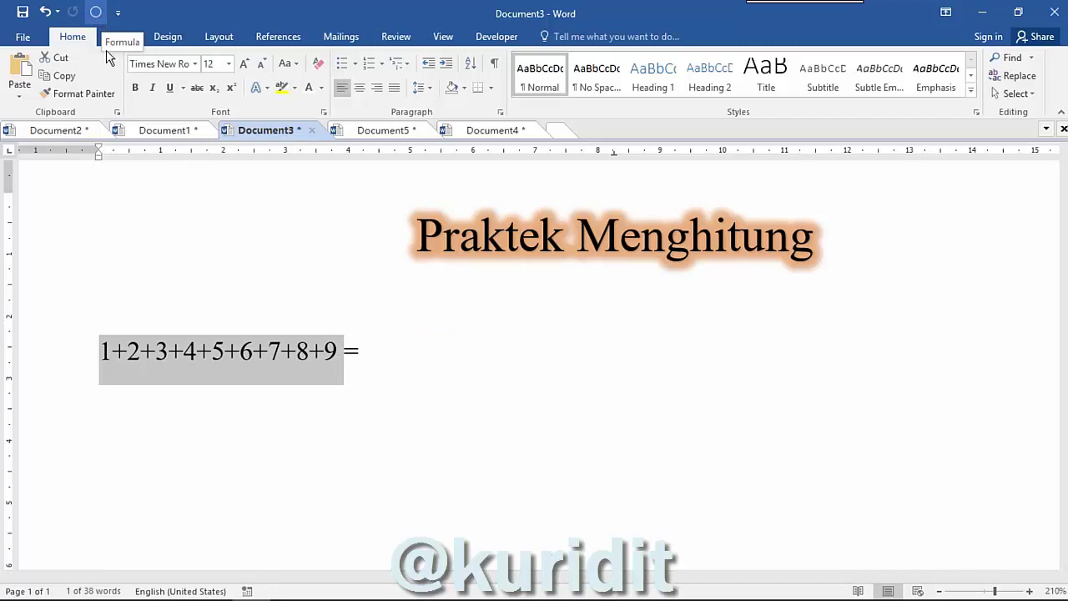
{"action": "left_click", "coordinate": [359, 349]}
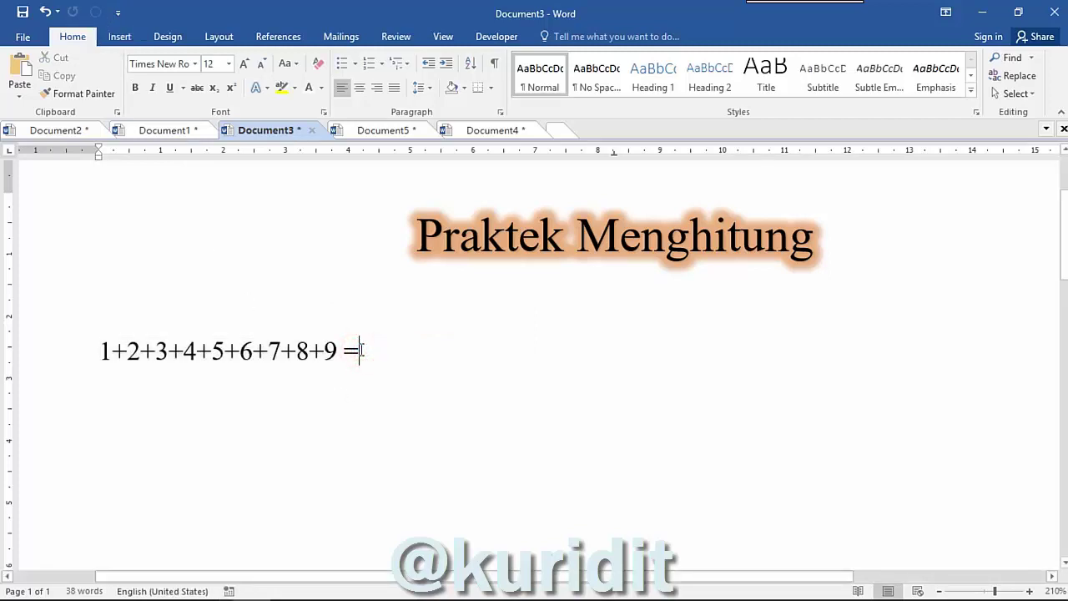
Examine the picture of the inactive Calculate icon in Document5 and return to Document3
{"action": "left_click", "coordinate": [368, 131]}
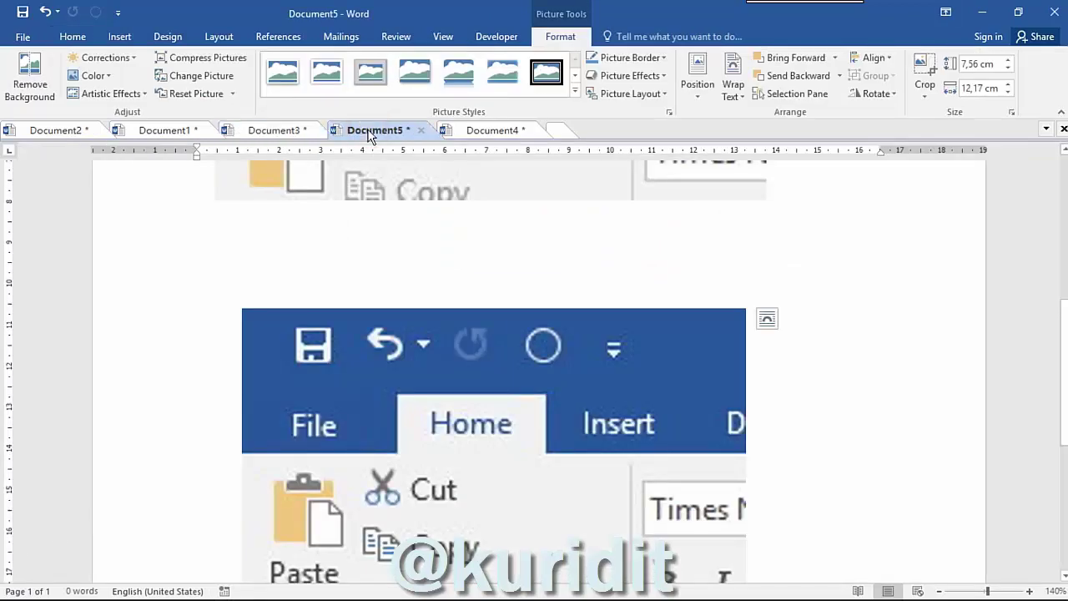
{"action": "scroll", "coordinate": [558, 305], "scroll_direction": "up", "scroll_amount": 5}
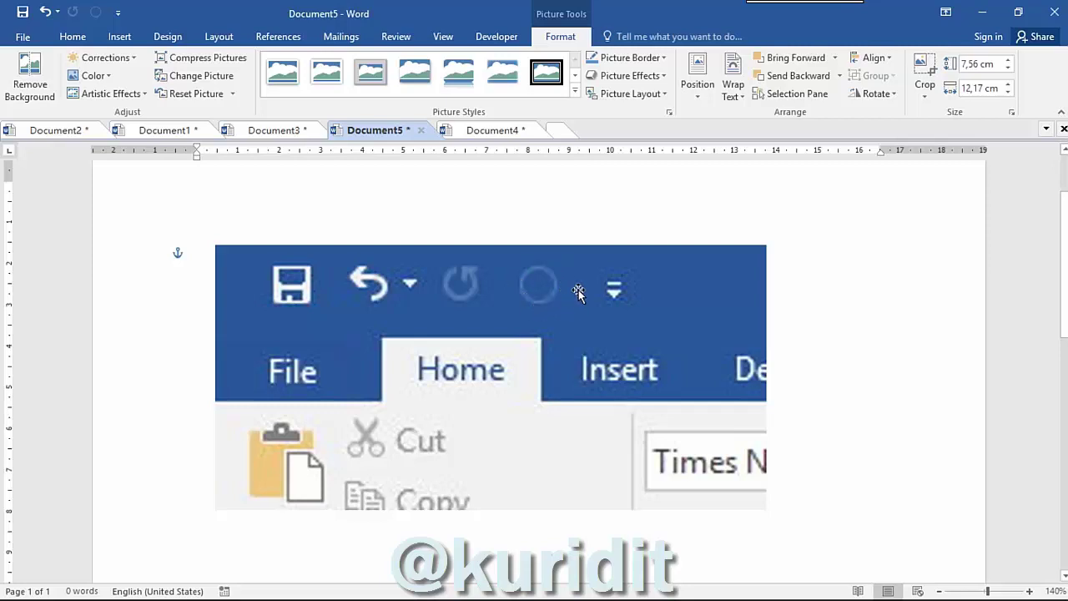
{"action": "left_click", "coordinate": [275, 133]}
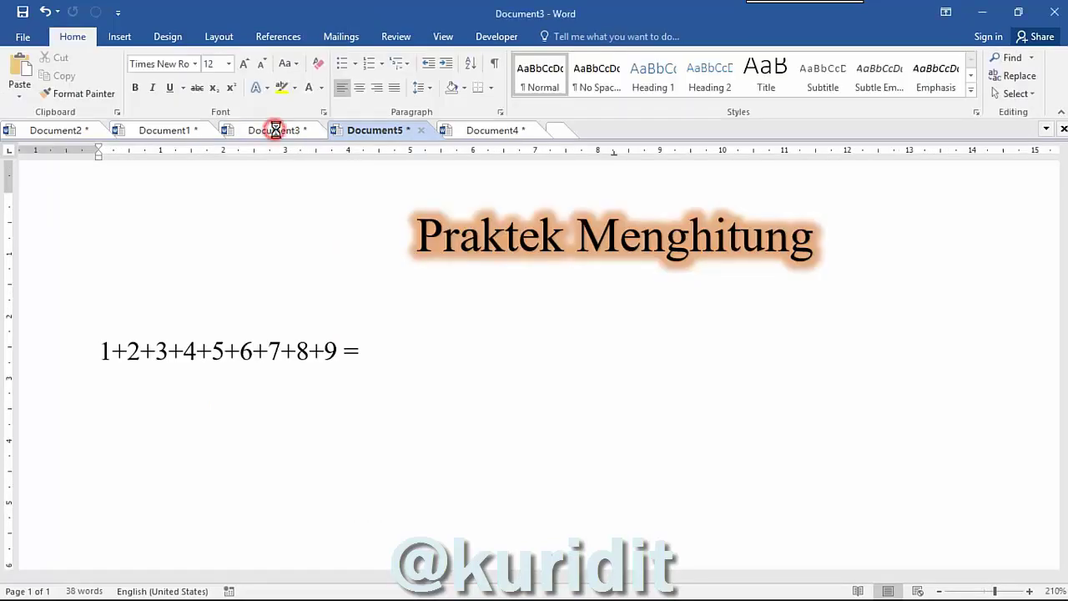
Select the whole addition line in Document3, and compare the active and inactive Calculate icon pictures in Document5
{"action": "left_click", "coordinate": [88, 350]}
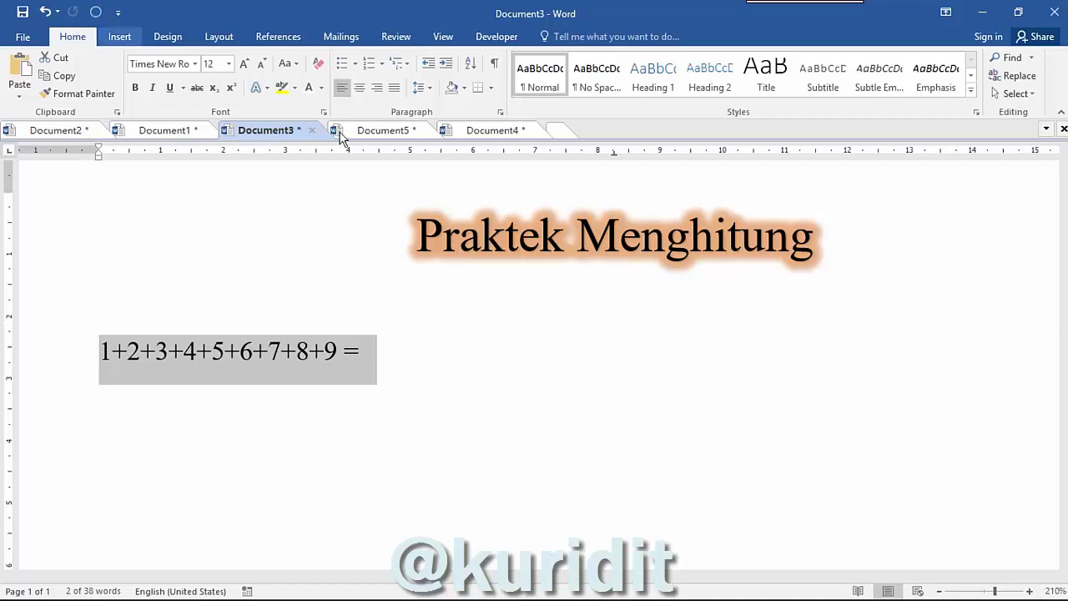
{"action": "left_click", "coordinate": [375, 140]}
{"action": "scroll", "coordinate": [434, 214], "scroll_direction": "down", "scroll_amount": 4}
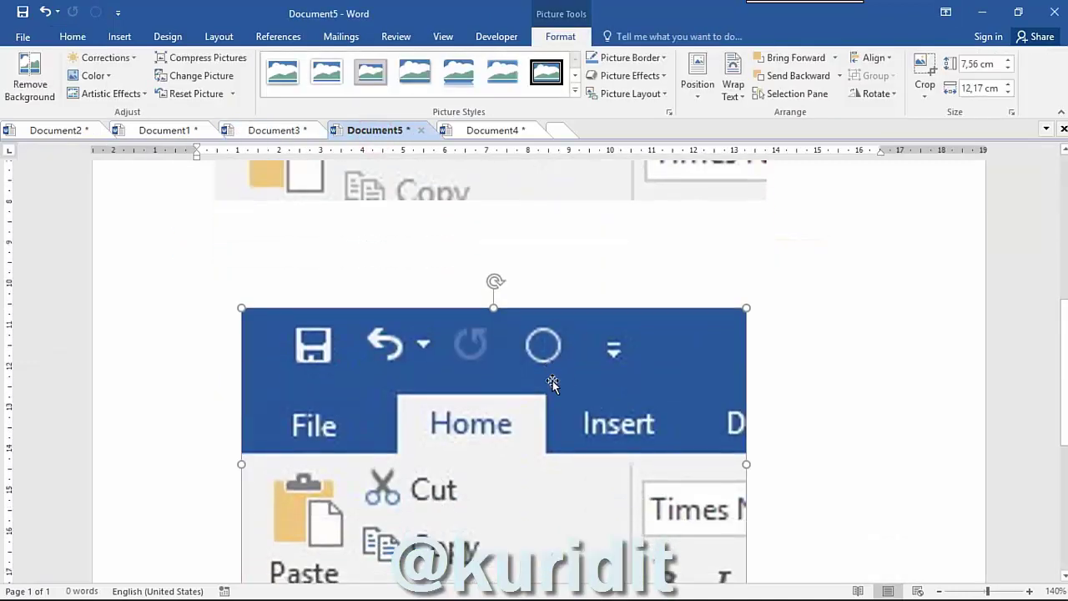
{"action": "scroll", "coordinate": [553, 381], "scroll_direction": "up", "scroll_amount": 2}
{"action": "scroll", "coordinate": [567, 377], "scroll_direction": "up", "scroll_amount": 3}
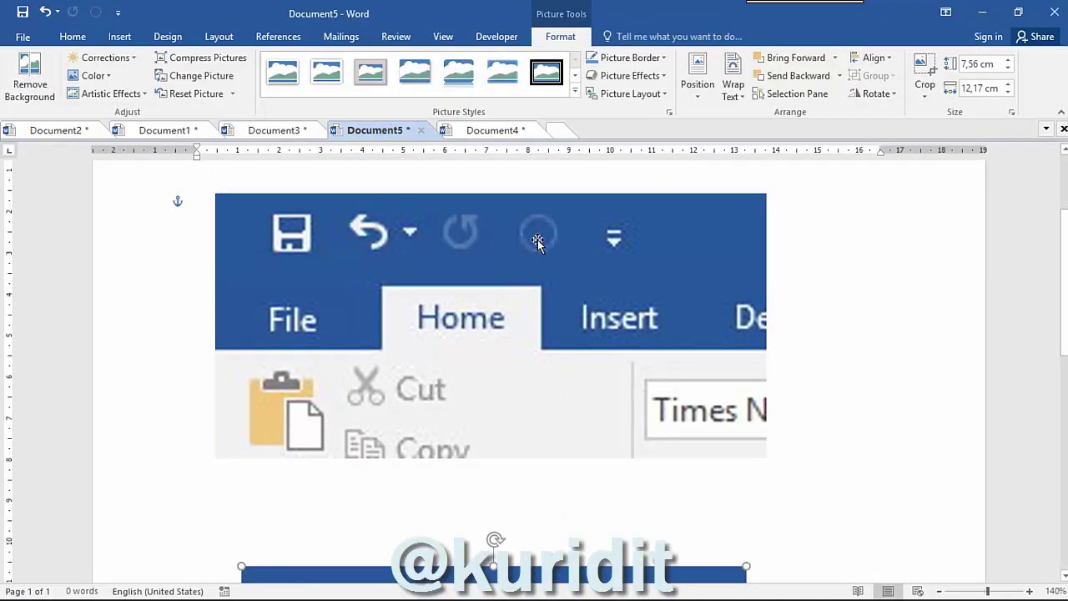
{"action": "scroll", "coordinate": [536, 241], "scroll_direction": "down", "scroll_amount": 6}
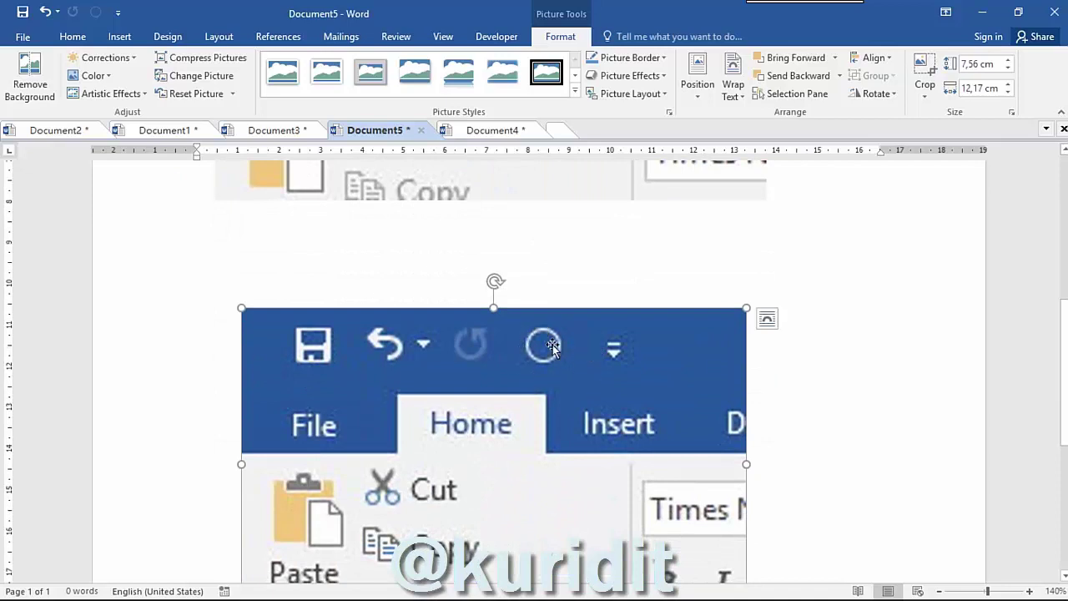
Calculate 1+2+3+4+5+6+7+8+9 in Document3 and paste the result after its equals sign
{"action": "left_click", "coordinate": [275, 131]}
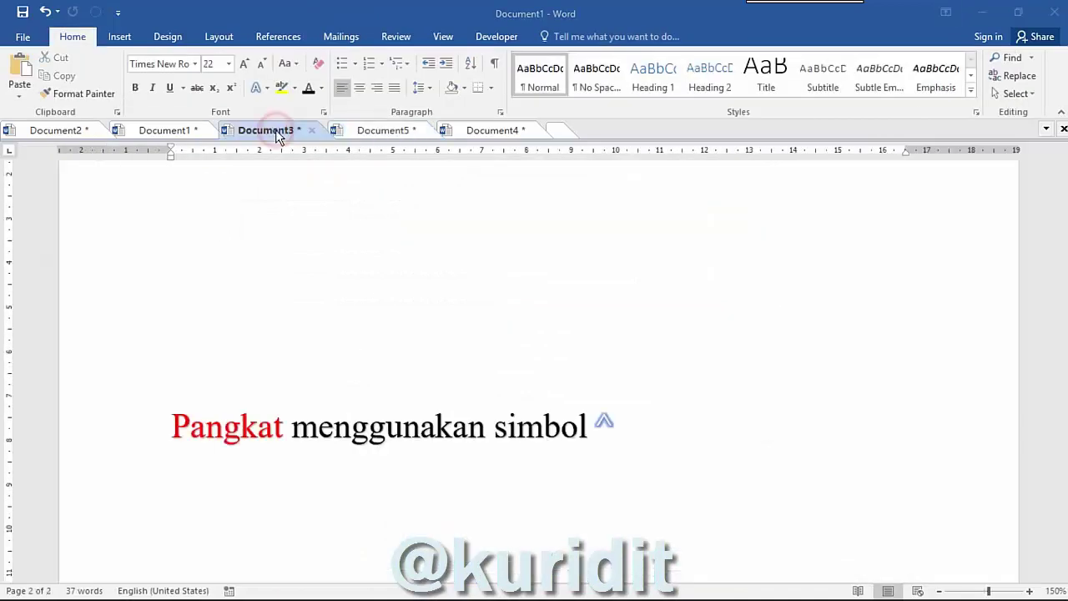
{"action": "left_click", "coordinate": [241, 350]}
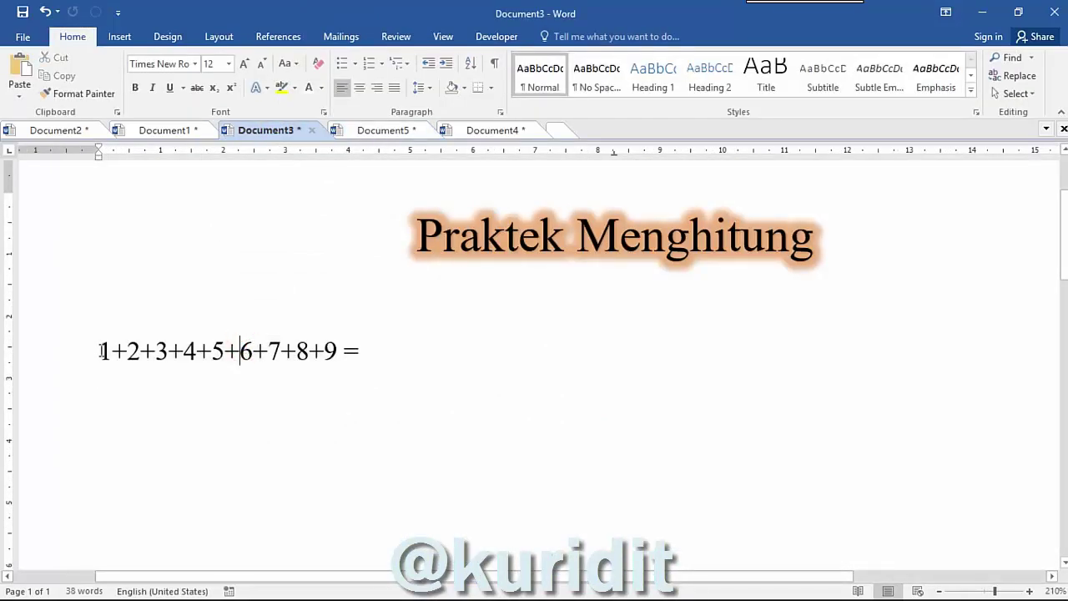
{"action": "left_click_drag", "start_coordinate": [99, 350], "coordinate": [338, 360]}
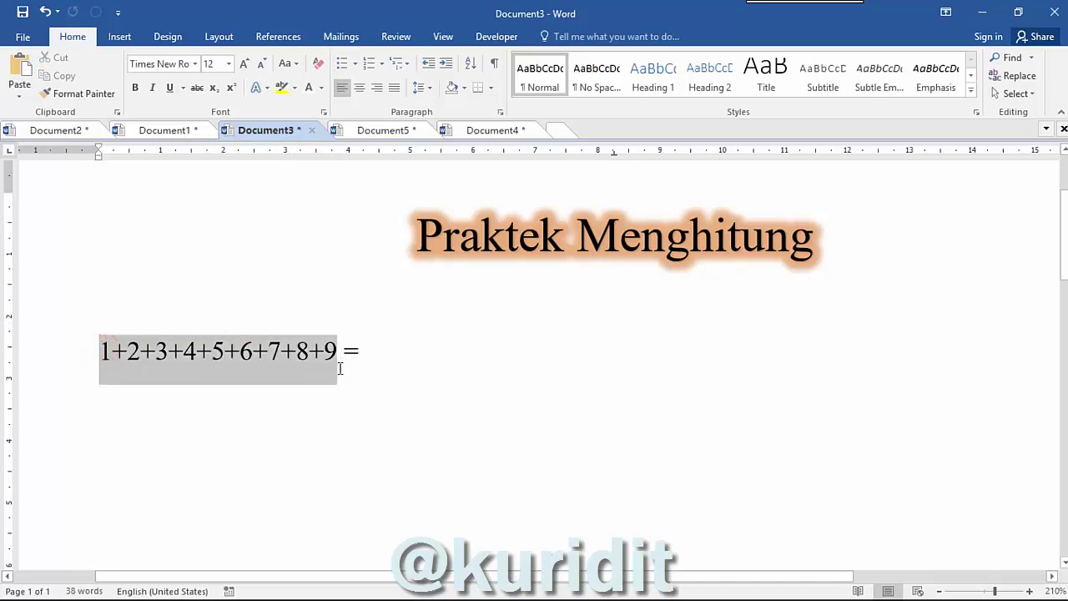
{"action": "left_click", "coordinate": [96, 11]}
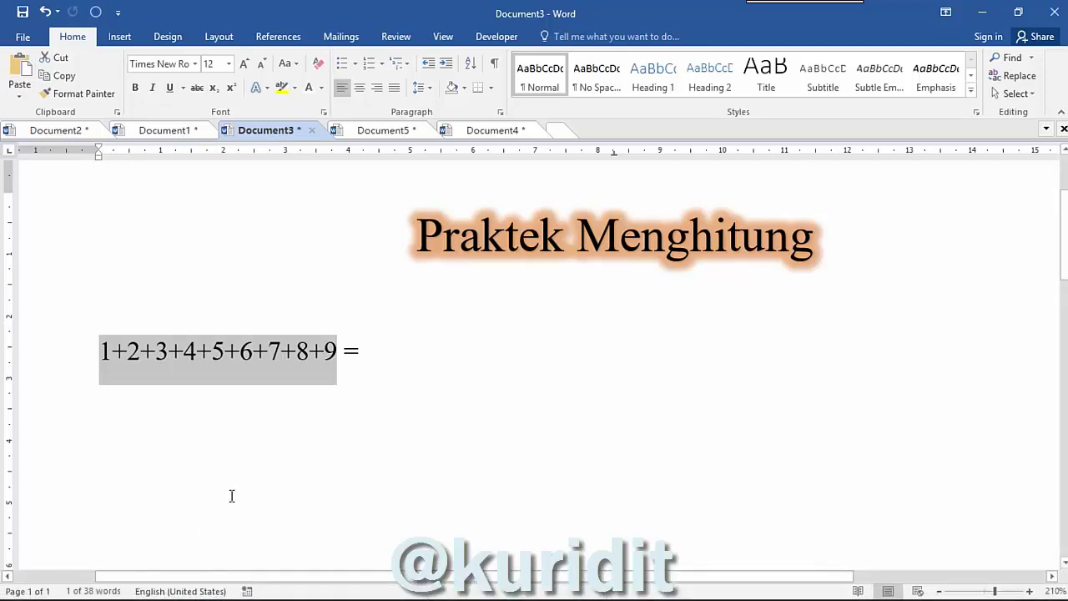
{"action": "left_click", "coordinate": [423, 347]}
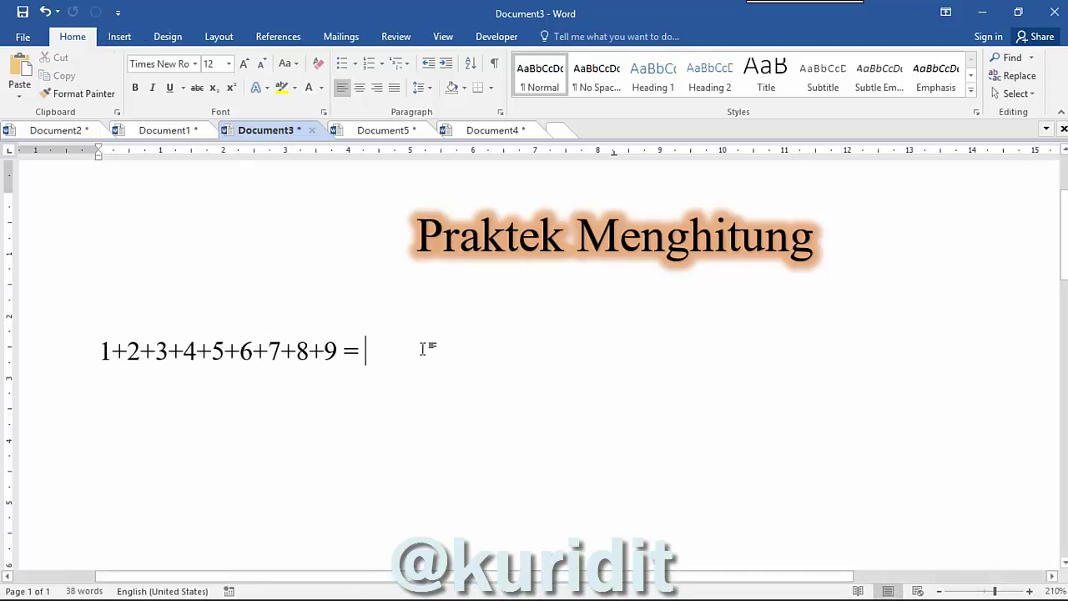
{"action": "left_click", "coordinate": [23, 72]}
Set the font color of the hidden 5000+2000 = line to Automatic and place the cursor at its end
{"action": "left_click", "coordinate": [56, 395]}
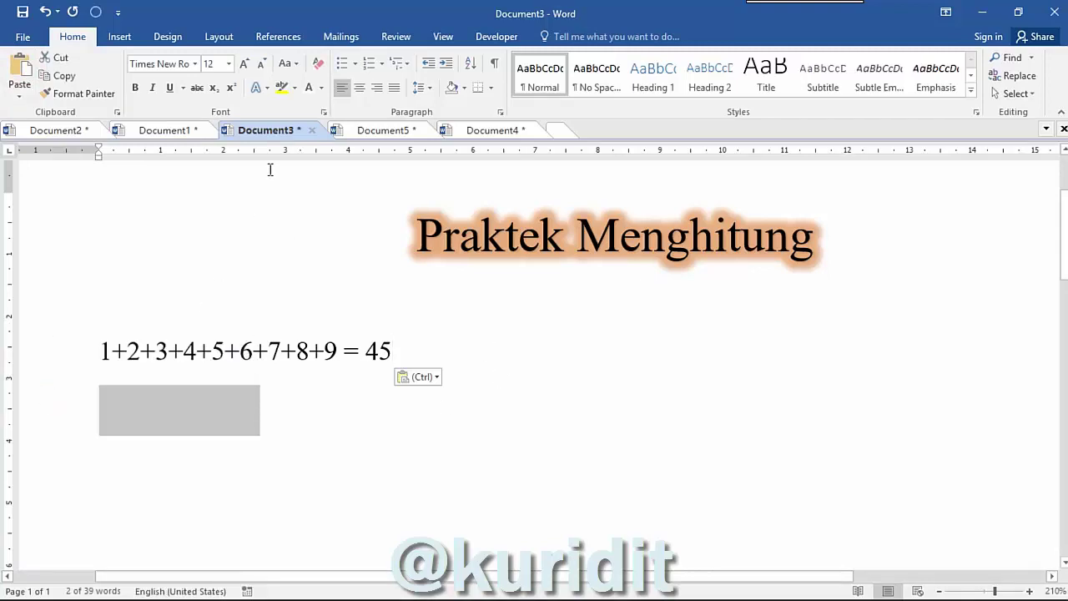
{"action": "left_click", "coordinate": [322, 89]}
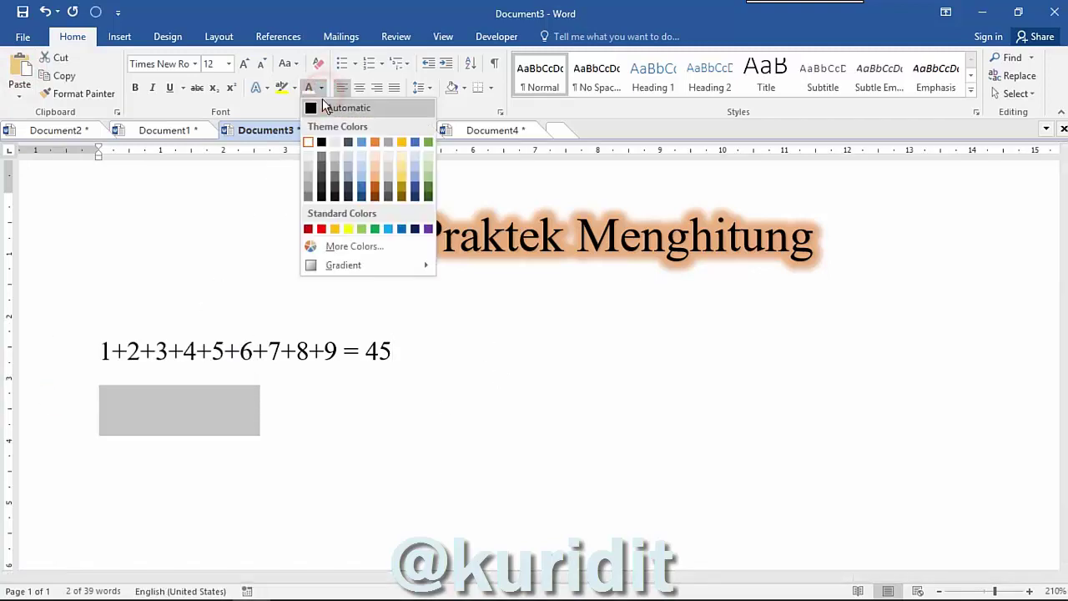
{"action": "left_click", "coordinate": [327, 107]}
{"action": "left_click", "coordinate": [342, 409]}
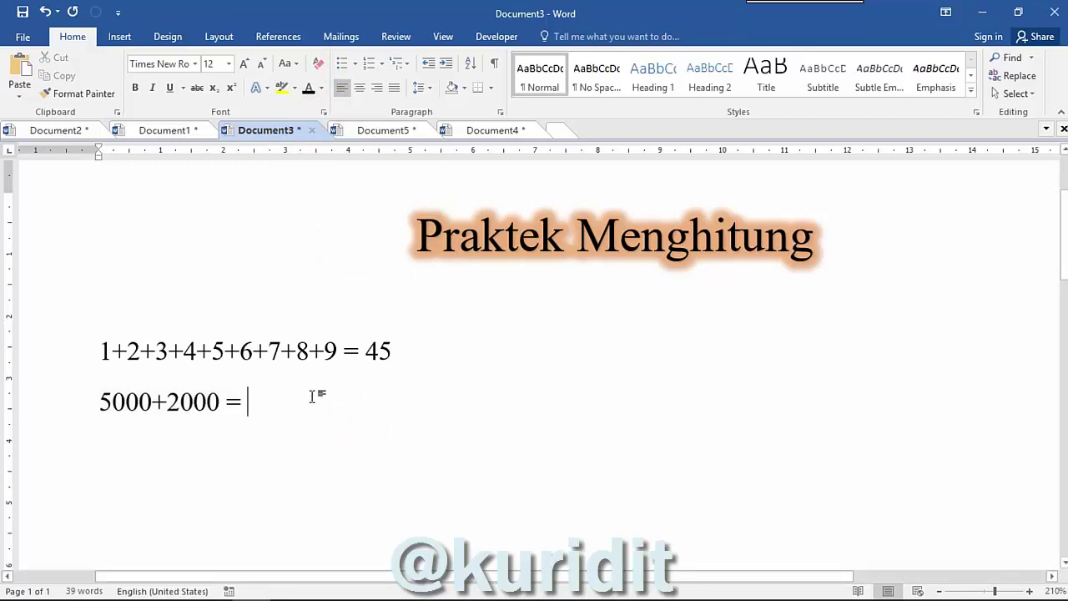
Calculate 5000+2000 and paste the result after its equals sign
{"action": "left_click_drag", "start_coordinate": [99, 401], "coordinate": [209, 402]}
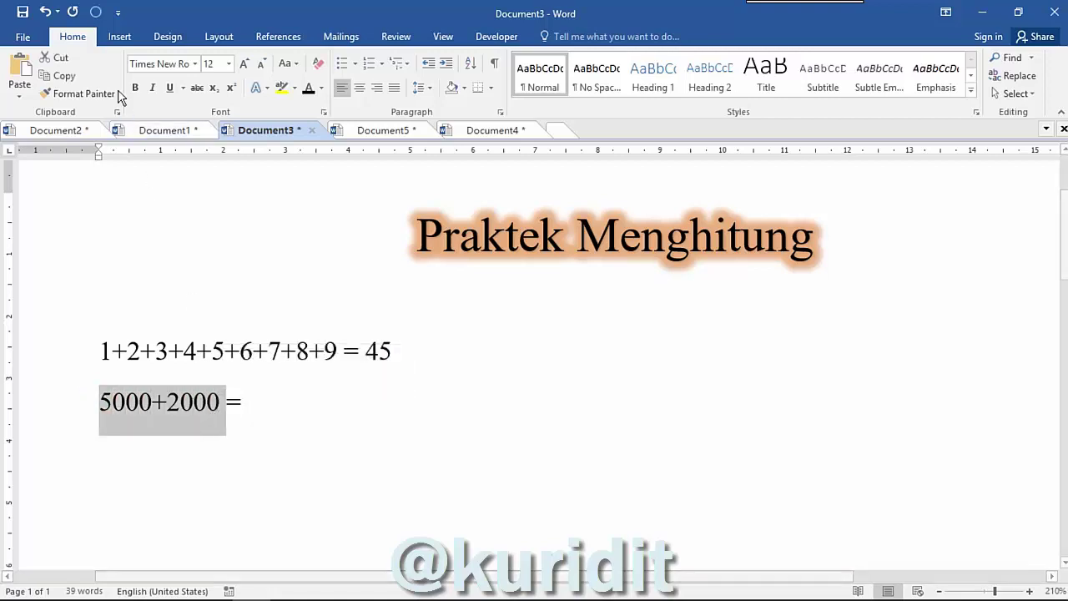
{"action": "left_click", "coordinate": [96, 11]}
{"action": "left_click", "coordinate": [302, 401]}
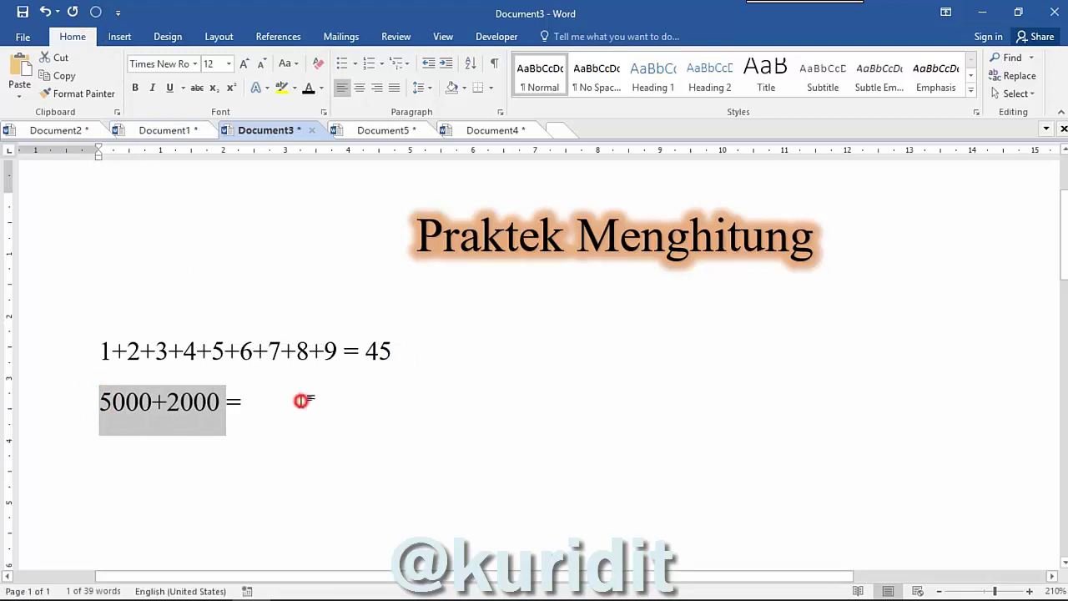
{"action": "left_click", "coordinate": [18, 73]}
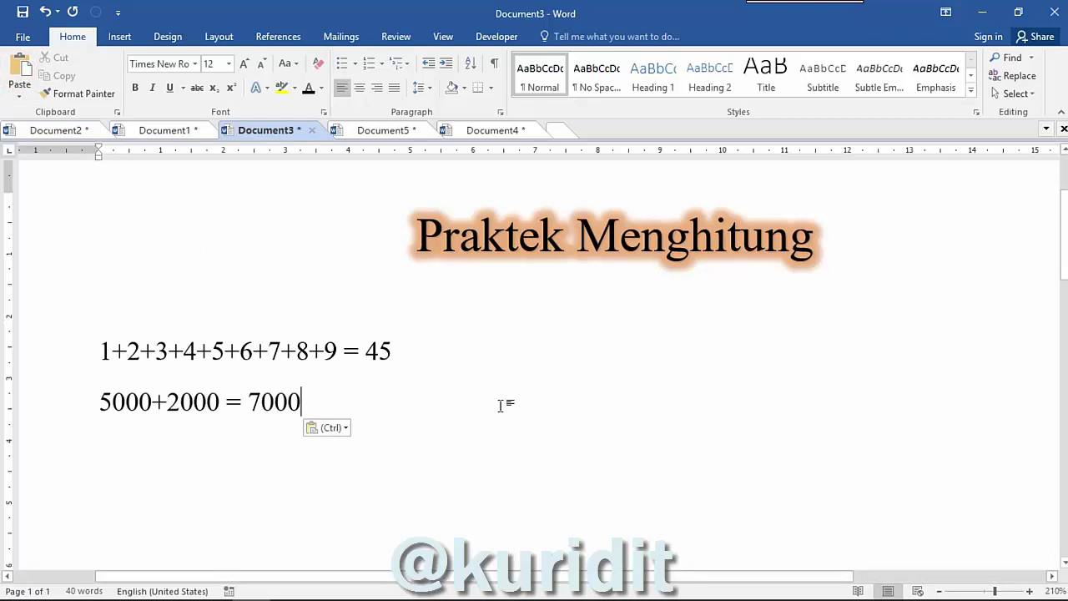
Replace the plus sign in the 5000+2000 line with a space and delete the result after the equals sign
{"action": "left_click", "coordinate": [169, 401]}
{"action": "key", "text": "BackSpace"}
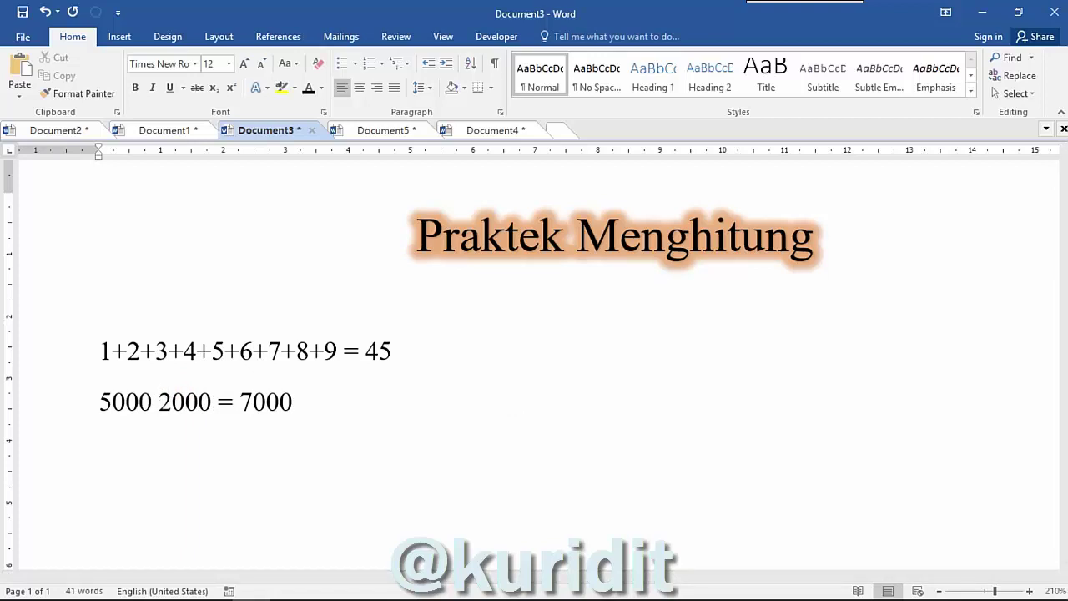
{"action": "key", "text": "BackSpace"}
{"action": "triple_click", "coordinate": [284, 403]}
{"action": "left_click", "coordinate": [283, 403]}
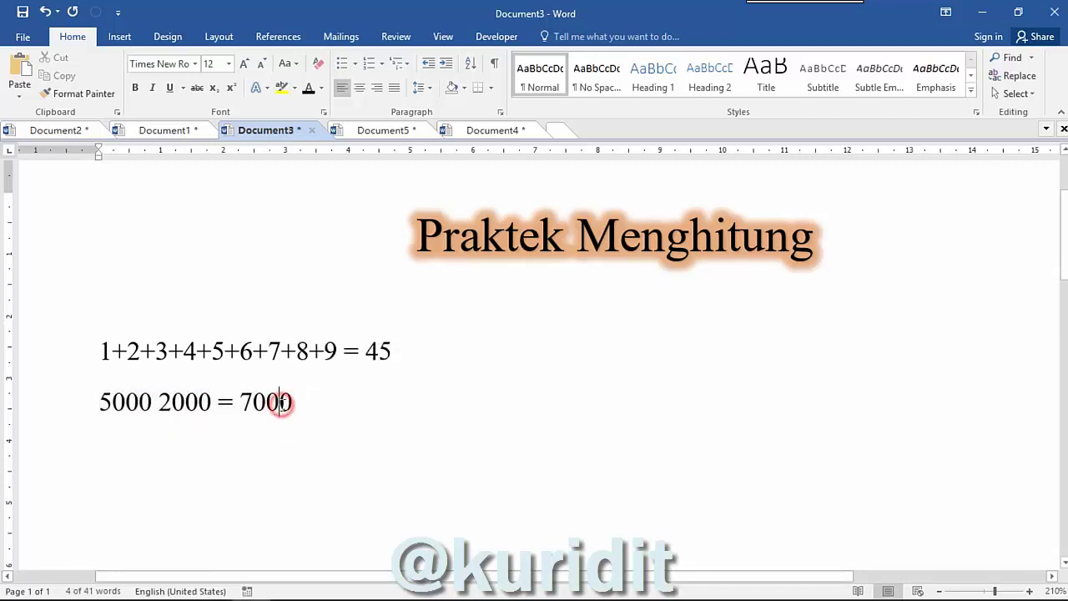
{"action": "double_click", "coordinate": [284, 403]}
{"action": "left_click", "coordinate": [305, 402]}
{"action": "key", "text": "BackSpace"}
{"action": "key", "text": "BackSpace"}
{"action": "key", "text": "BackSpace"}
{"action": "key", "text": "BackSpace"}
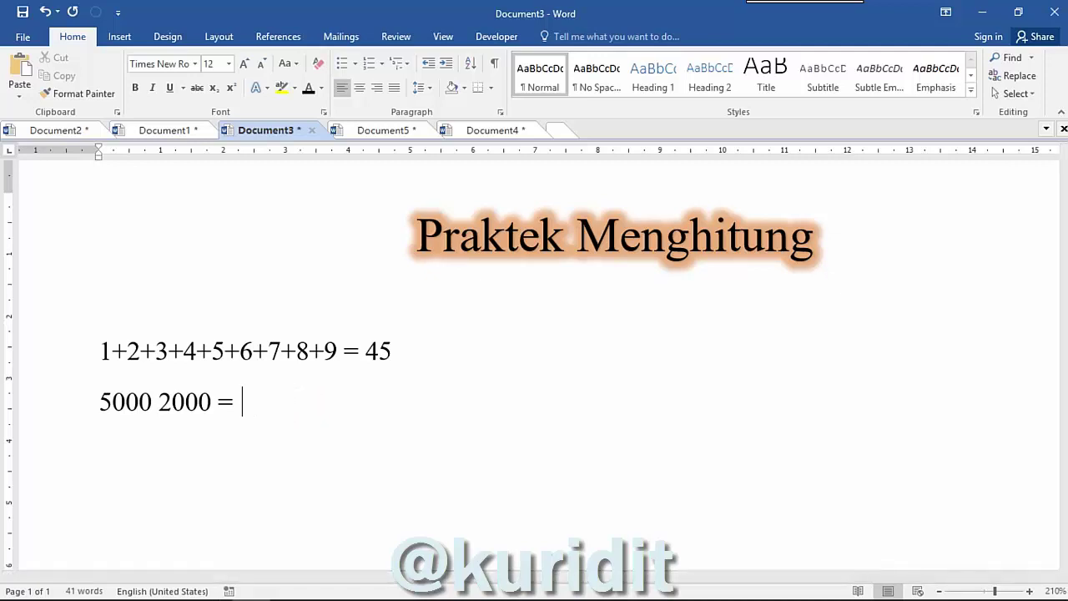
Change the second number of the 5000 2000 expression to 3000
{"action": "left_click", "coordinate": [172, 401]}
{"action": "key", "text": "BackSpace"}
{"action": "type", "text": "3"}
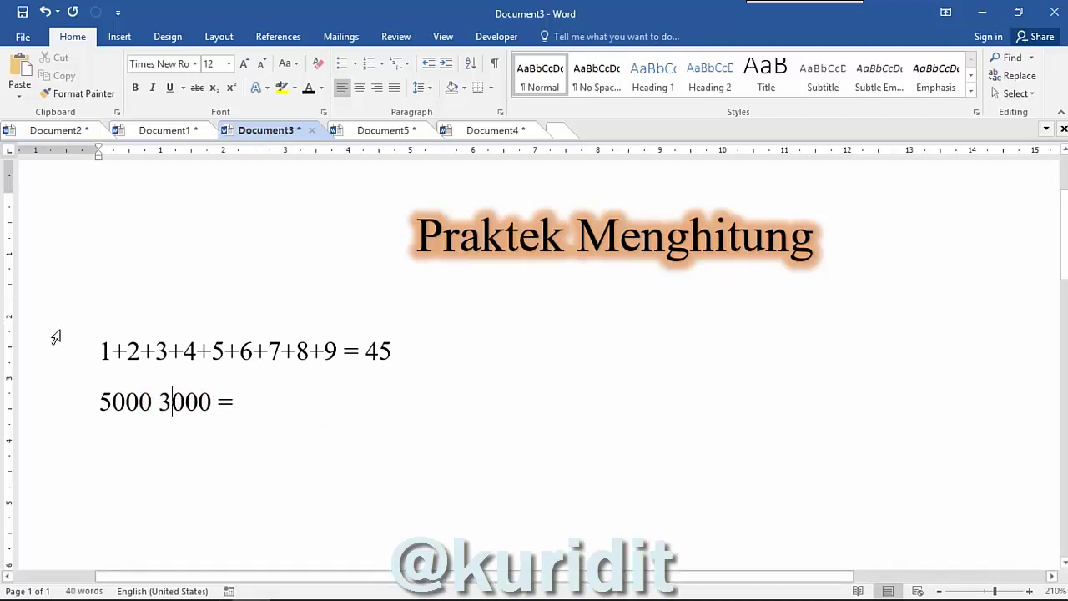
Calculate the space-separated expression 5000 3000 and paste the result after its equals sign
{"action": "left_click", "coordinate": [97, 401]}
{"action": "left_click_drag", "start_coordinate": [97, 401], "coordinate": [202, 406]}
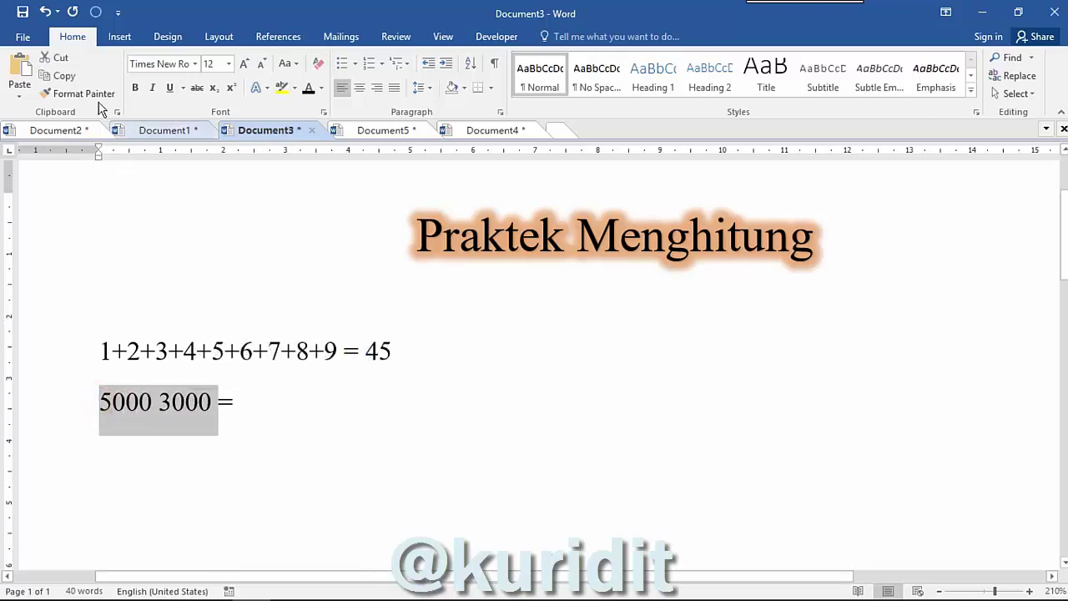
{"action": "left_click", "coordinate": [95, 11]}
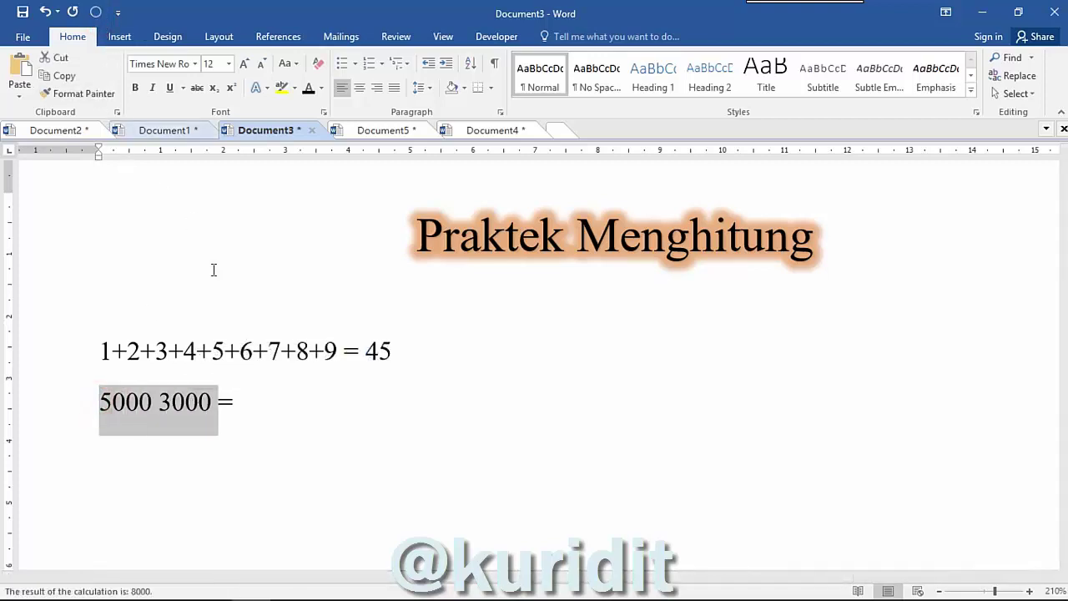
{"action": "left_click", "coordinate": [287, 405]}
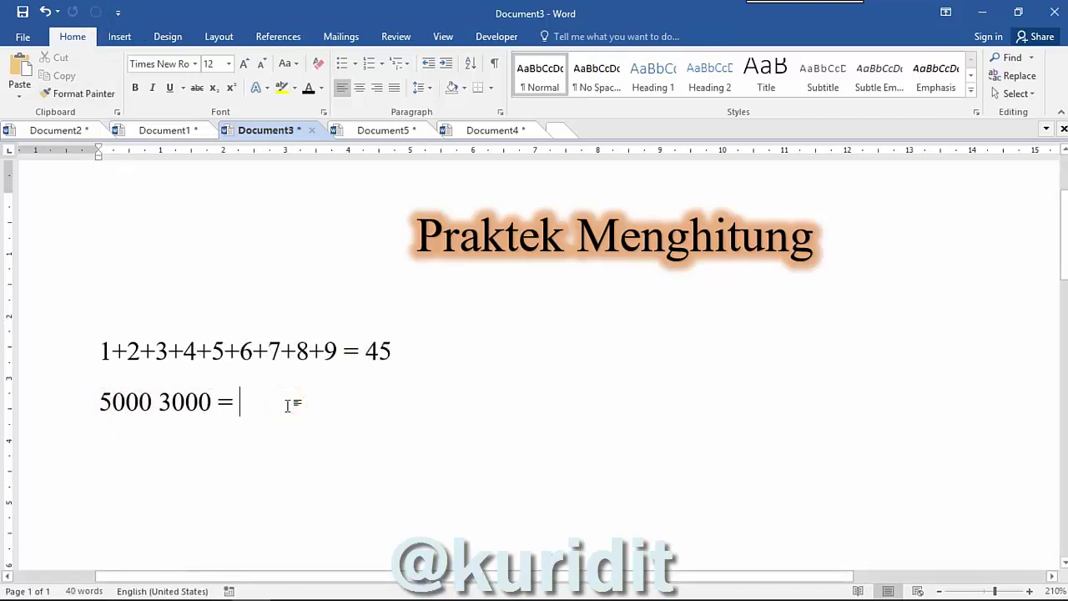
{"action": "left_click", "coordinate": [19, 77]}
{"action": "key", "text": "Return"}
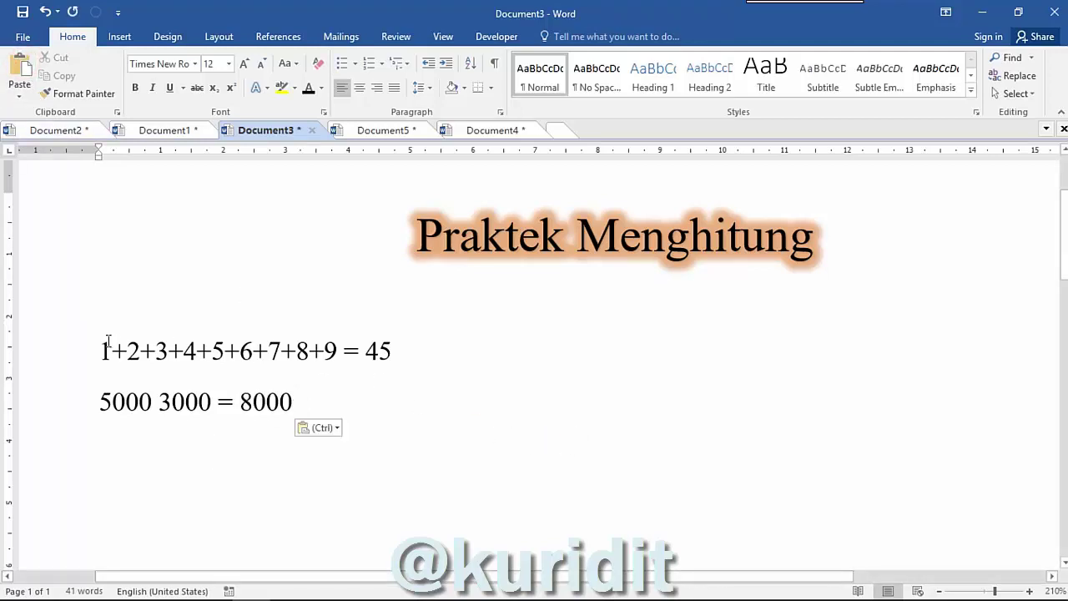
Copy a plus sign from the first addition line and use it to replace the space between 5000 and 3000
{"action": "left_click_drag", "start_coordinate": [111, 349], "coordinate": [128, 349]}
{"action": "key", "text": "ctrl+c"}
{"action": "left_click", "coordinate": [161, 403]}
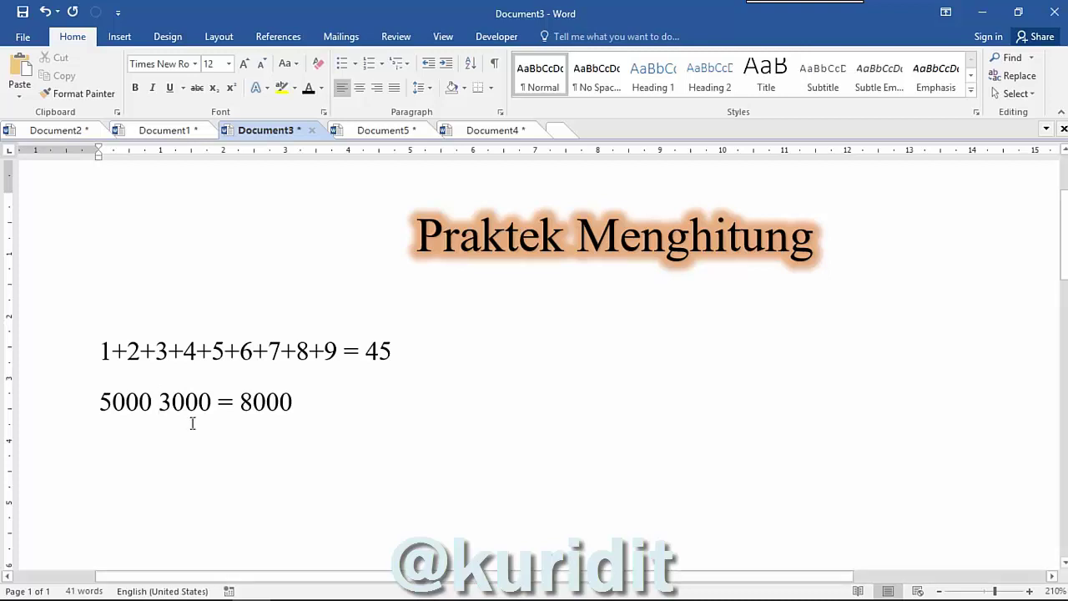
{"action": "key", "text": "BackSpace"}
{"action": "key", "text": "ctrl+v"}
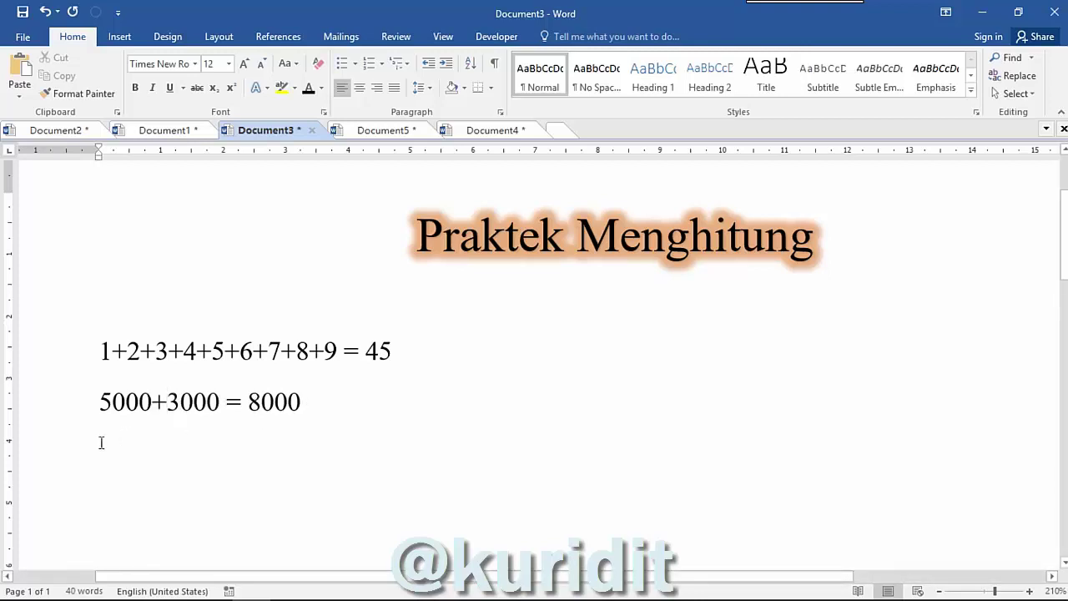
Set the font color of the hidden 10-5-2-1 = line to Automatic and place the cursor at its end
{"action": "right_click", "coordinate": [35, 455]}
{"action": "left_click", "coordinate": [308, 88]}
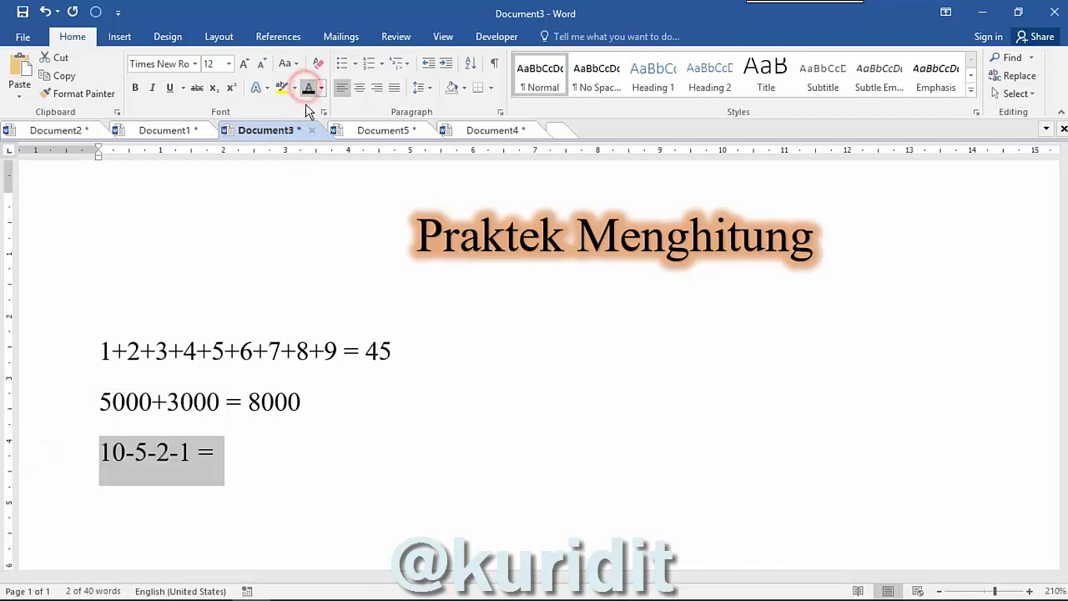
{"action": "left_click", "coordinate": [408, 463]}
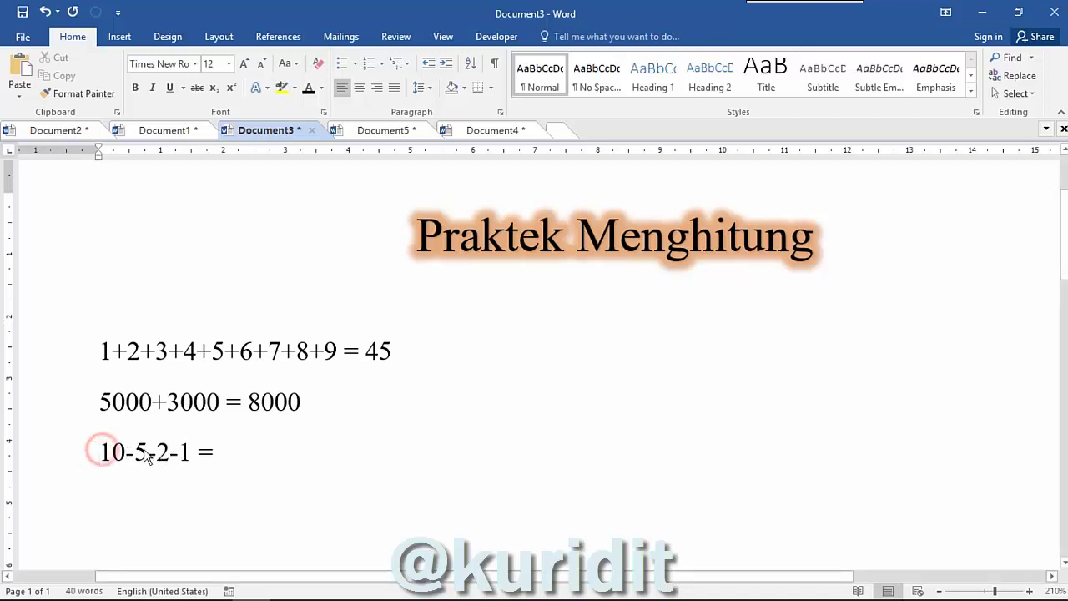
Calculate 10-5-2-1 and paste the result after its equals sign
{"action": "left_click_drag", "start_coordinate": [100, 451], "coordinate": [191, 456]}
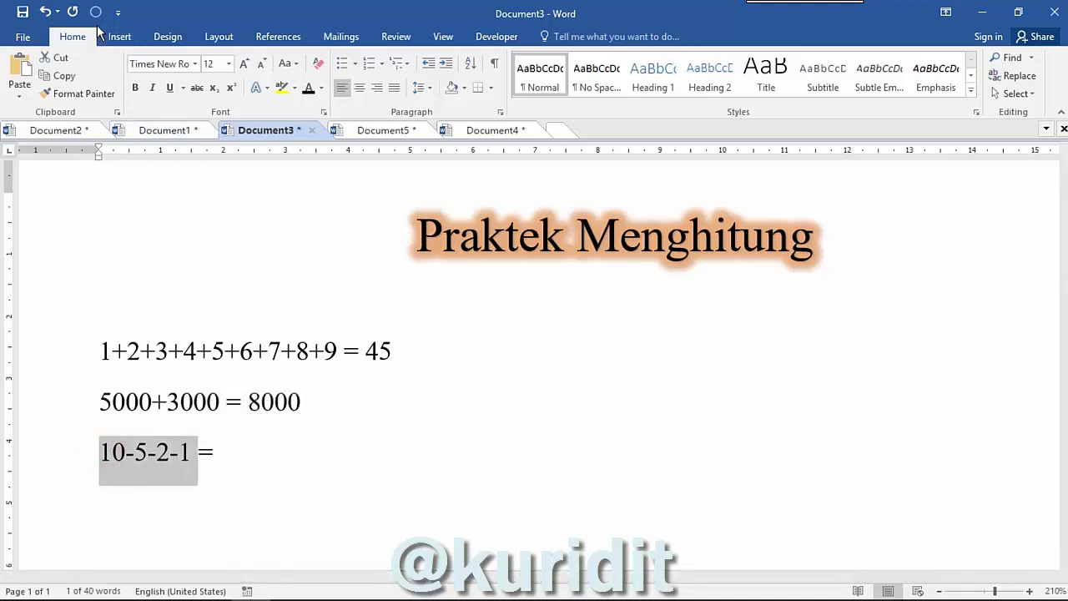
{"action": "left_click", "coordinate": [96, 12]}
{"action": "left_click", "coordinate": [281, 444]}
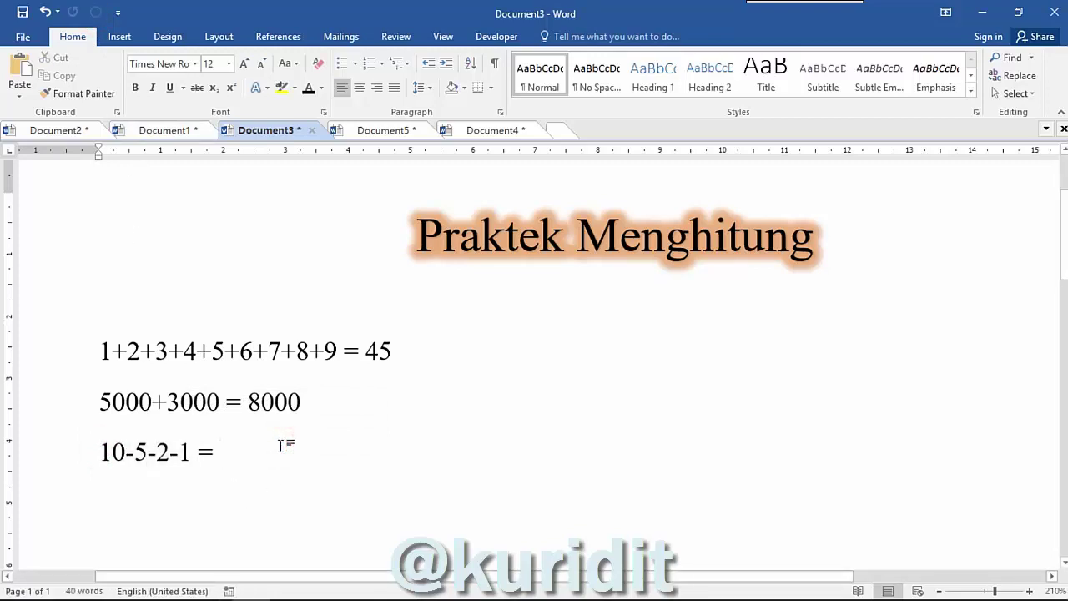
{"action": "left_click", "coordinate": [20, 72]}
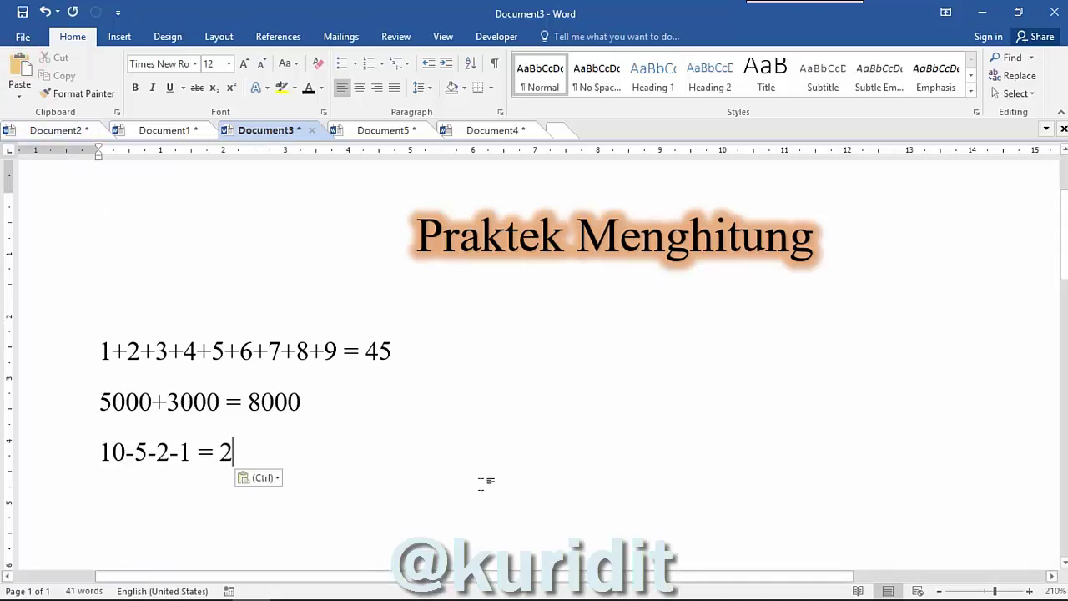
Set the font color of the hidden 10(2) = line to Automatic and place the cursor at its end
{"action": "left_click", "coordinate": [322, 389]}
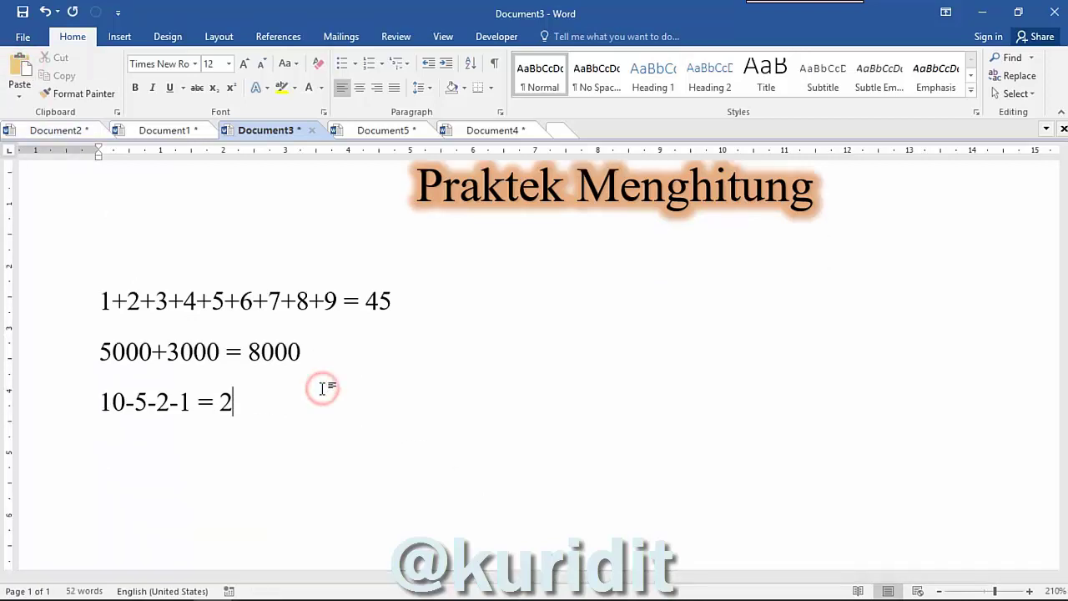
{"action": "left_click", "coordinate": [55, 441]}
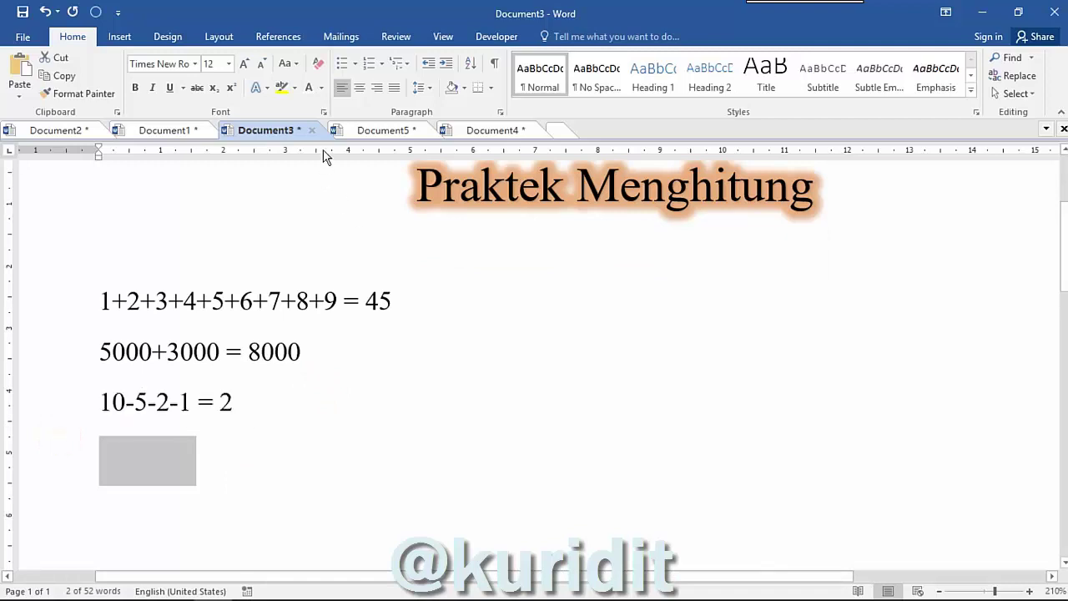
{"action": "left_click", "coordinate": [321, 87]}
{"action": "left_click", "coordinate": [322, 106]}
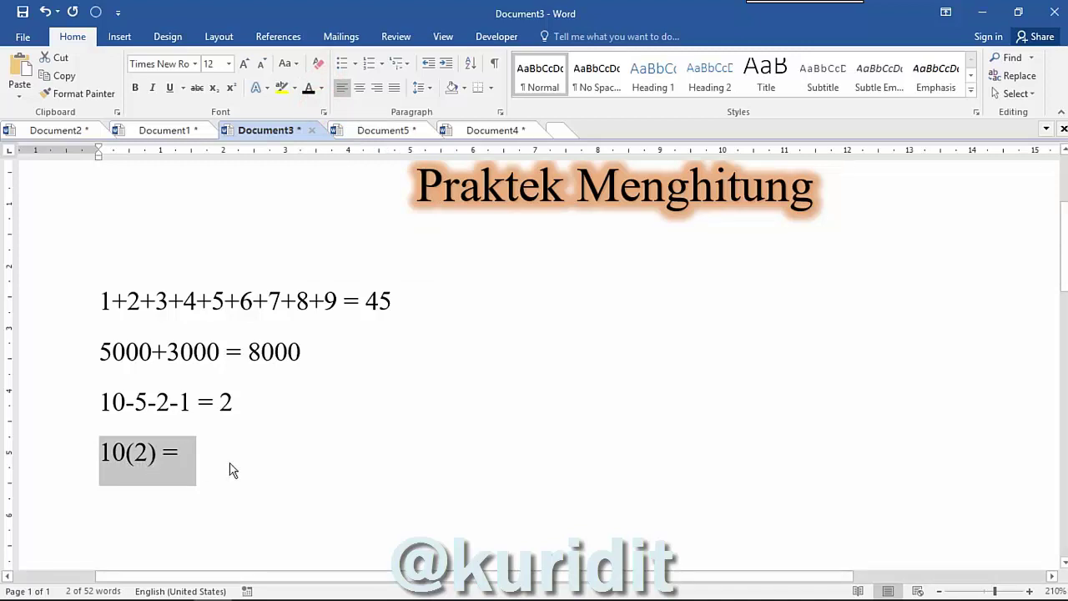
{"action": "left_click", "coordinate": [262, 461]}
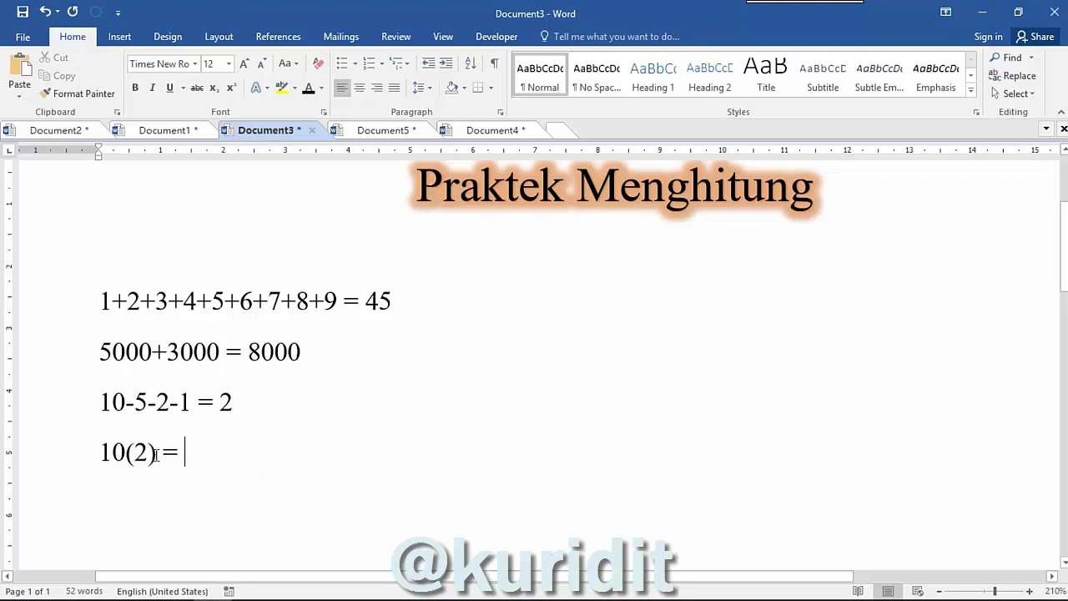
Calculate 10(2), paste the result after its equals sign, and undo the changes to that line
{"action": "left_click_drag", "start_coordinate": [95, 453], "coordinate": [157, 457]}
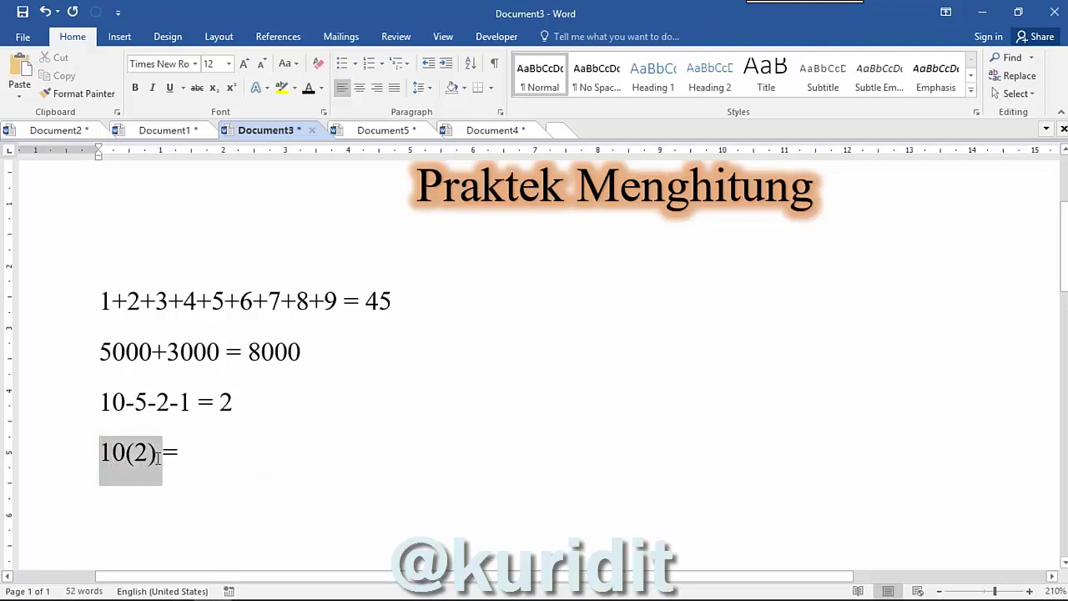
{"action": "left_click", "coordinate": [96, 12]}
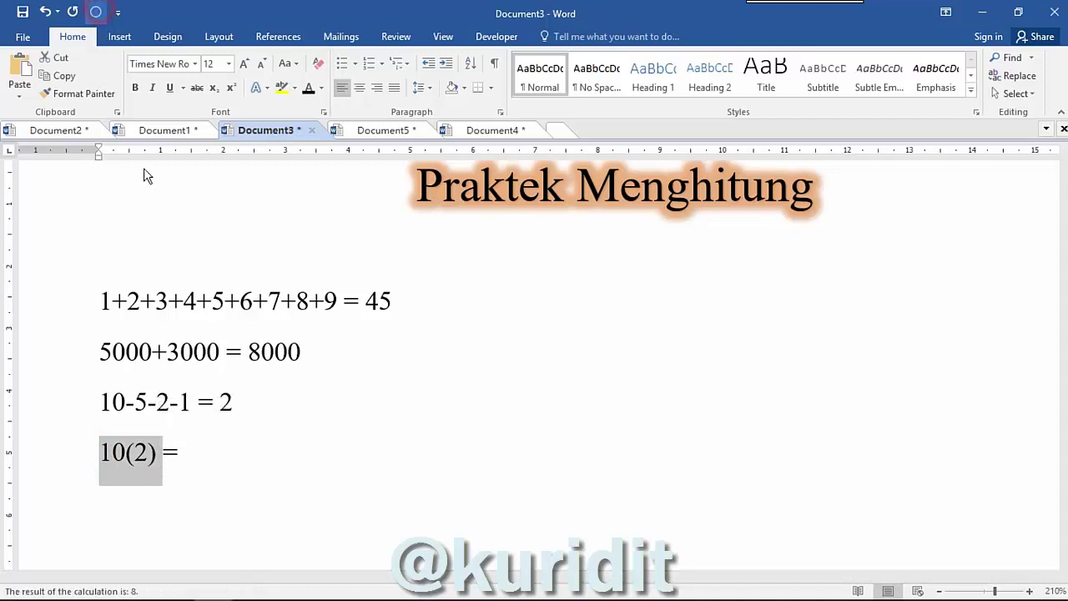
{"action": "left_click", "coordinate": [271, 461]}
{"action": "type", "text": "8"}
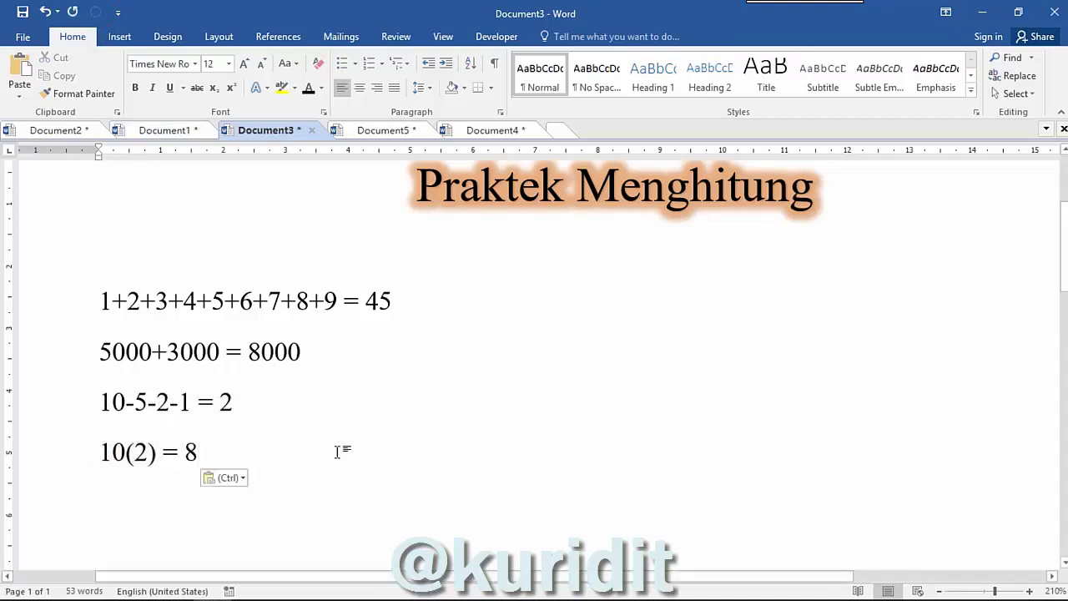
{"action": "key", "text": "ctrl+z"}
{"action": "key", "text": "ctrl+z"}
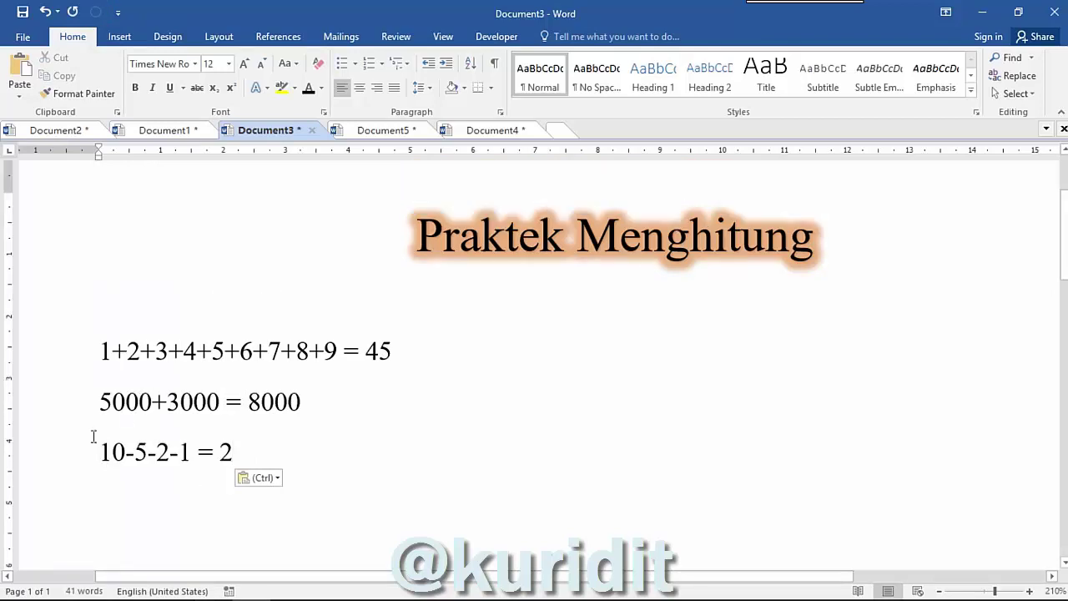
Set the font color of the hidden 52/2 = line to Automatic and place the cursor at its end
{"action": "left_click", "coordinate": [55, 500]}
{"action": "scroll", "coordinate": [67, 483], "scroll_direction": "down", "scroll_amount": 2}
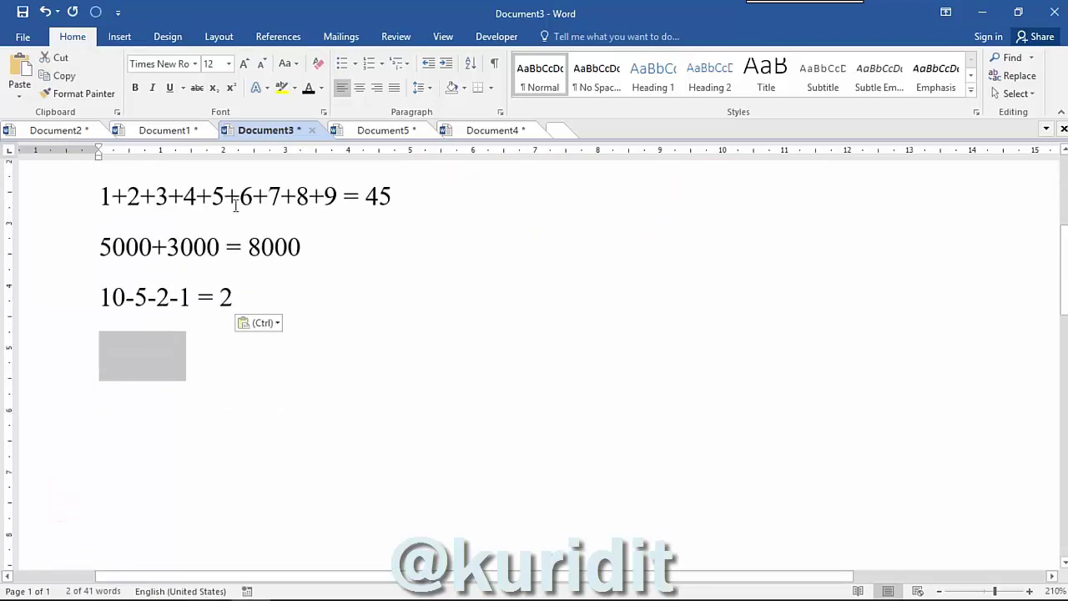
{"action": "left_click", "coordinate": [308, 87]}
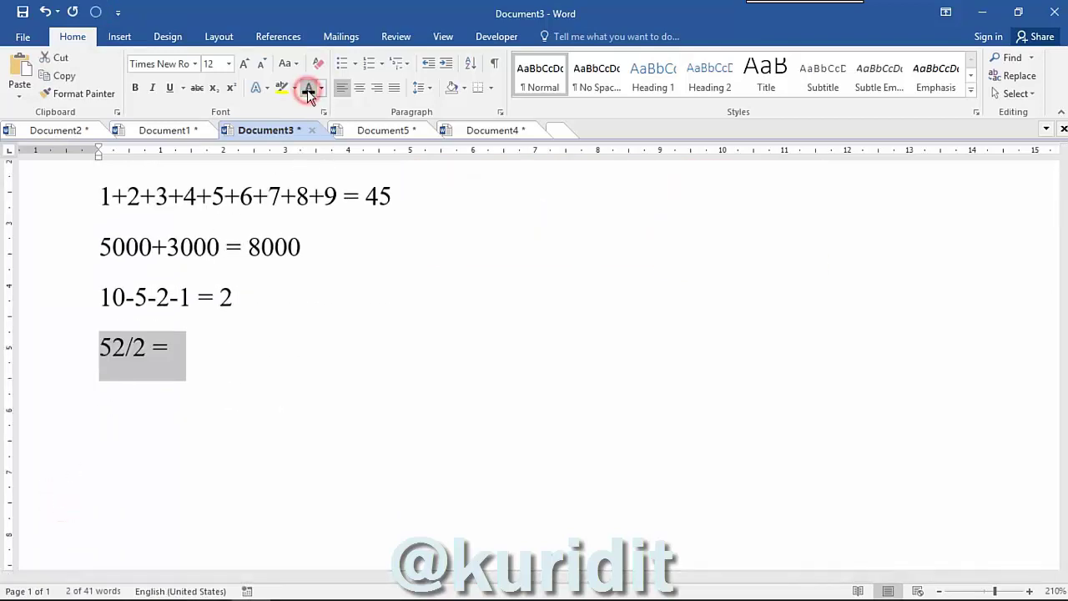
{"action": "left_click", "coordinate": [293, 345]}
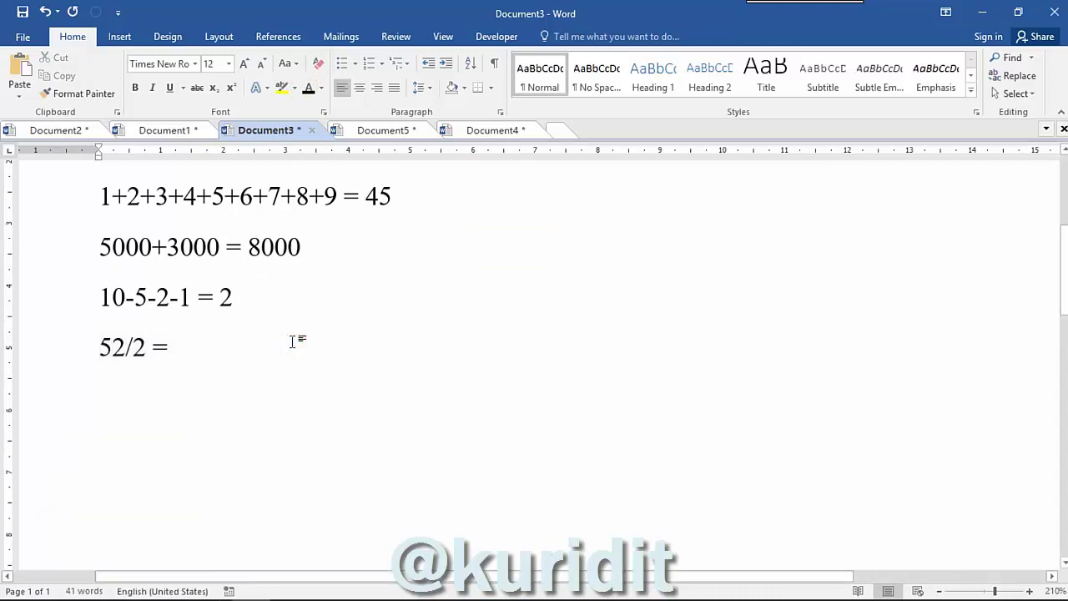
Calculate 52/2 and paste the result after its equals sign
{"action": "left_click_drag", "start_coordinate": [97, 345], "coordinate": [153, 347]}
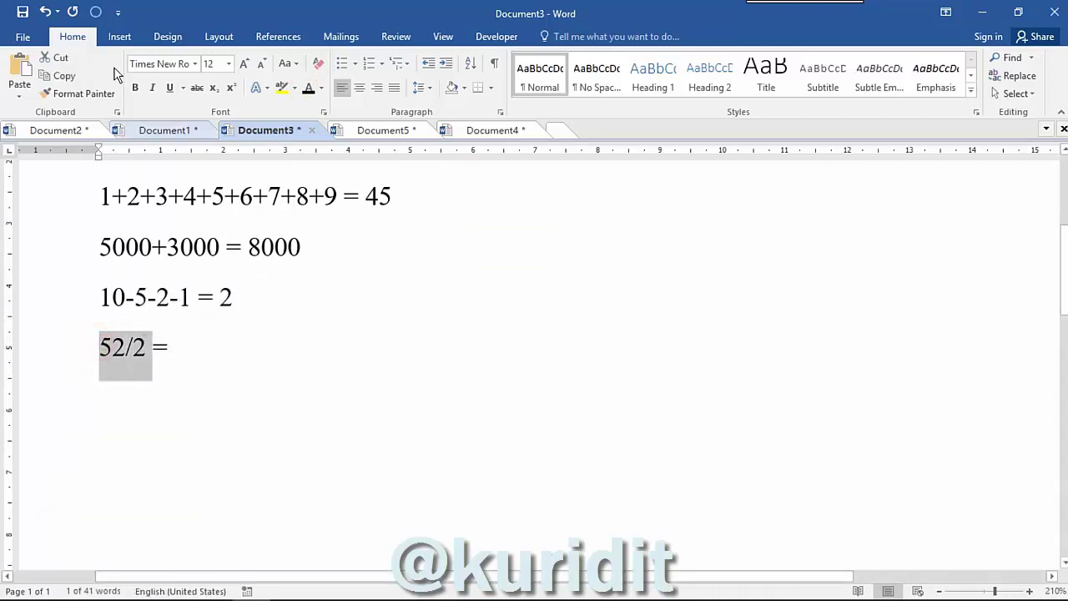
{"action": "left_click", "coordinate": [97, 12]}
{"action": "left_click", "coordinate": [257, 357]}
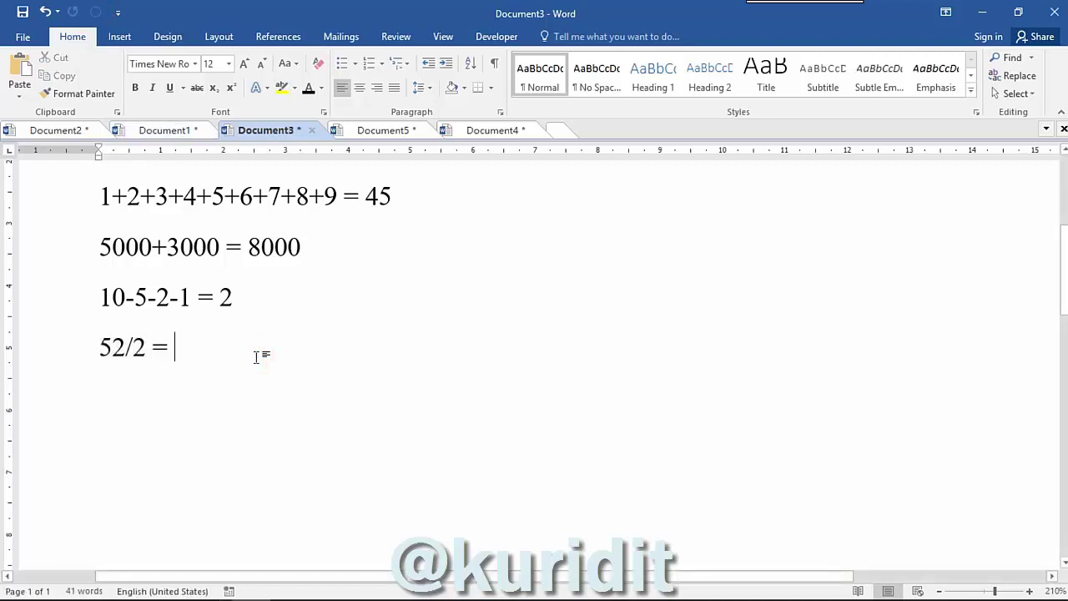
{"action": "type", "text": "026"}
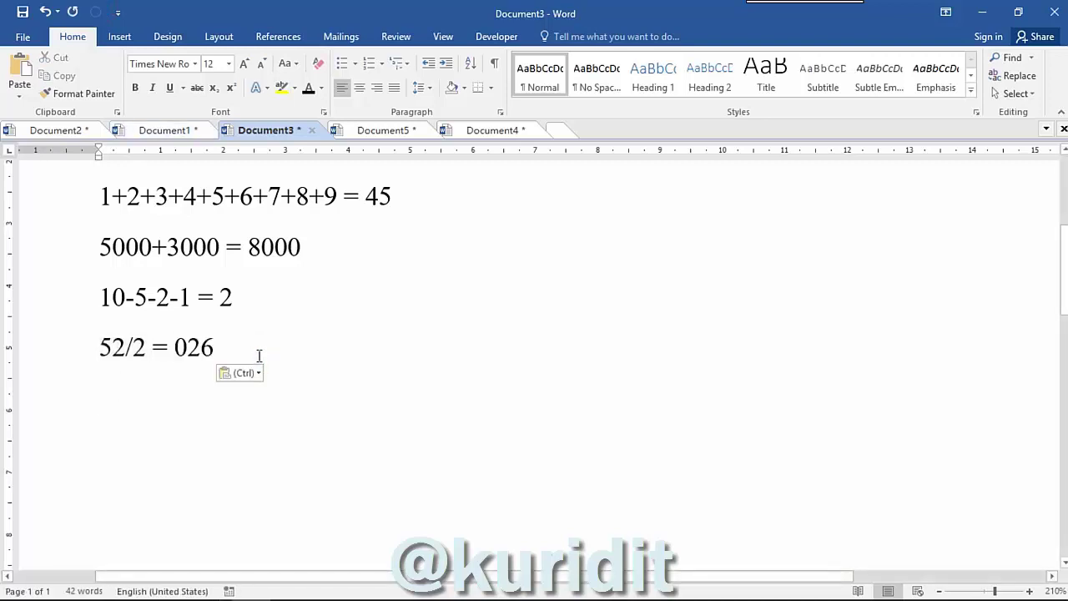
Delete the leading zero and the remaining digits of the result pasted after 52/2 =
{"action": "left_click", "coordinate": [189, 345]}
{"action": "key", "text": "BackSpace"}
{"action": "left_click", "coordinate": [243, 347]}
{"action": "key", "text": "BackSpace"}
{"action": "key", "text": "BackSpace"}
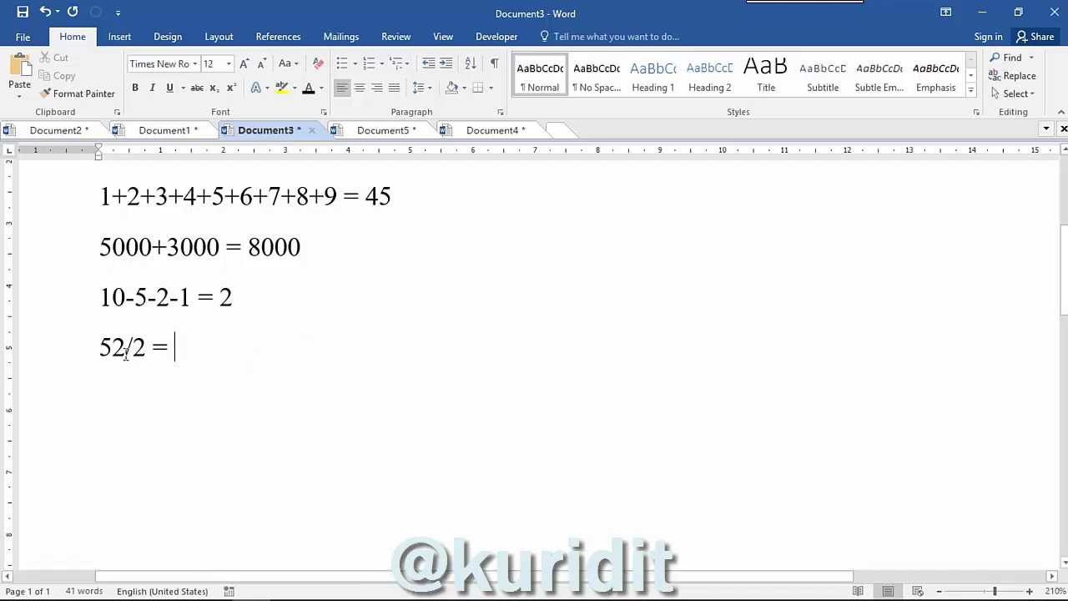
Change the number being divided in the 52/2 line to 50
{"action": "left_click", "coordinate": [124, 347]}
{"action": "key", "text": "BackSpace"}
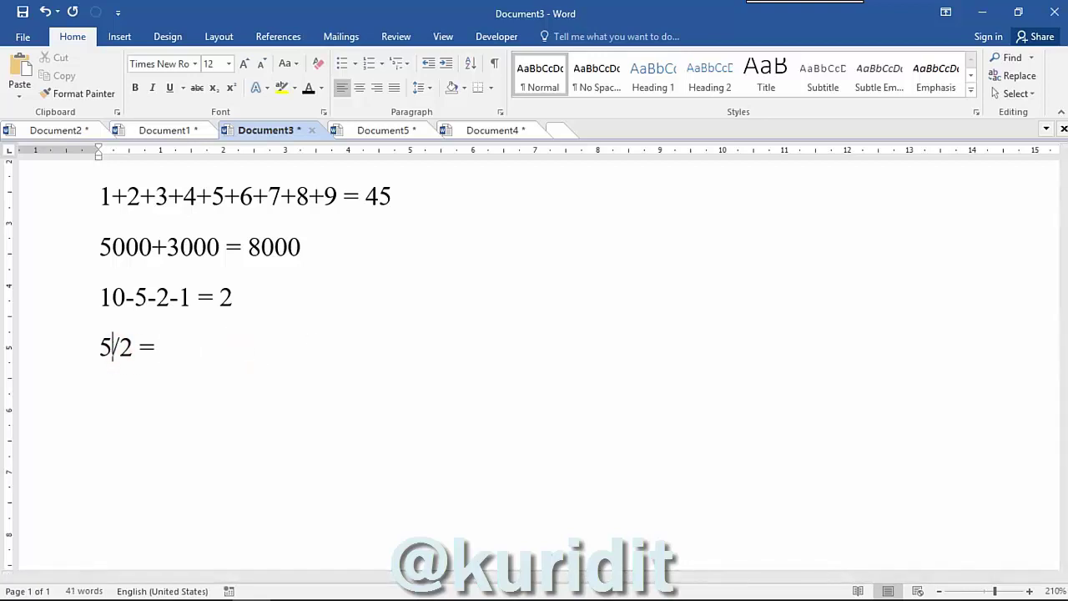
{"action": "type", "text": "0"}
Calculate 50/2 and paste the result after its equals sign
{"action": "left_click_drag", "start_coordinate": [98, 351], "coordinate": [151, 351]}
{"action": "left_click", "coordinate": [96, 11]}
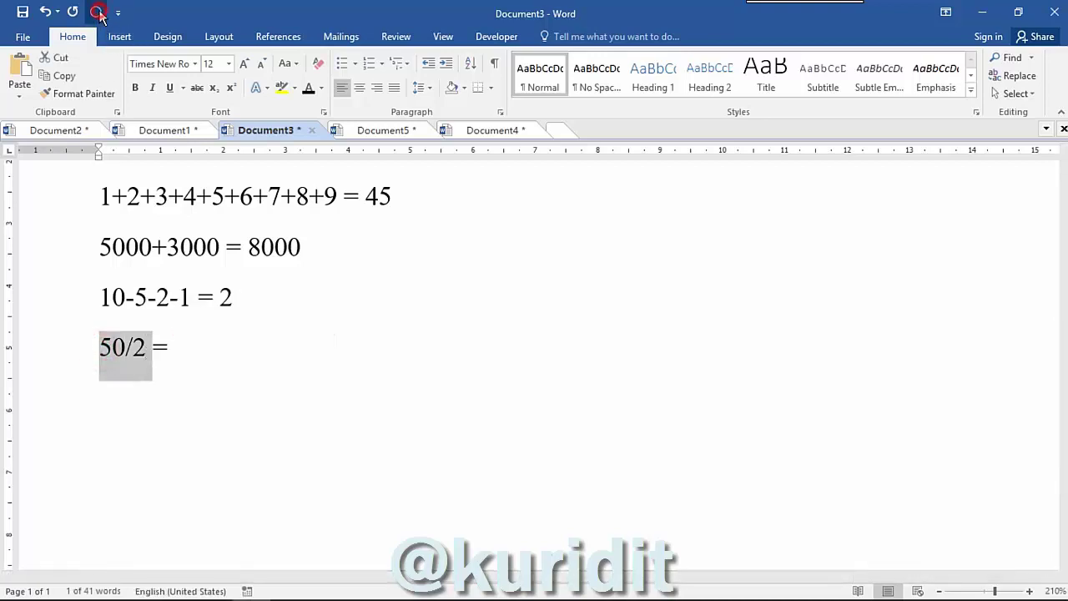
{"action": "left_click", "coordinate": [286, 350]}
{"action": "type", "text": "025"}
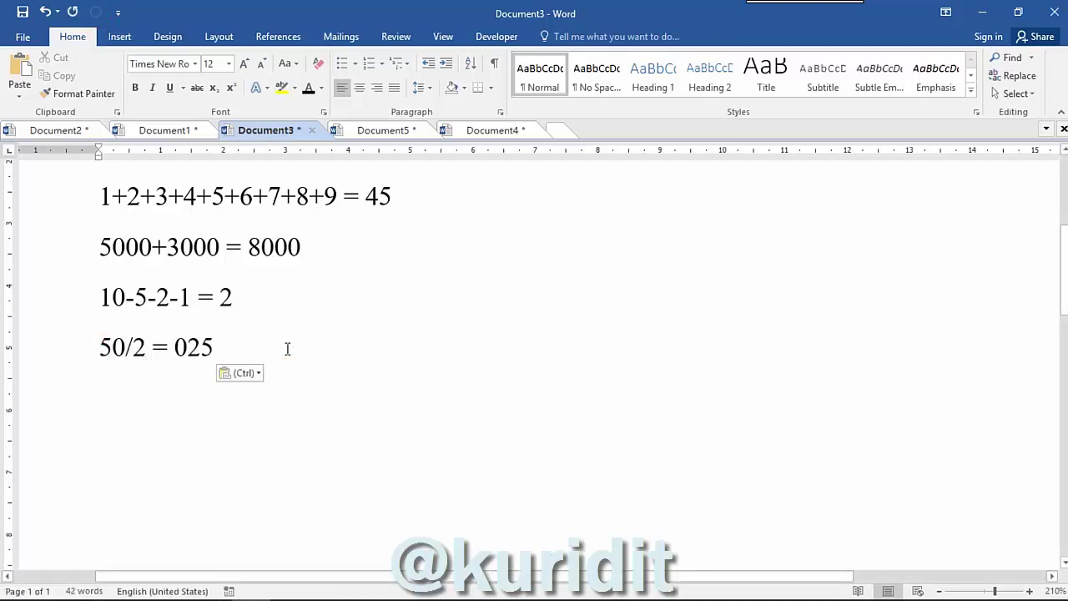
Delete the leading zero from the result pasted in the 50/2 line
{"action": "left_click", "coordinate": [200, 347]}
{"action": "left_click", "coordinate": [185, 346]}
{"action": "key", "text": "BackSpace"}
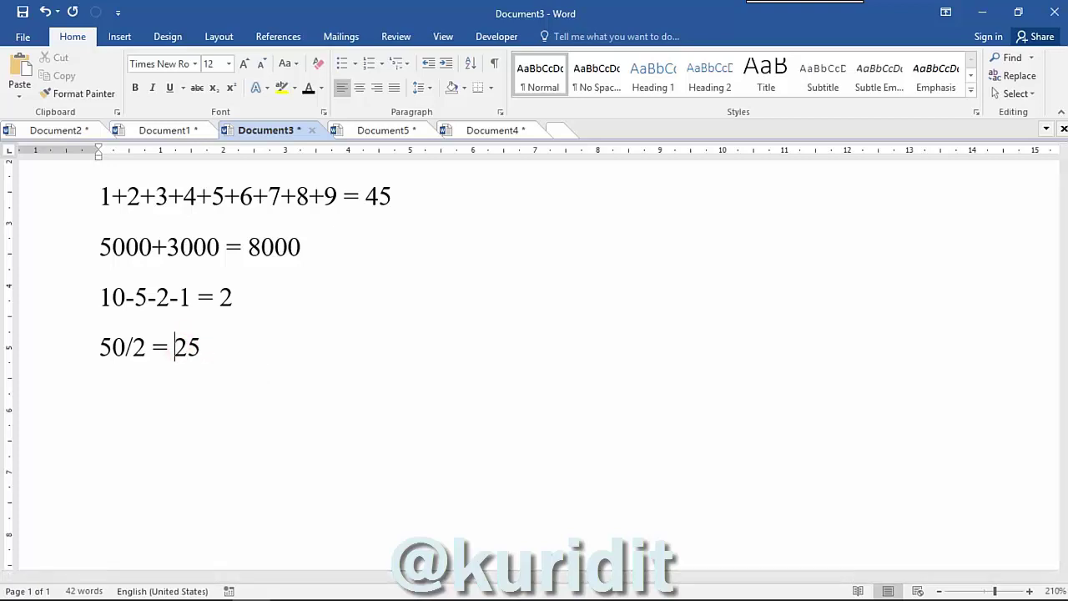
Set the font color of the hidden 15*4000 = line below 50/2 to black
{"action": "scroll", "coordinate": [211, 345], "scroll_direction": "down", "scroll_amount": 2}
{"action": "left_click", "coordinate": [36, 327]}
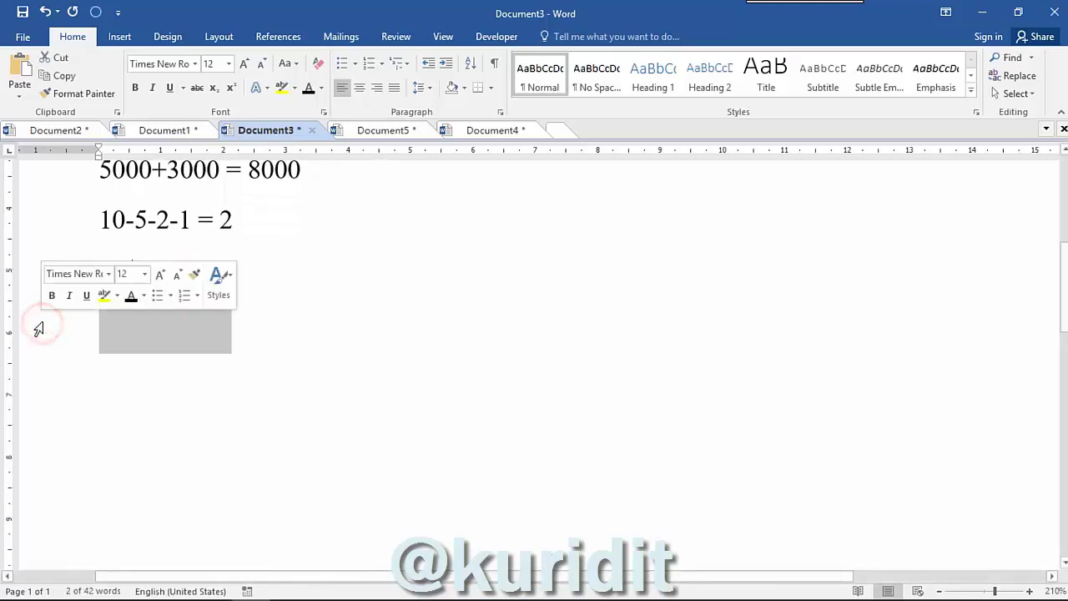
{"action": "left_click", "coordinate": [308, 88]}
{"action": "left_click", "coordinate": [336, 327]}
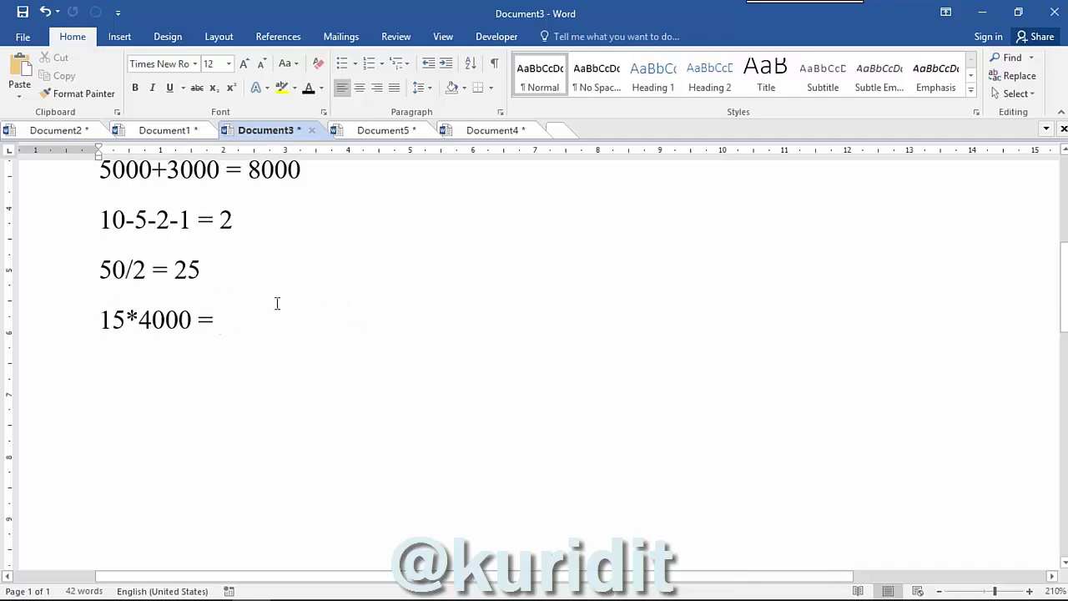
Calculate 15*4000 and paste the result after its equals sign
{"action": "left_click_drag", "start_coordinate": [95, 317], "coordinate": [167, 319]}
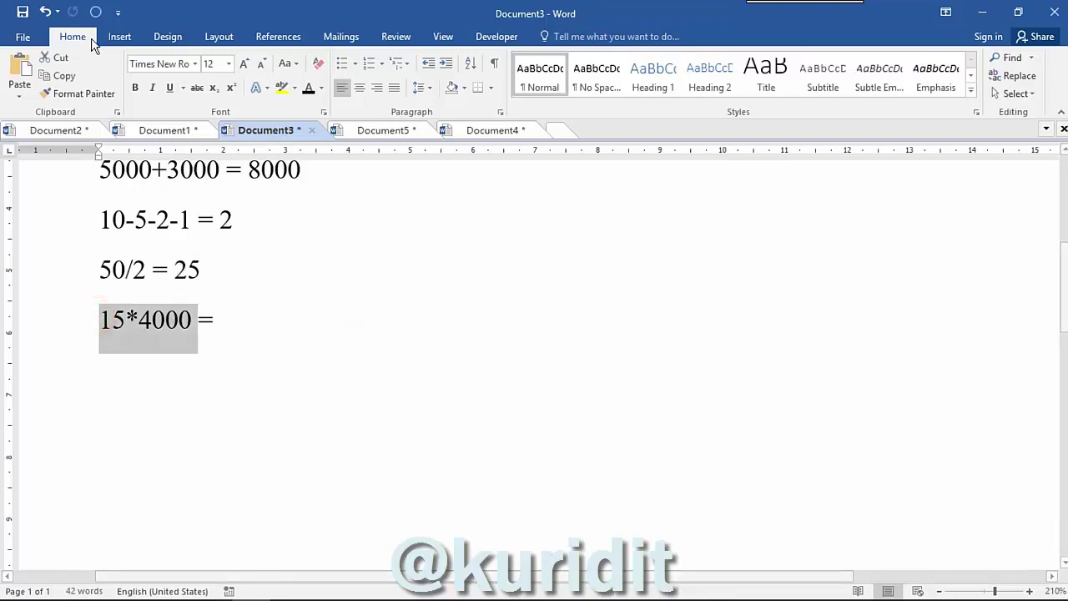
{"action": "left_click", "coordinate": [97, 15]}
{"action": "left_click", "coordinate": [310, 321]}
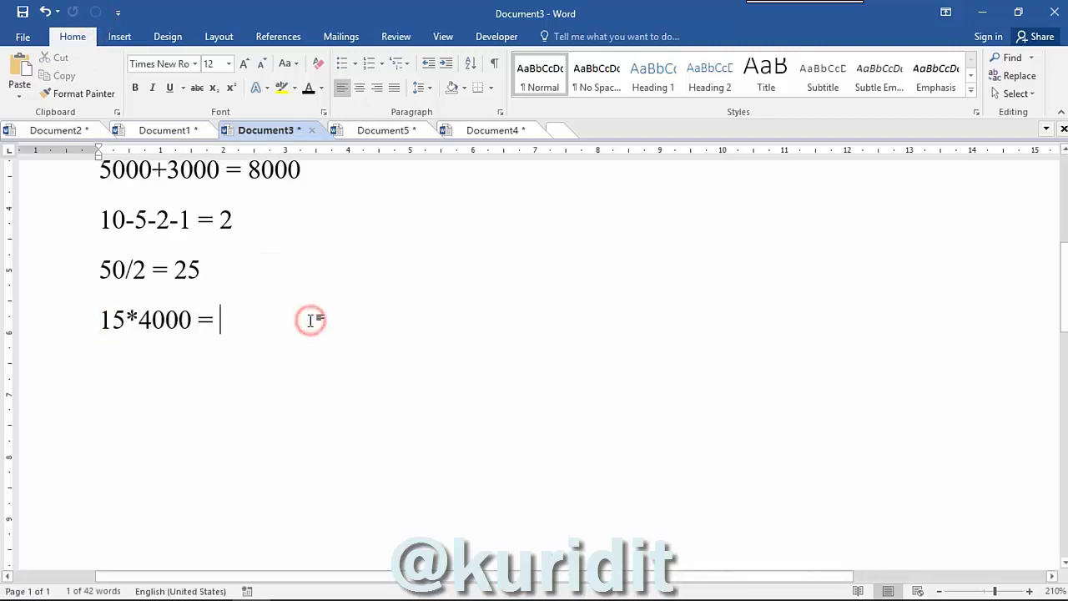
{"action": "type", "text": "60000"}
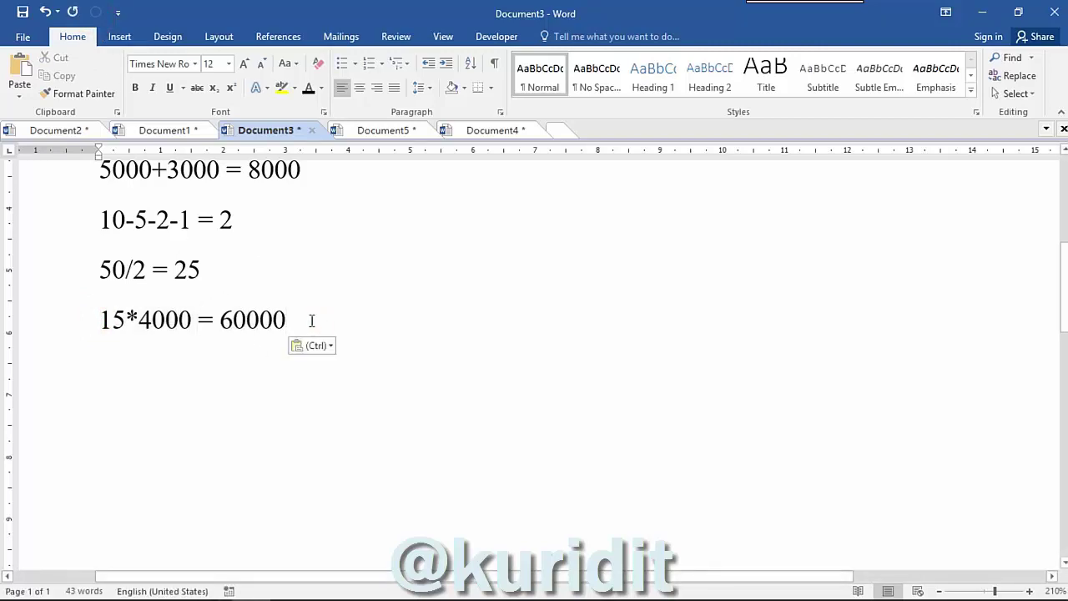
Set the font color of the hidden 2,5*10 = line below 15*4000 to black
{"action": "left_click", "coordinate": [31, 368]}
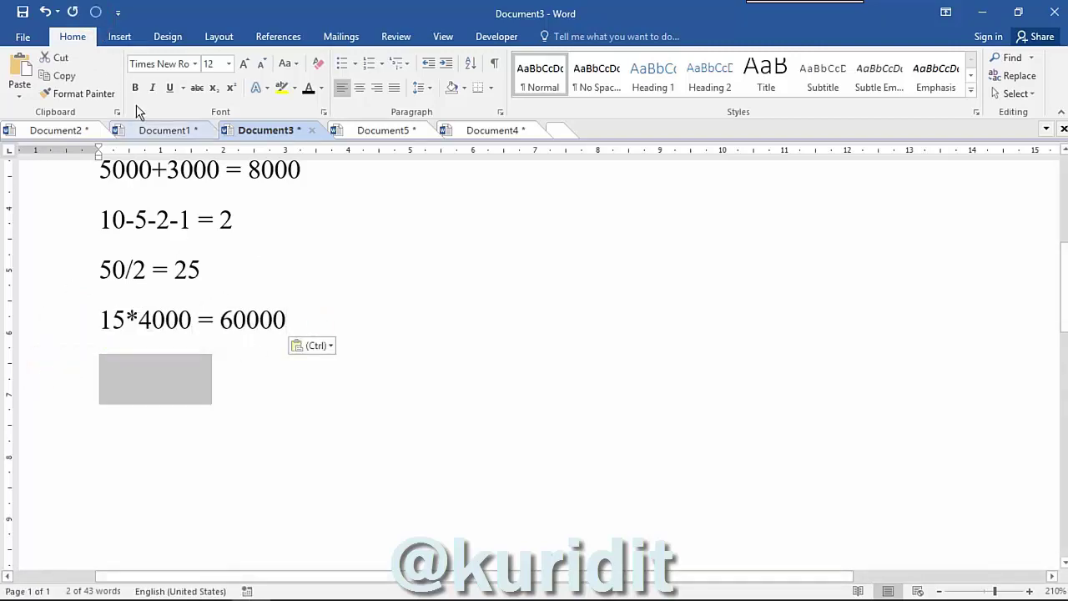
{"action": "left_click", "coordinate": [307, 88]}
{"action": "left_click", "coordinate": [430, 359]}
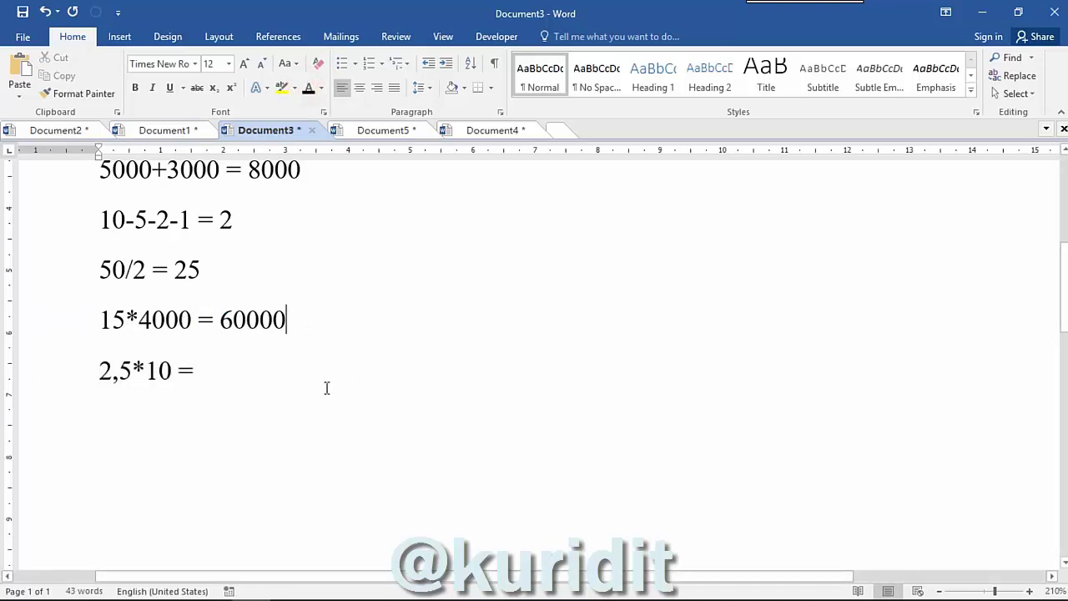
{"action": "left_click", "coordinate": [281, 362]}
Calculate 2,5*10 and paste the result after its equals sign
{"action": "left_click_drag", "start_coordinate": [98, 363], "coordinate": [166, 370]}
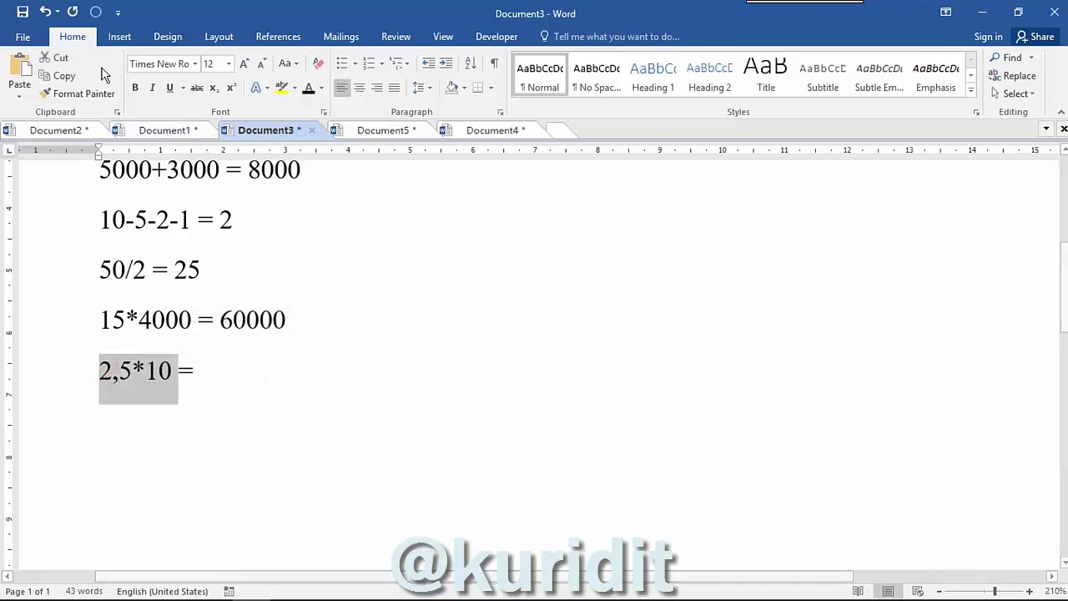
{"action": "left_click", "coordinate": [95, 11]}
{"action": "left_click", "coordinate": [257, 367]}
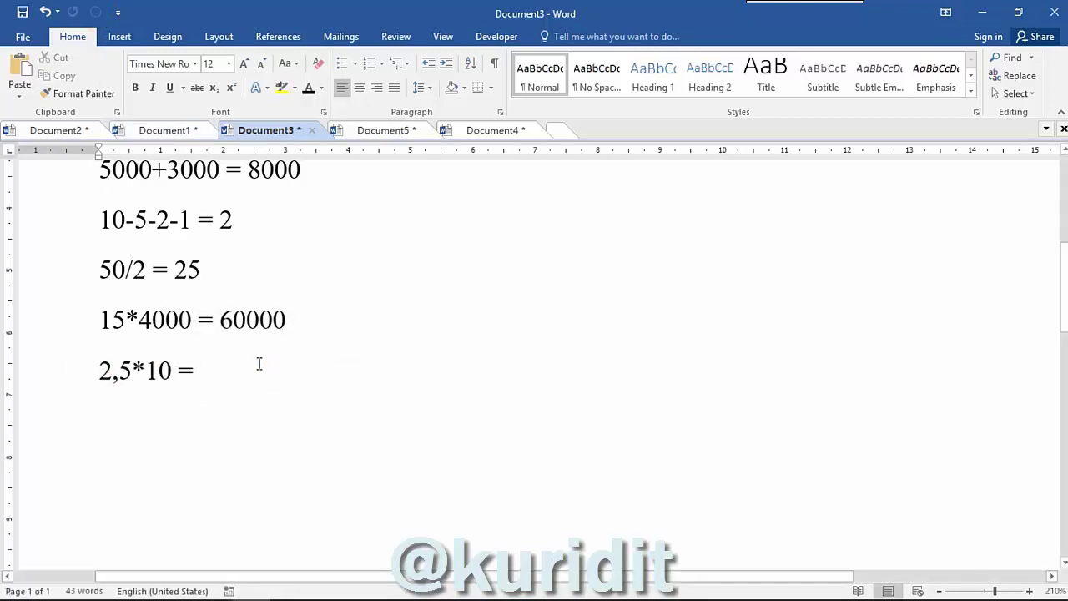
{"action": "type", "text": "52"}
Set the font color of the hidden 350000*10% = line below 2,5*10 to black
{"action": "left_click", "coordinate": [53, 412]}
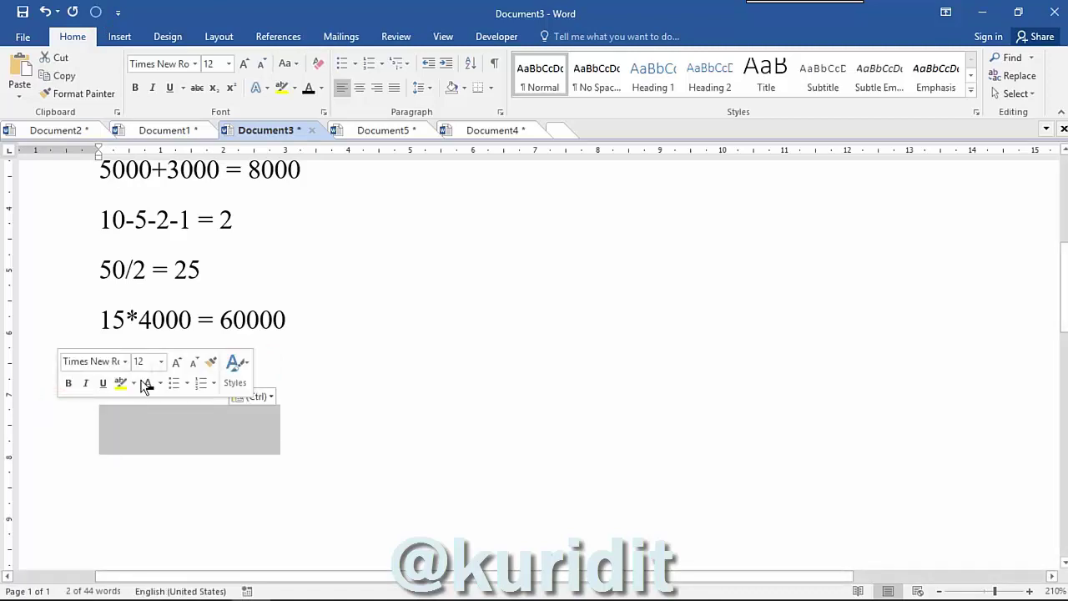
{"action": "left_click", "coordinate": [308, 88]}
{"action": "scroll", "coordinate": [342, 392], "scroll_direction": "down", "scroll_amount": 3}
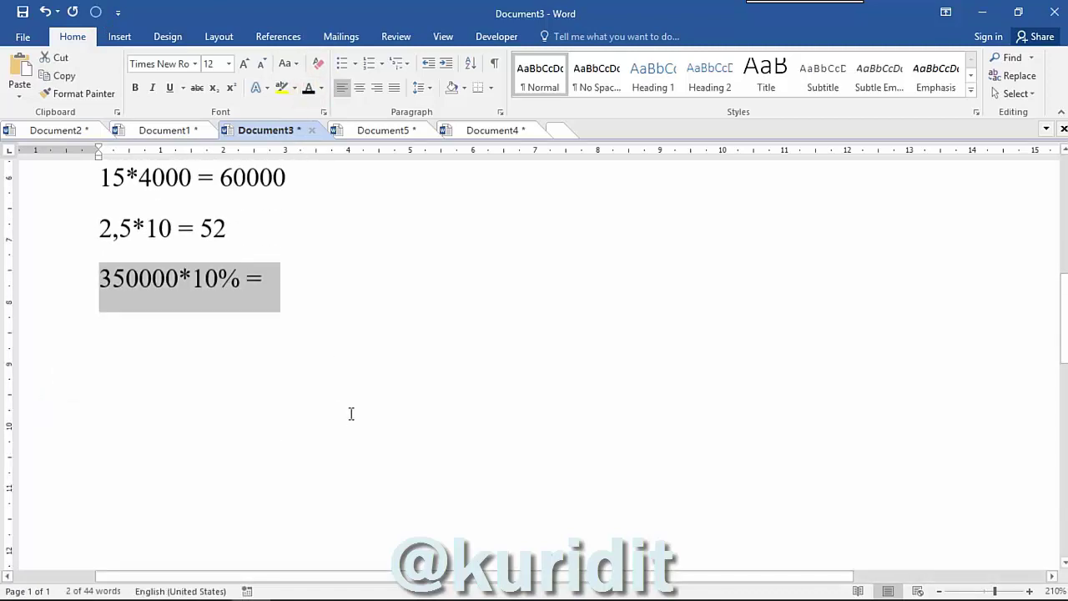
{"action": "left_click", "coordinate": [315, 269]}
{"action": "scroll", "coordinate": [328, 303], "scroll_direction": "up", "scroll_amount": 1}
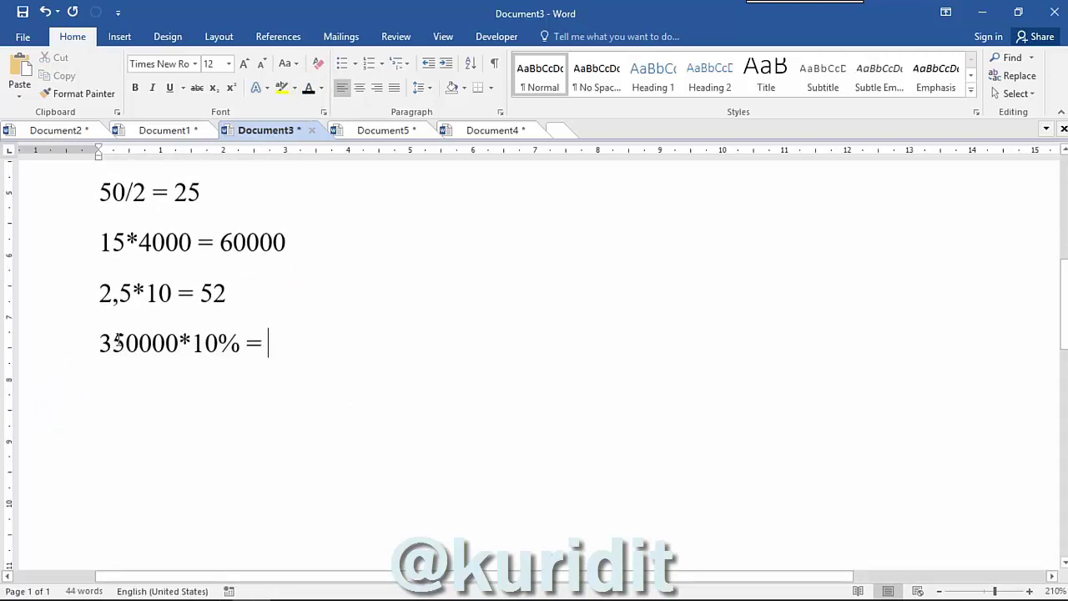
Calculate 350000*10% and paste the result after its equals sign
{"action": "left_click_drag", "start_coordinate": [100, 338], "coordinate": [246, 342]}
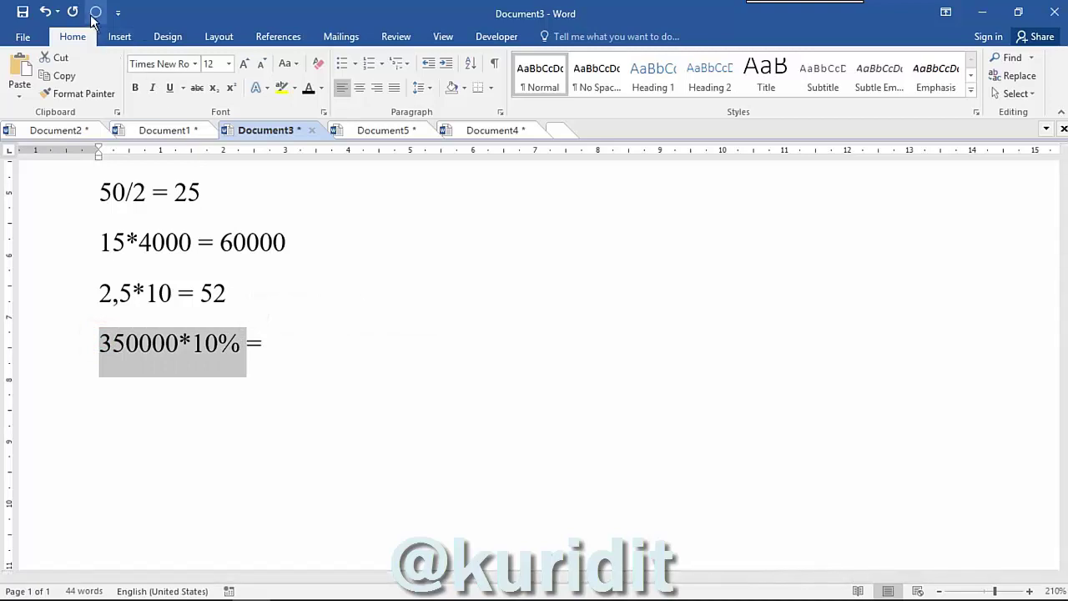
{"action": "left_click", "coordinate": [94, 13]}
{"action": "left_click", "coordinate": [337, 357]}
{"action": "type", "text": "35,000"}
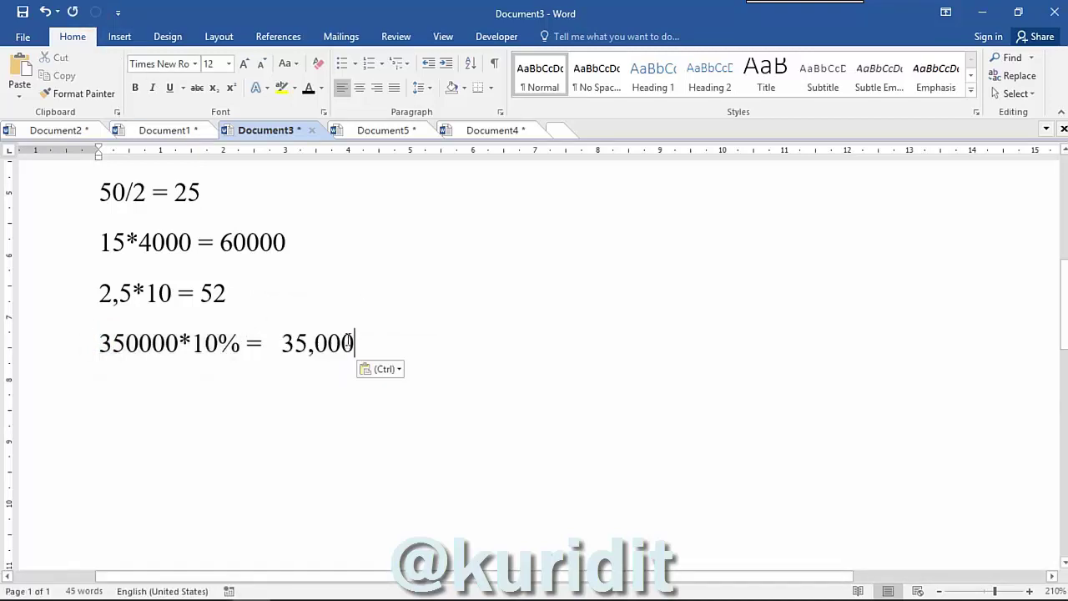
Set the font color of the hidden 200000*5% = line below 350000*10% to black
{"action": "left_click", "coordinate": [52, 393]}
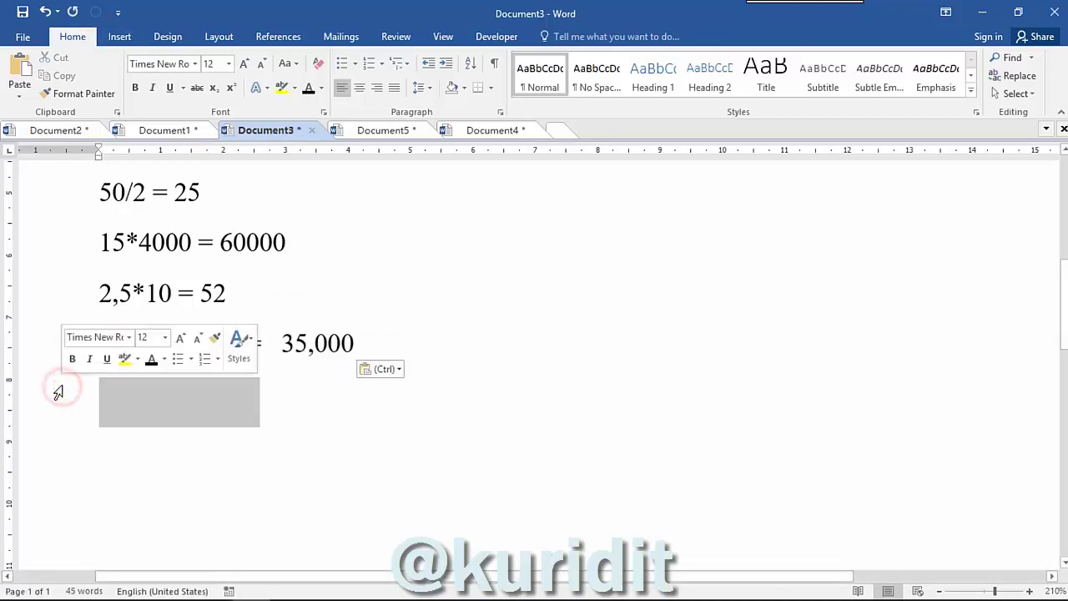
{"action": "left_click", "coordinate": [305, 89]}
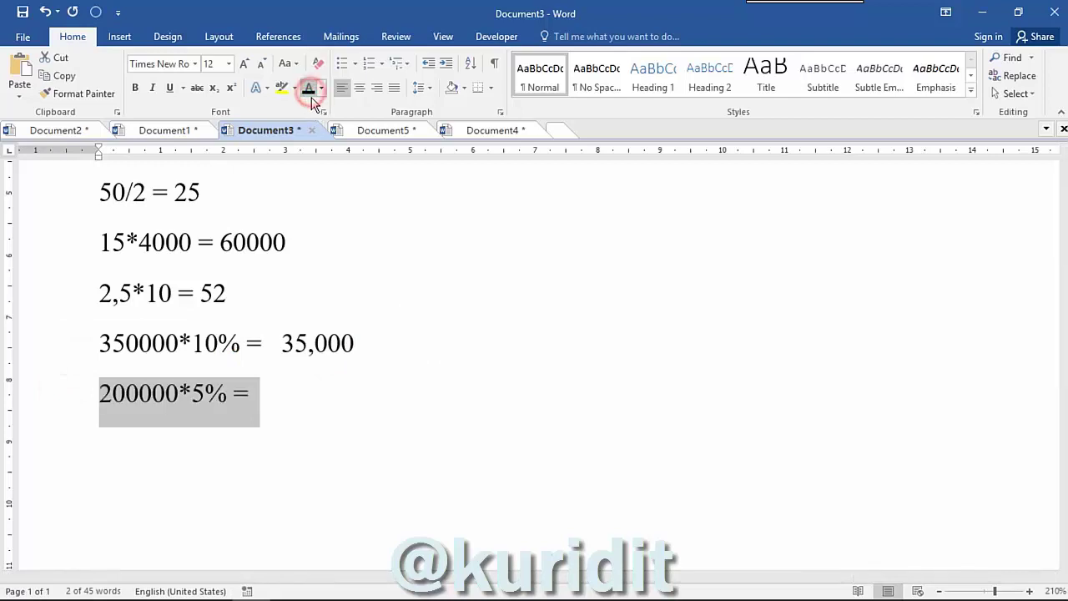
{"action": "left_click", "coordinate": [306, 421]}
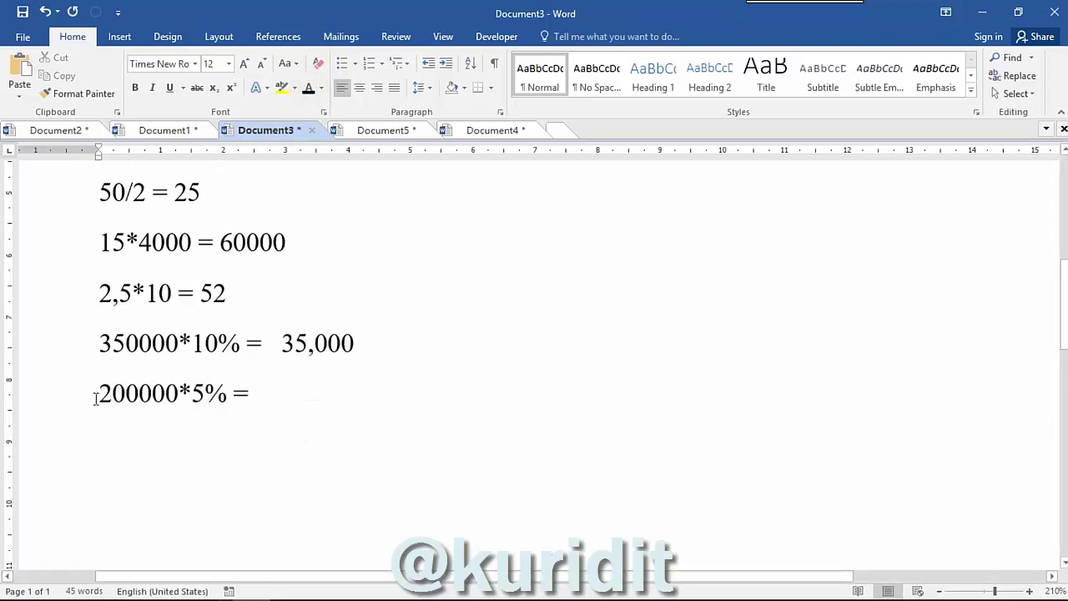
Calculate 200000*5% and paste the result after its equals sign
{"action": "left_click_drag", "start_coordinate": [100, 394], "coordinate": [237, 382]}
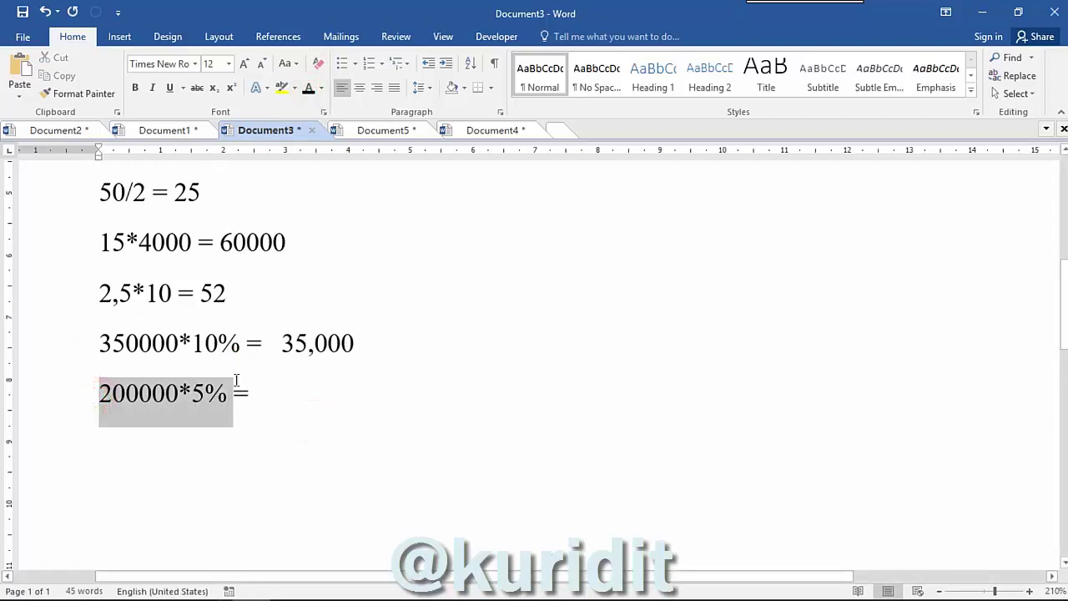
{"action": "left_click", "coordinate": [96, 12]}
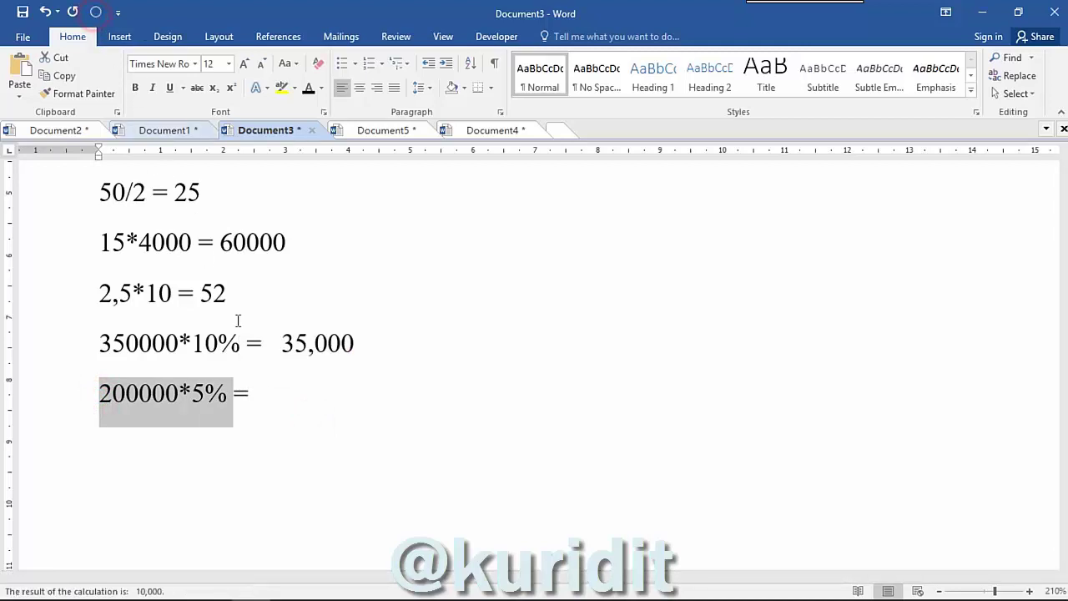
{"action": "left_click", "coordinate": [317, 396]}
{"action": "type", "text": "10,000"}
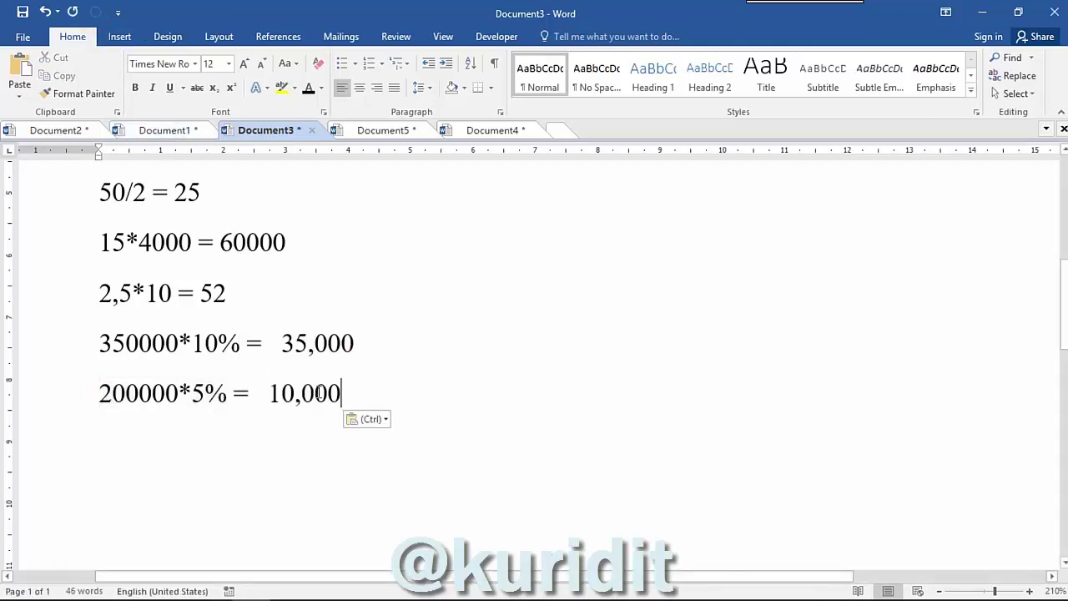
Set the font color of the hidden 2^3 = line below 200000*5% to black
{"action": "left_click", "coordinate": [57, 439]}
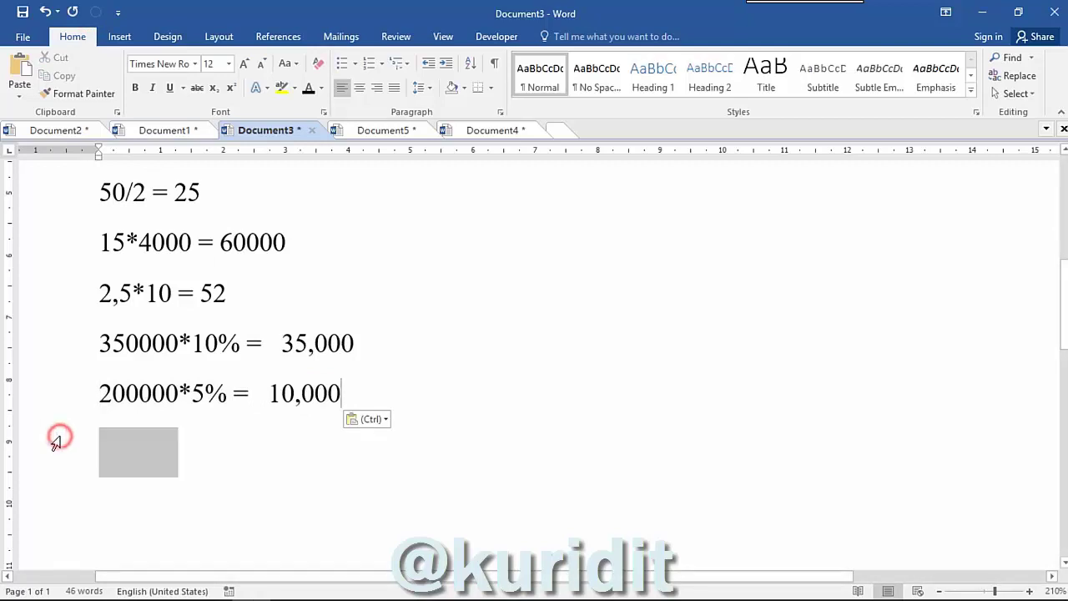
{"action": "left_click", "coordinate": [307, 90]}
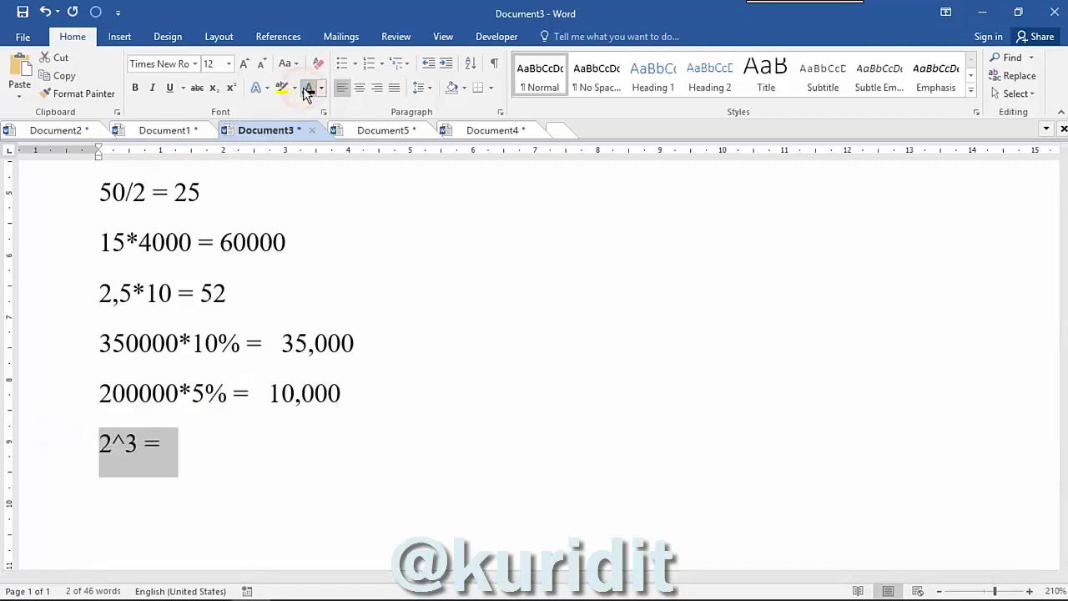
{"action": "left_click", "coordinate": [234, 445]}
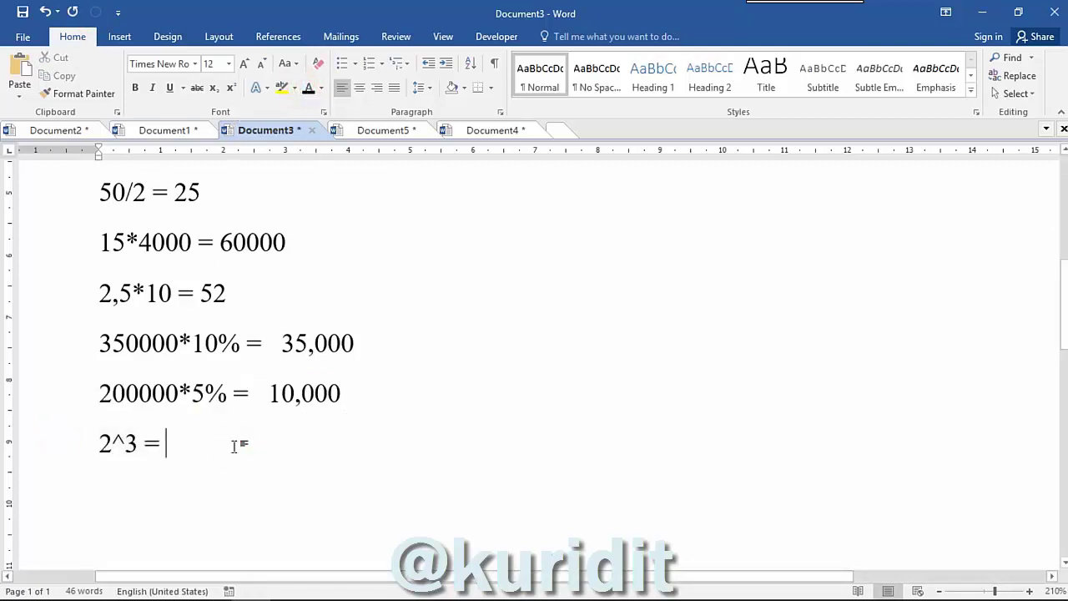
Calculate 2^3 and paste the result after its equals sign
{"action": "left_click_drag", "start_coordinate": [94, 439], "coordinate": [142, 465]}
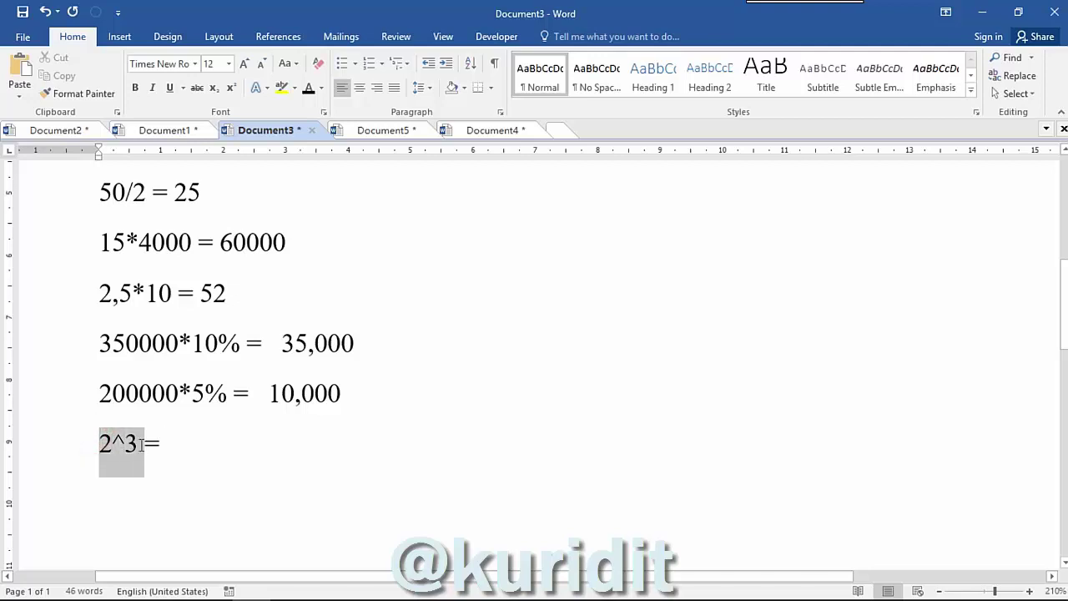
{"action": "left_click", "coordinate": [97, 13]}
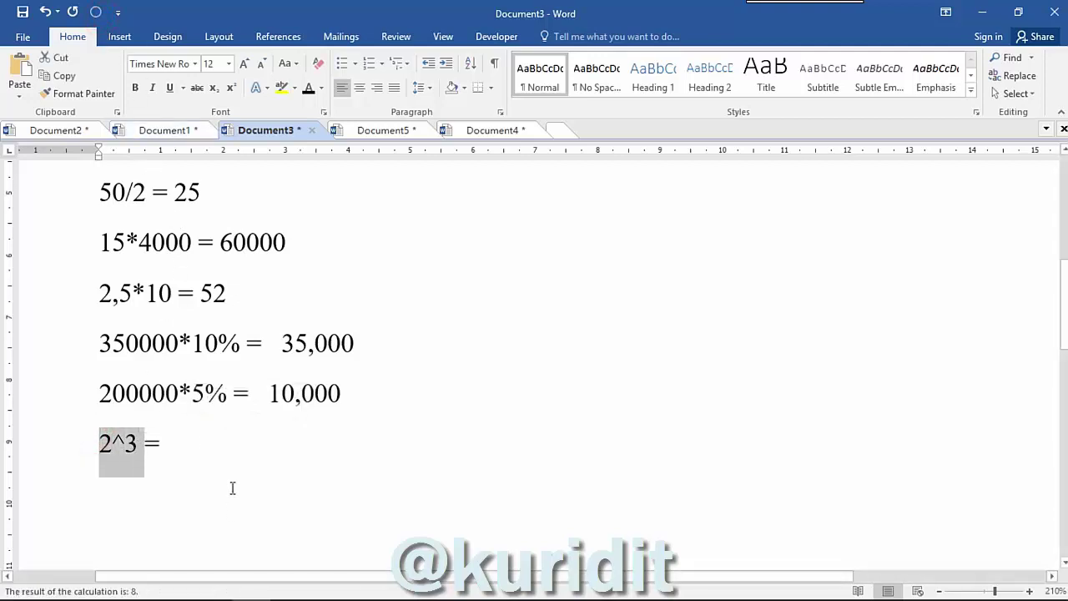
{"action": "left_click", "coordinate": [239, 442]}
{"action": "type", "text": "8"}
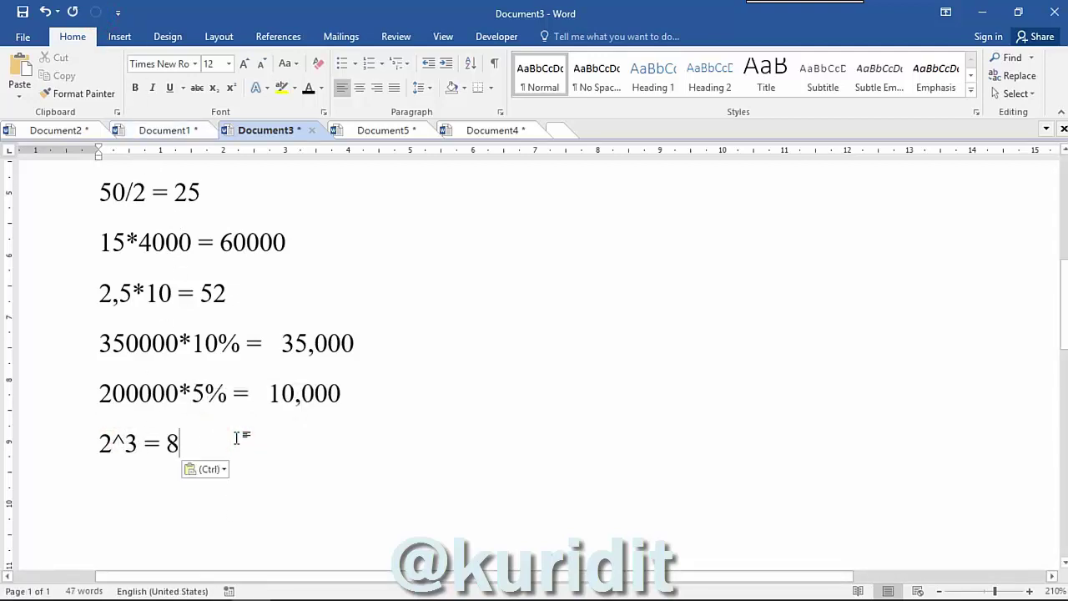
Set the font color of the hidden 8^4 = line below 2^3 to black
{"action": "left_click_drag", "start_coordinate": [24, 484], "coordinate": [67, 445]}
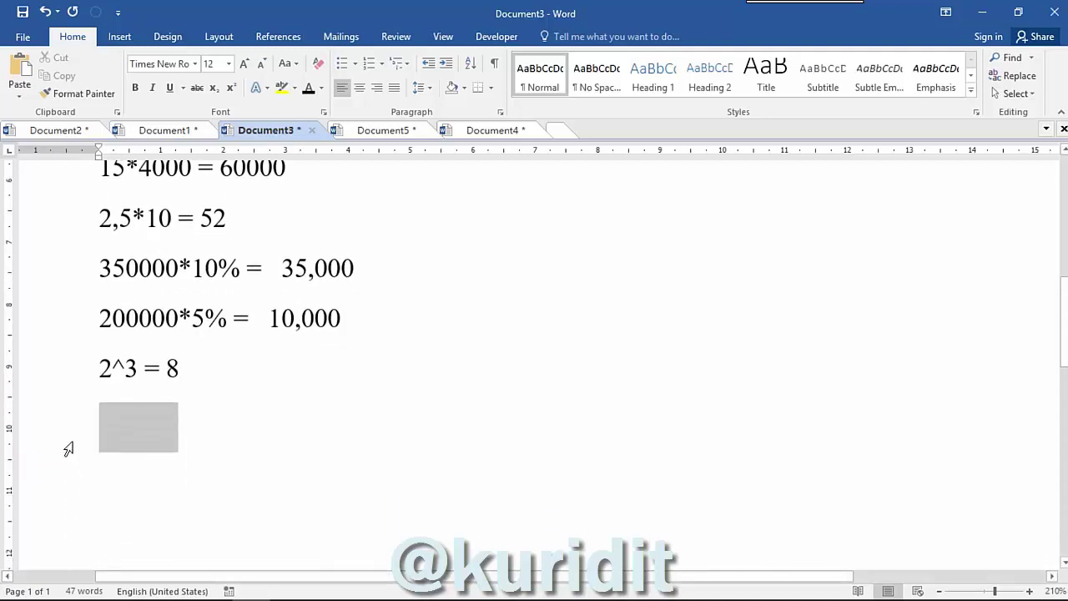
{"action": "left_click", "coordinate": [308, 88]}
{"action": "left_click", "coordinate": [154, 434]}
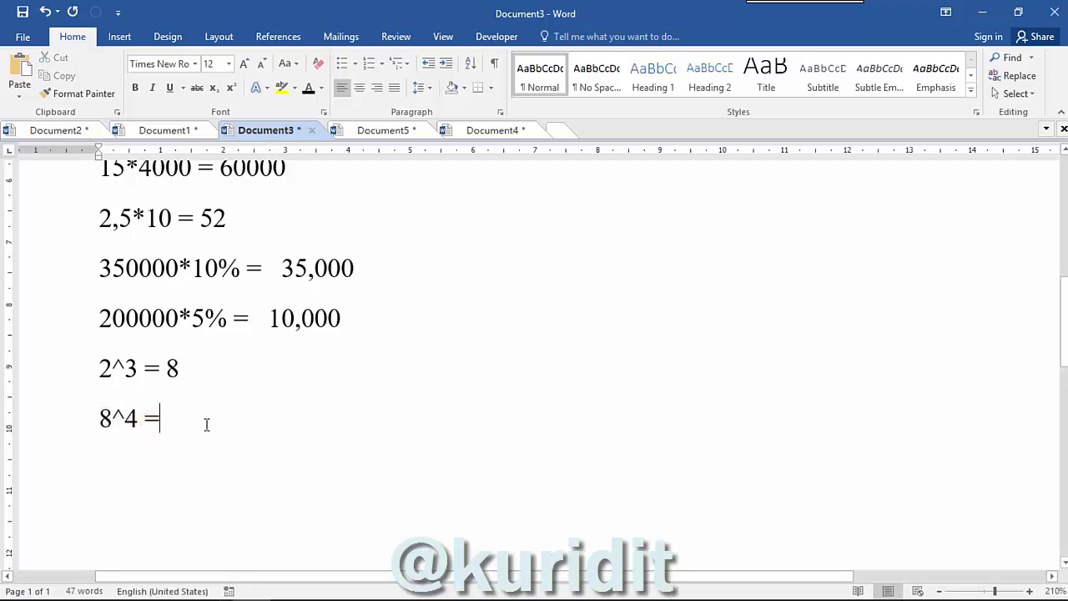
Calculate 8^4 and paste the result after its equals sign
{"action": "left_click_drag", "start_coordinate": [100, 418], "coordinate": [144, 421]}
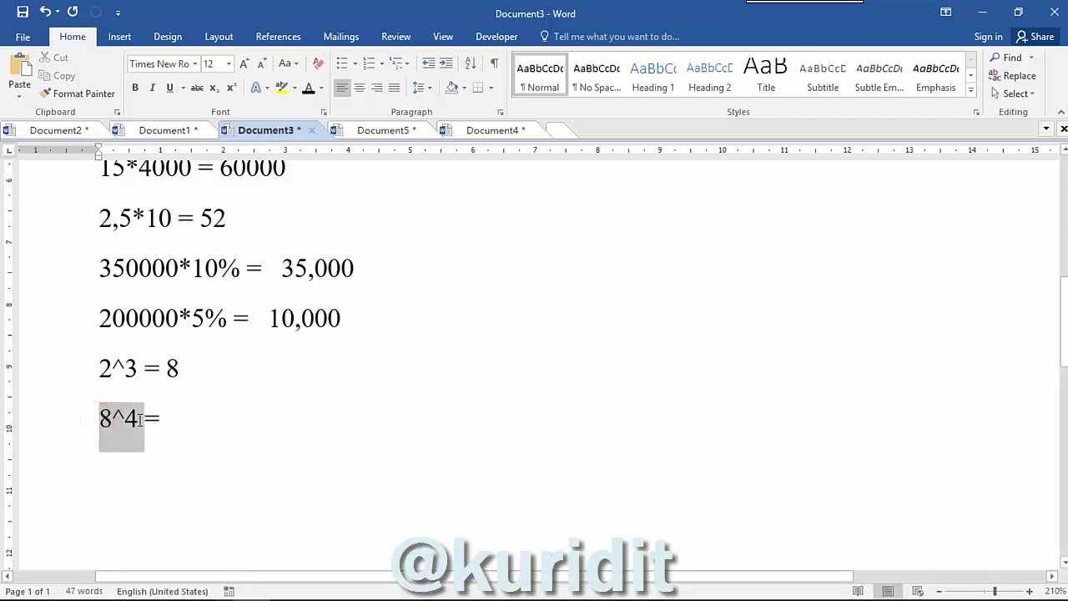
{"action": "left_click", "coordinate": [96, 12]}
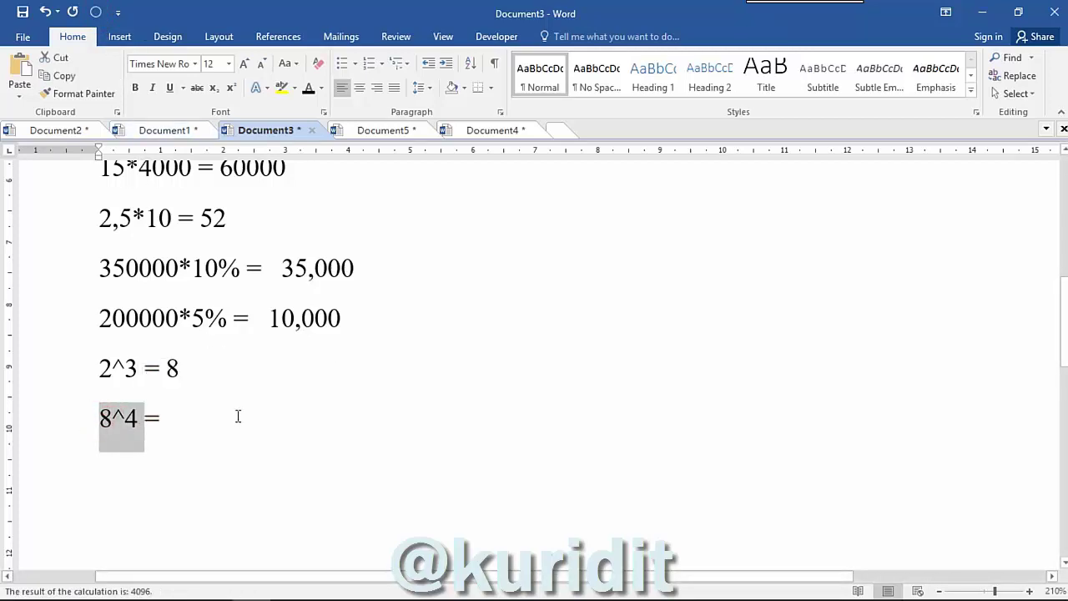
{"action": "left_click", "coordinate": [258, 439]}
{"action": "type", "text": "4096"}
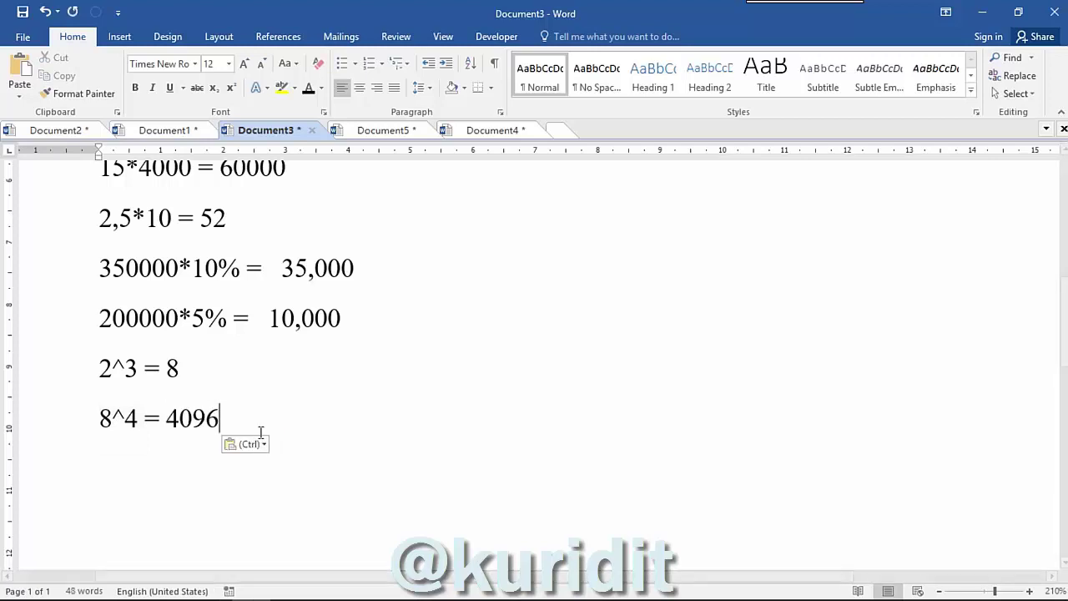
Insert several blank lines below the 8^4 calculation
{"action": "key", "text": "Return"}
{"action": "key", "text": "Return"}
{"action": "key", "text": "Return"}
{"action": "key", "text": "Return"}
{"action": "key", "text": "Return"}
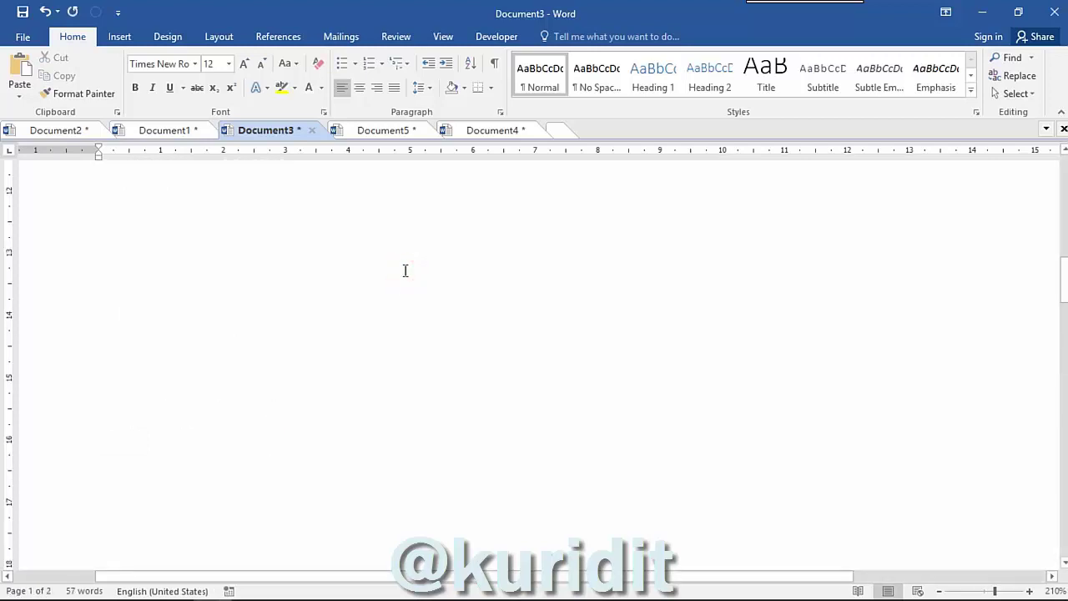
Set the font color of the four hidden number lines, from 25 to (50), to Automatic
{"action": "left_click_drag", "start_coordinate": [38, 306], "coordinate": [53, 468]}
{"action": "left_click", "coordinate": [321, 88]}
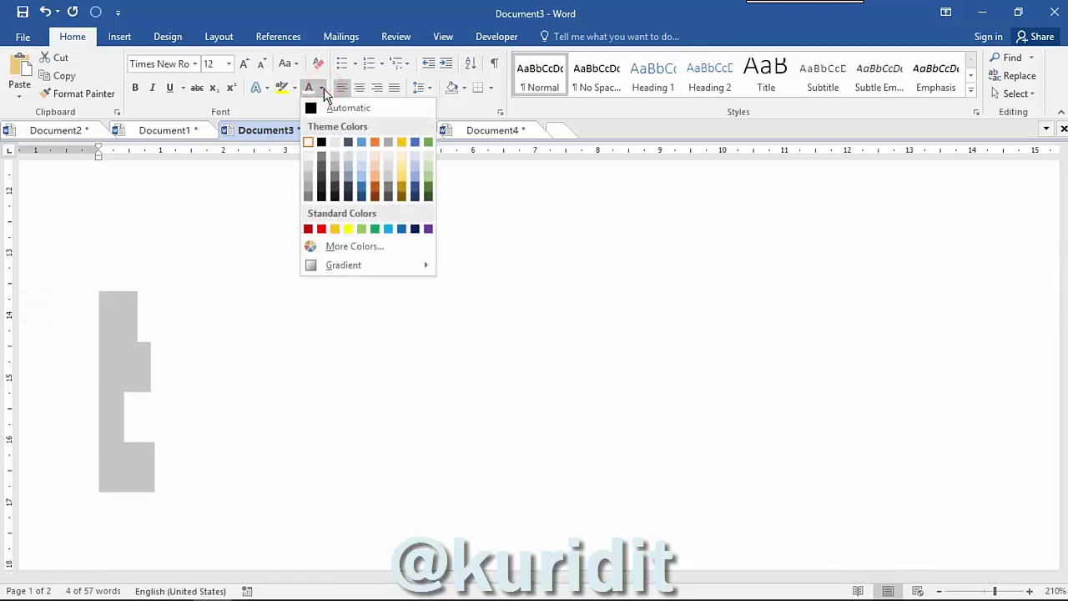
{"action": "left_click", "coordinate": [327, 105]}
{"action": "left_click", "coordinate": [339, 310]}
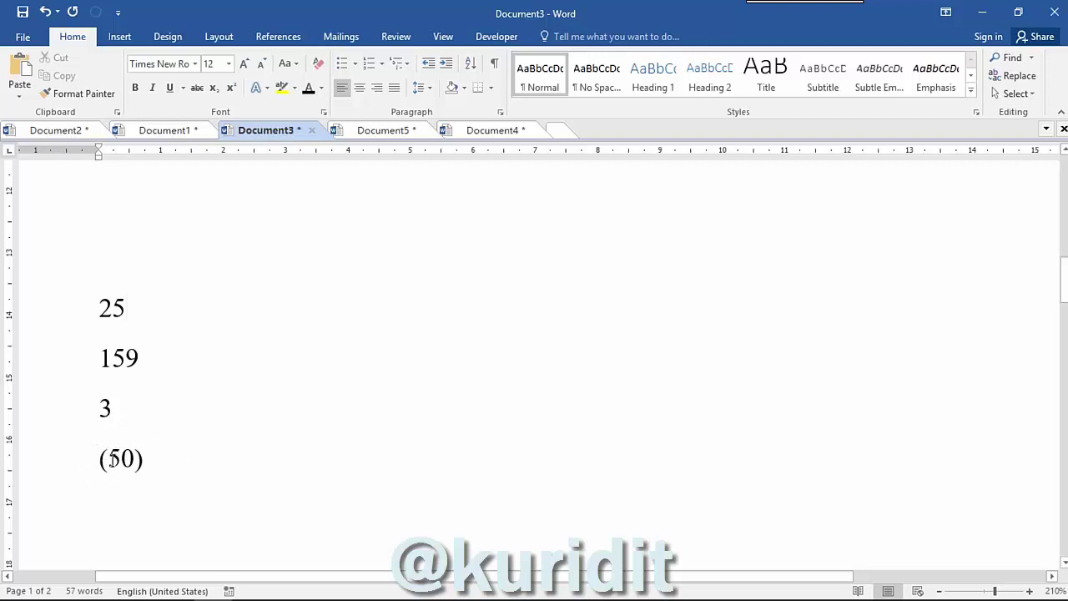
Calculate the stacked numbers 25, 159, 3 and (50) together and paste the result after (50)
{"action": "left_click_drag", "start_coordinate": [100, 305], "coordinate": [143, 463]}
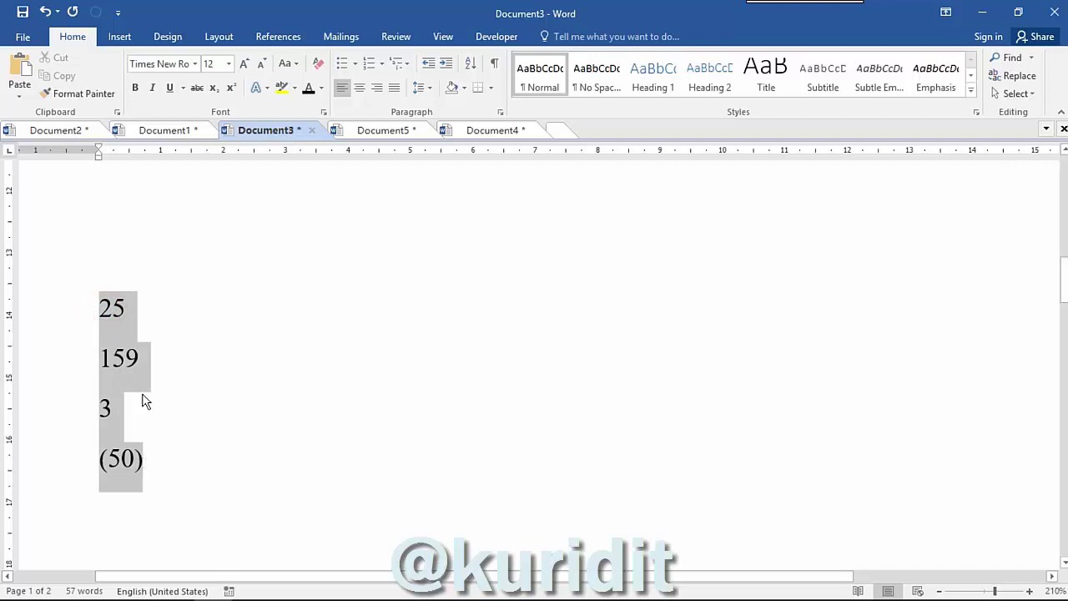
{"action": "left_click", "coordinate": [95, 12]}
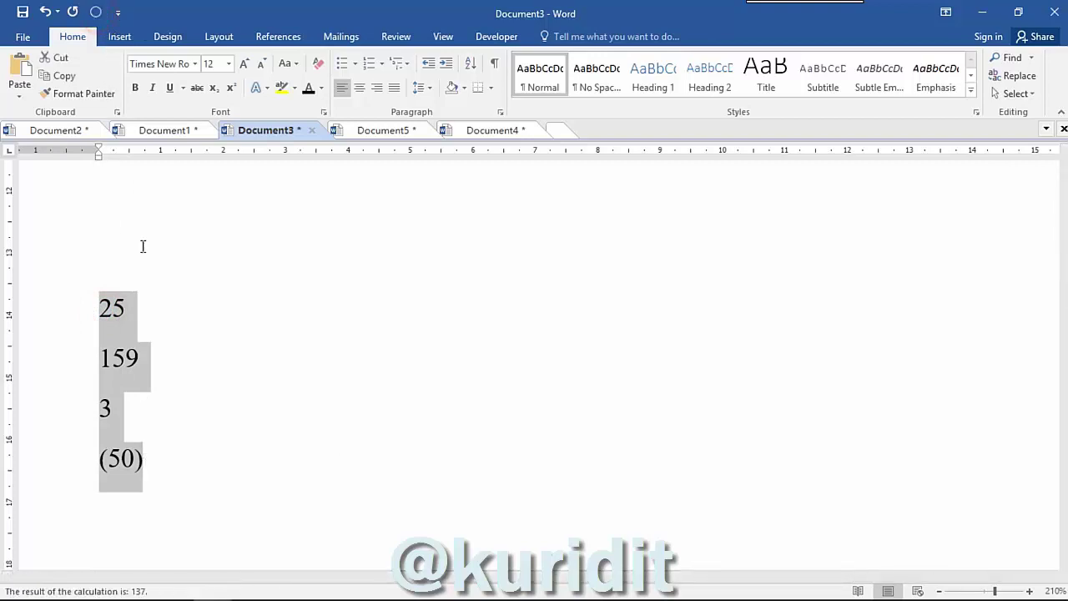
{"action": "left_click", "coordinate": [452, 469]}
{"action": "type", "text": "137"}
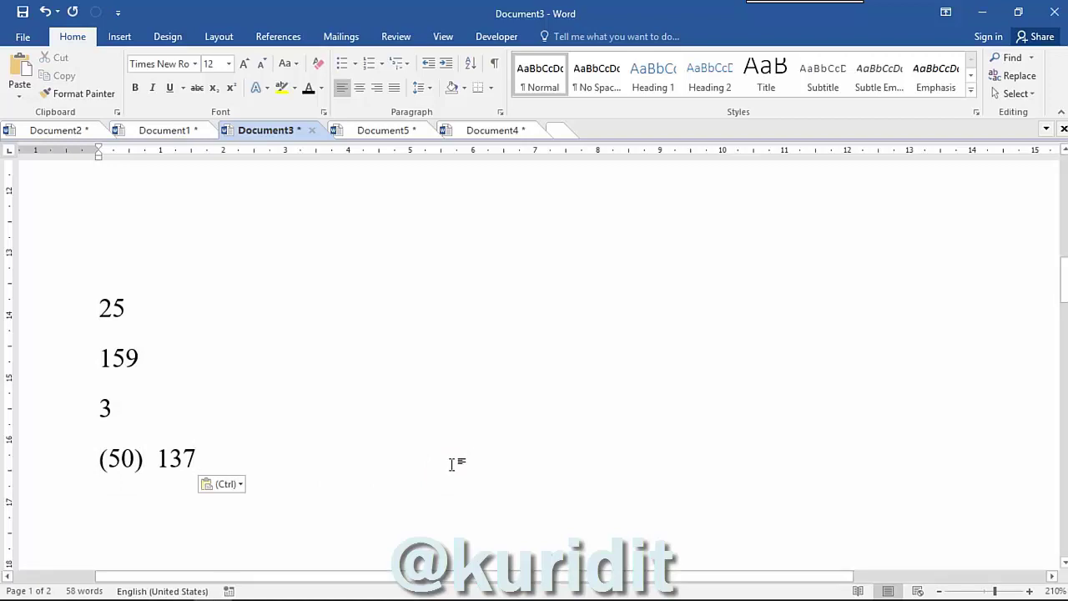
Set the font color of the hidden expression line below the stacked numbers to Automatic
{"action": "scroll", "coordinate": [451, 464], "scroll_direction": "down", "scroll_amount": 4}
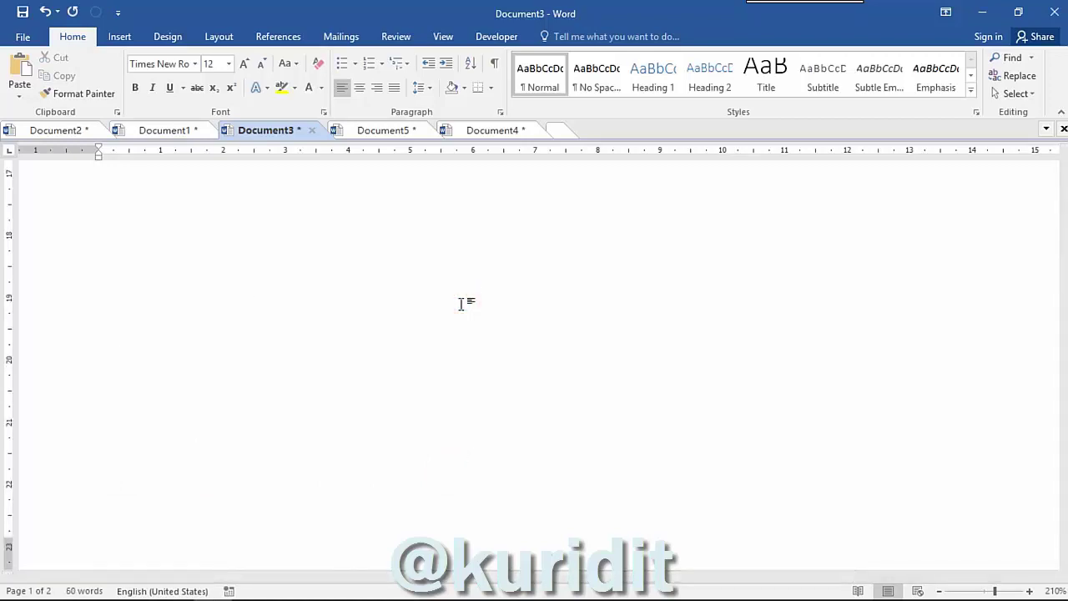
{"action": "left_click_drag", "start_coordinate": [34, 257], "coordinate": [69, 300]}
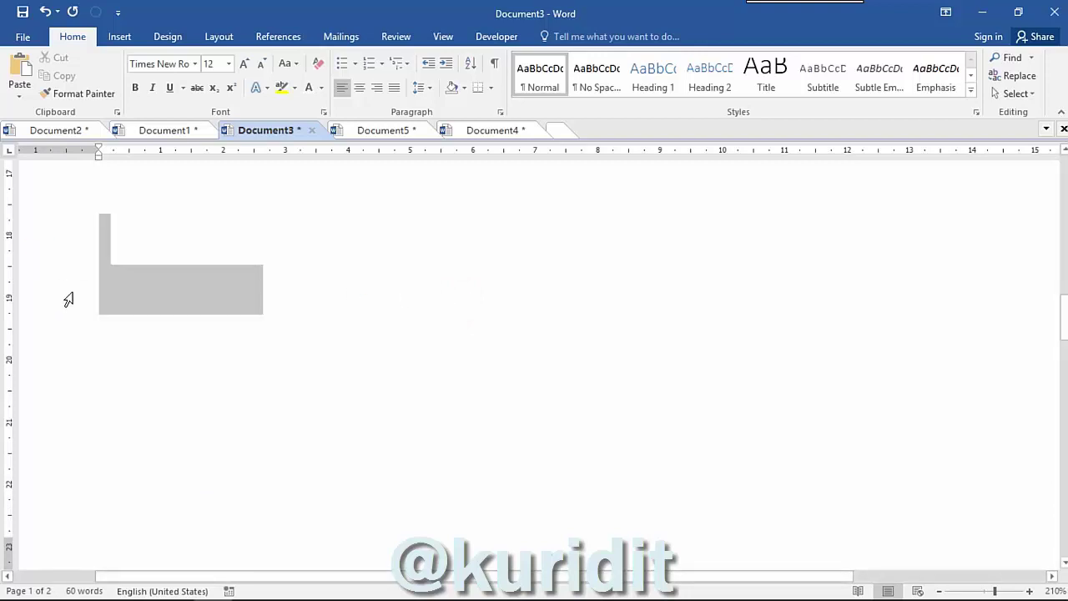
{"action": "left_click", "coordinate": [321, 89]}
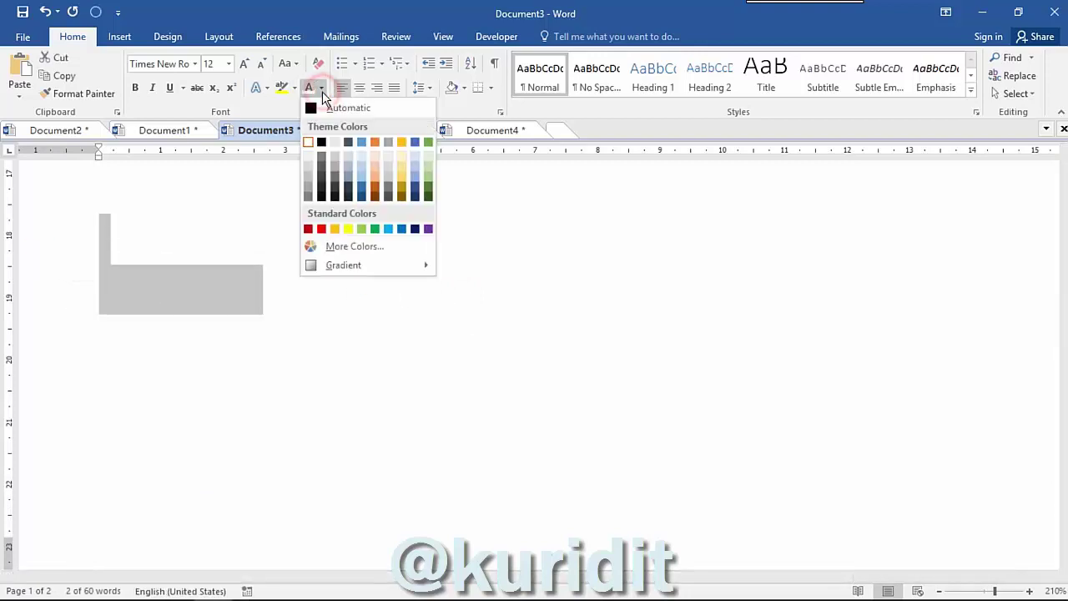
{"action": "left_click", "coordinate": [322, 108]}
{"action": "left_click", "coordinate": [416, 299]}
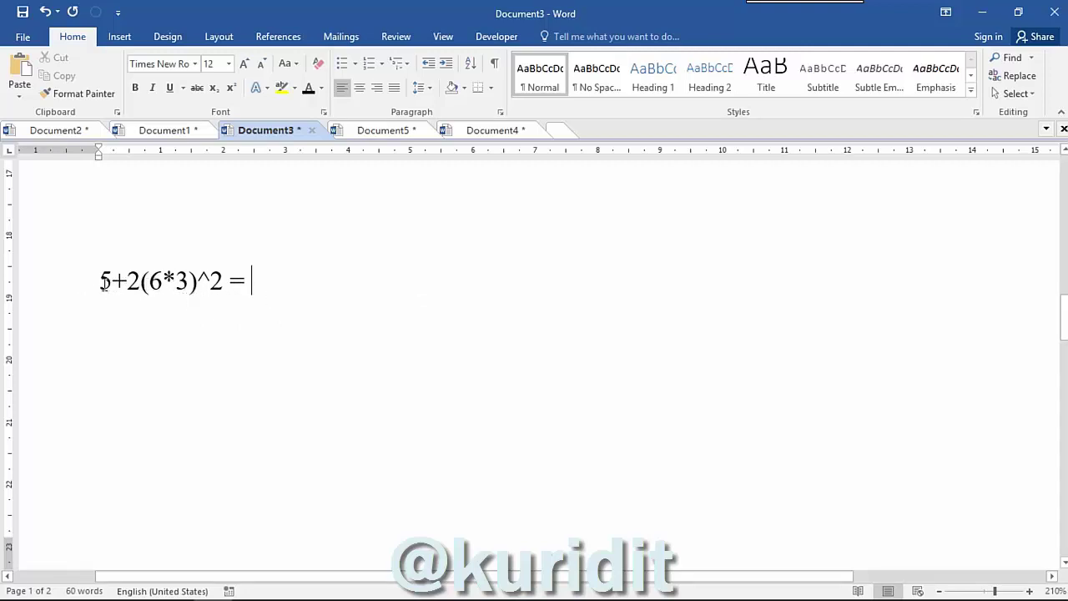
Calculate 5+2(6*3)^2 and paste the result after its equals sign
{"action": "left_click_drag", "start_coordinate": [100, 282], "coordinate": [222, 282]}
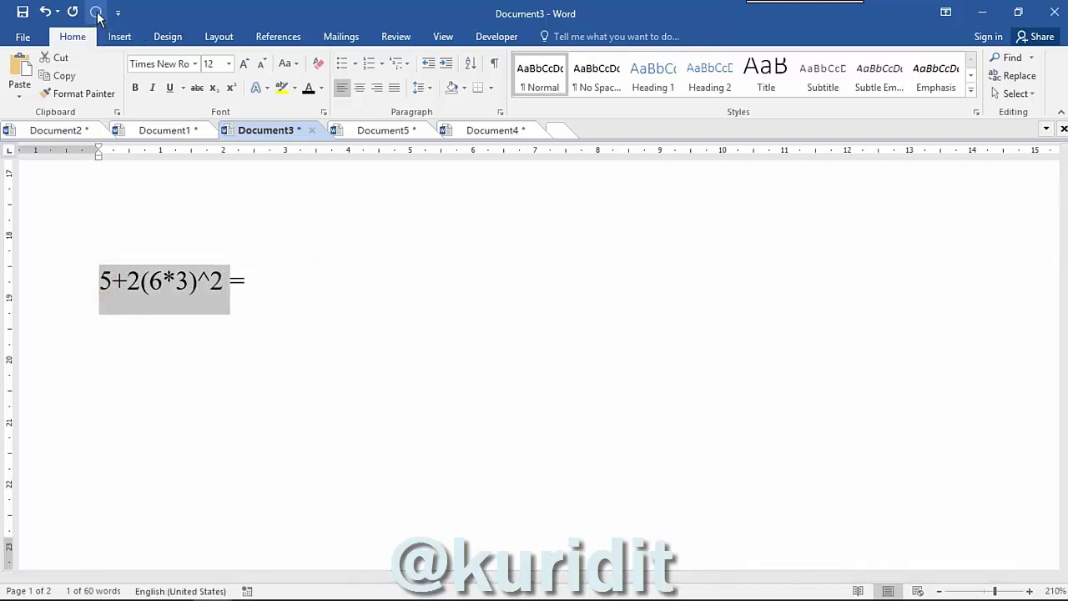
{"action": "left_click", "coordinate": [95, 11]}
{"action": "left_click", "coordinate": [309, 284]}
{"action": "type", "text": "331"}
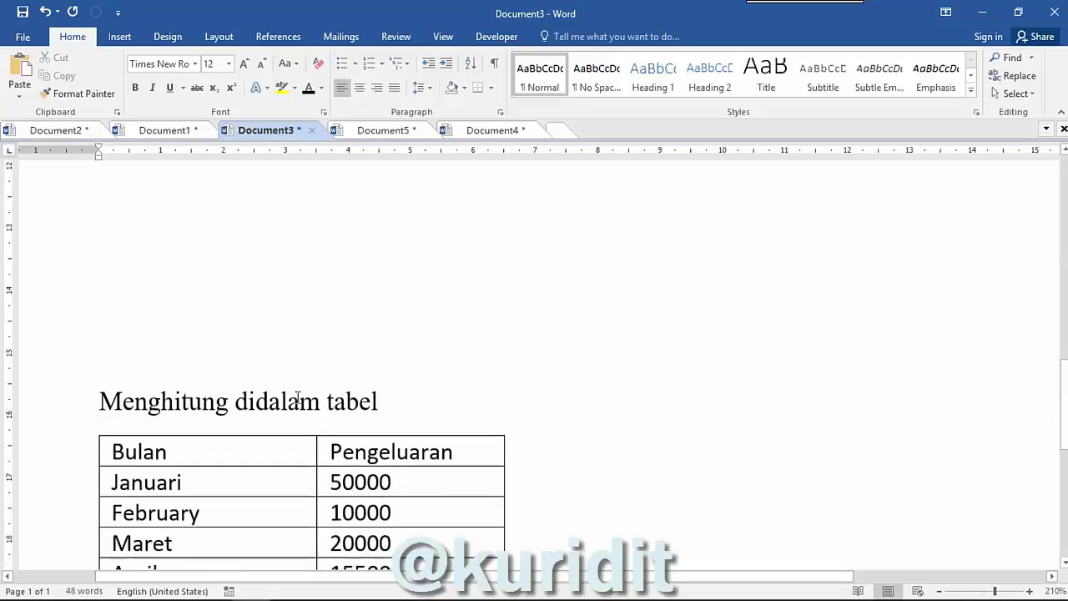
Extend the second column's header in the expense table to Pengeluaran Pulsa and widen that column so the header fits on one line
{"action": "scroll", "coordinate": [355, 406], "scroll_direction": "down", "scroll_amount": 3}
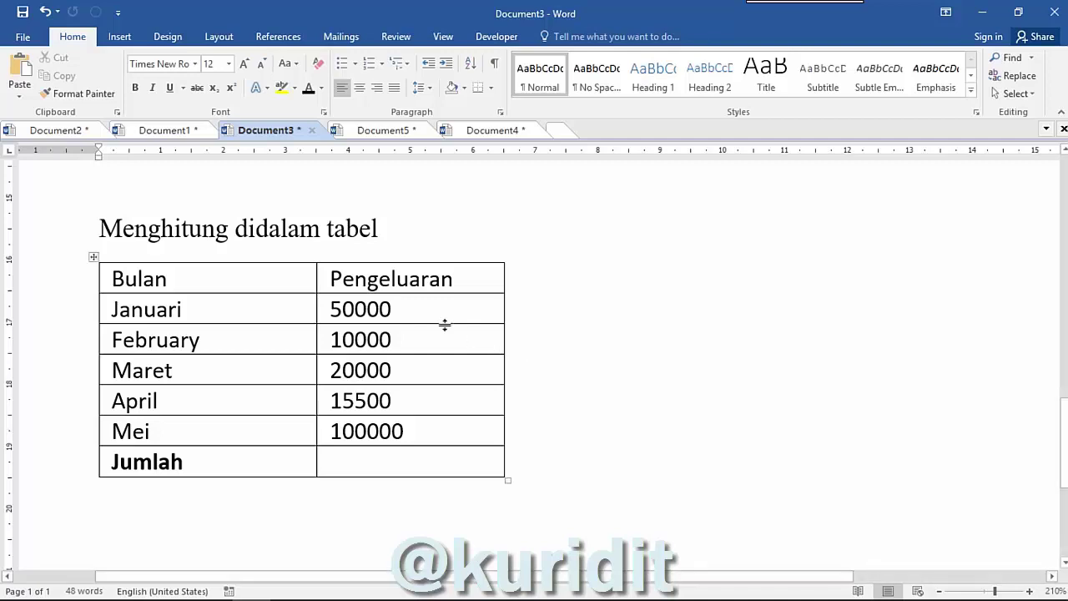
{"action": "left_click", "coordinate": [473, 268]}
{"action": "type", "text": "Pu"}
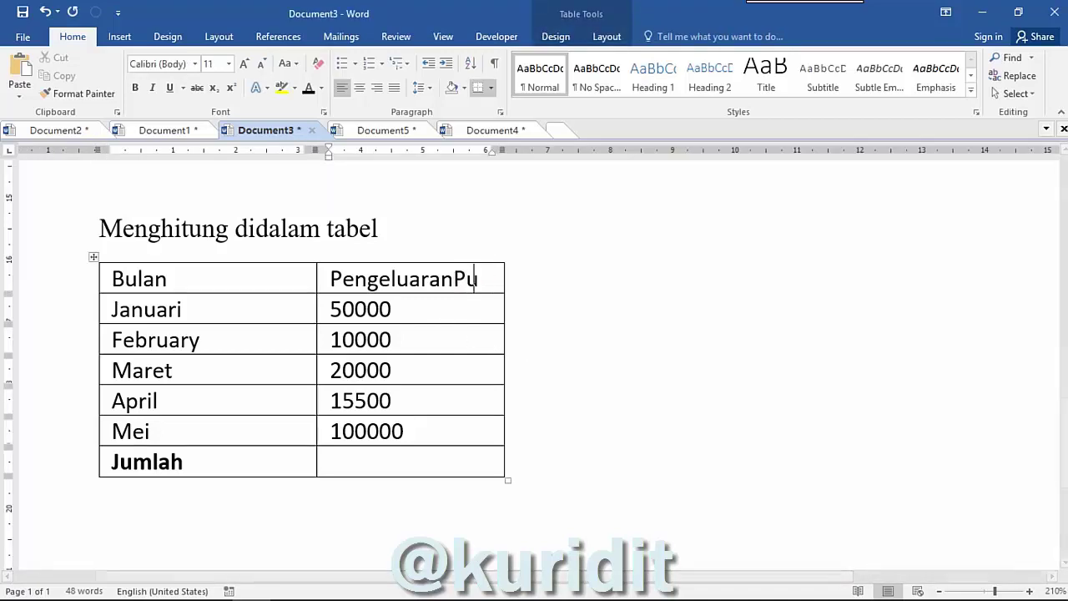
{"action": "type", "text": "sla"}
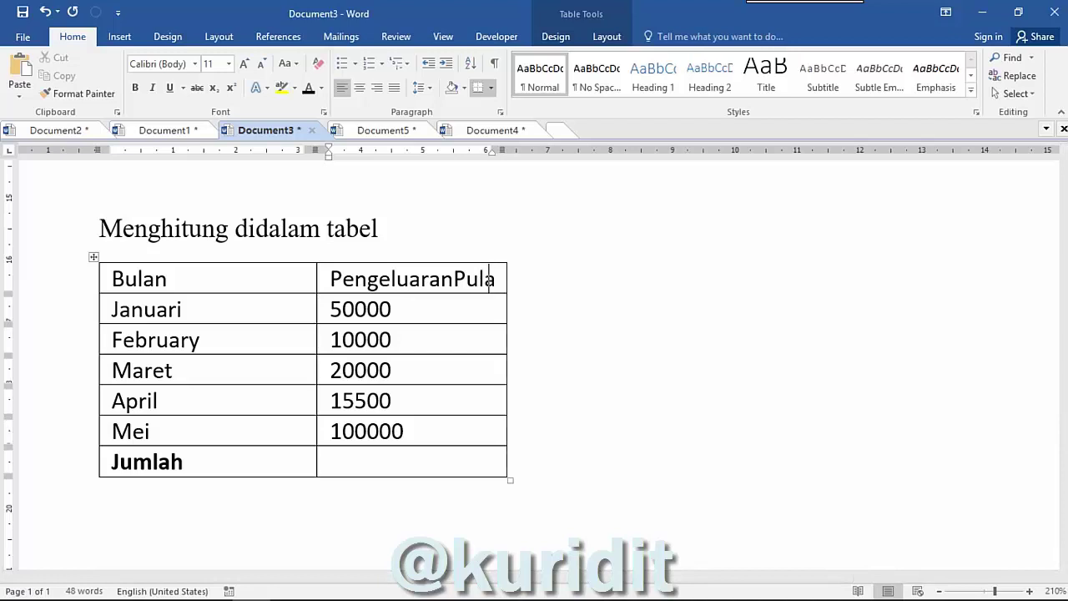
{"action": "key", "text": "BackSpace"}
{"action": "type", "text": "sa"}
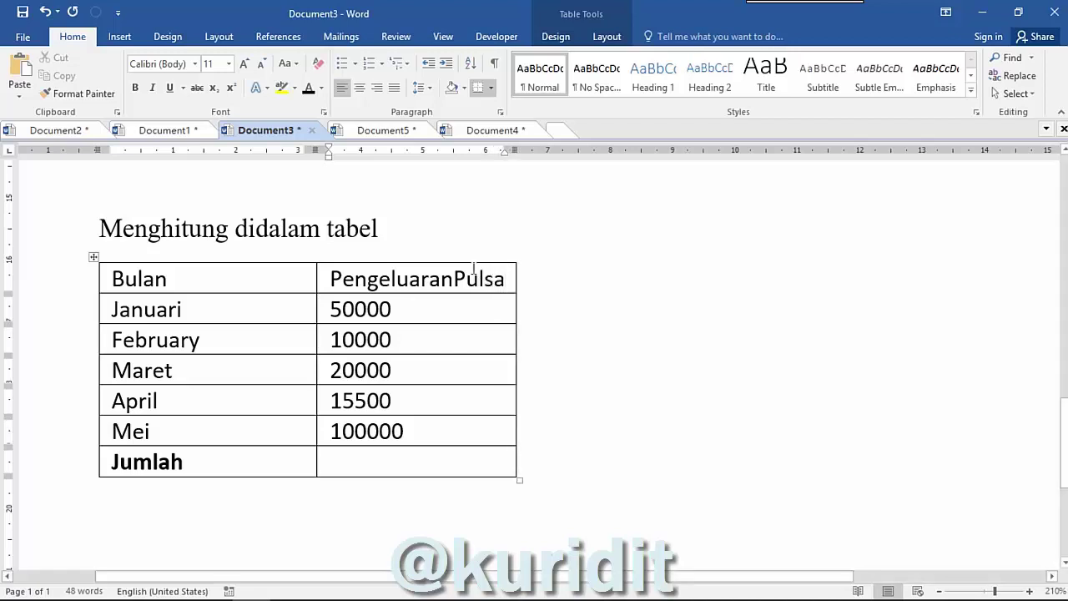
{"action": "left_click", "coordinate": [452, 280]}
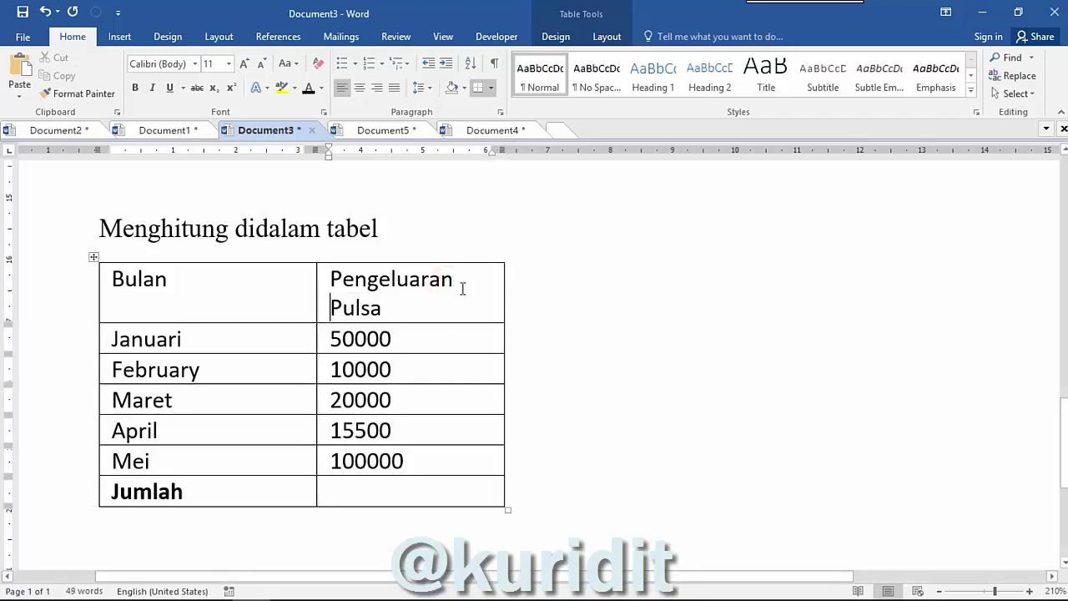
{"action": "left_click_drag", "start_coordinate": [501, 150], "coordinate": [519, 149]}
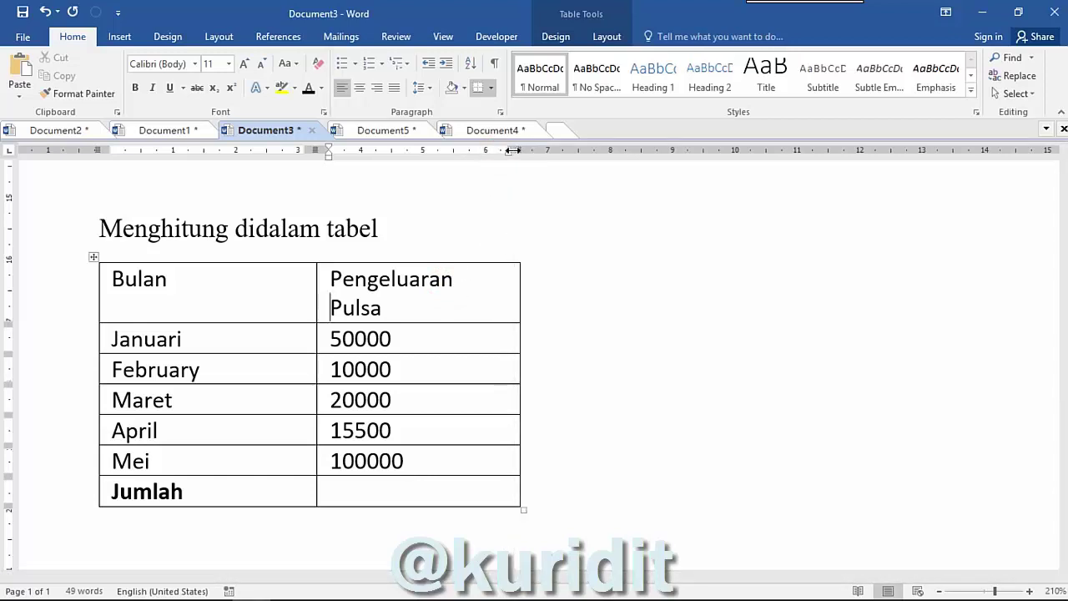
{"action": "left_click_drag", "start_coordinate": [509, 149], "coordinate": [589, 149]}
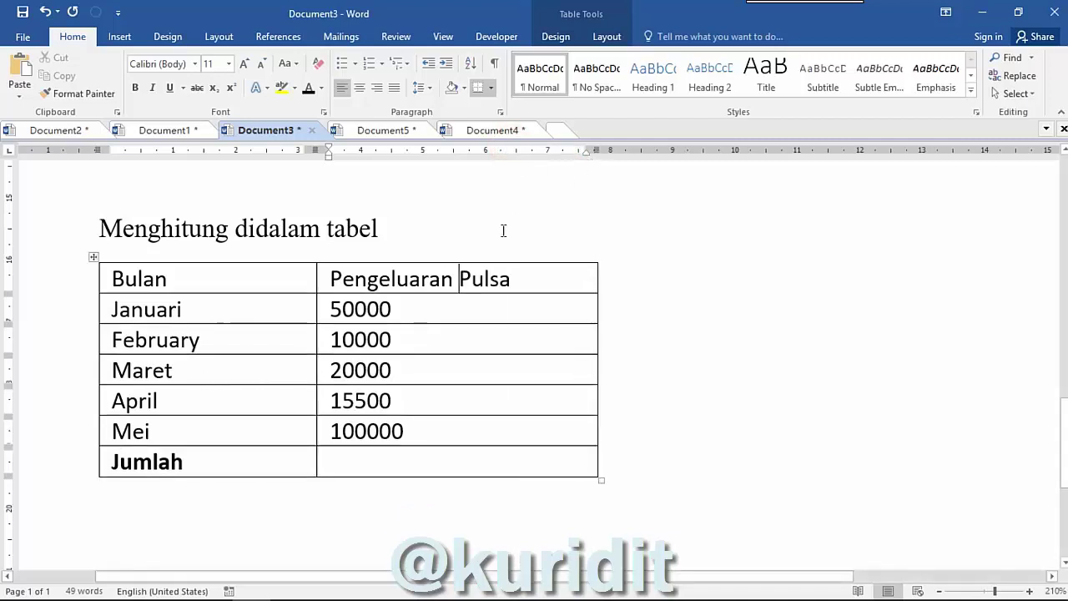
Calculate the sum of the Januari to Mei amounts under Pengeluaran Pulsa and paste the result into the empty Jumlah cell
{"action": "left_click", "coordinate": [406, 310]}
{"action": "left_click", "coordinate": [417, 337]}
{"action": "left_click", "coordinate": [417, 365]}
{"action": "left_click", "coordinate": [426, 399]}
{"action": "left_click", "coordinate": [428, 428]}
{"action": "left_click_drag", "start_coordinate": [361, 310], "coordinate": [402, 430]}
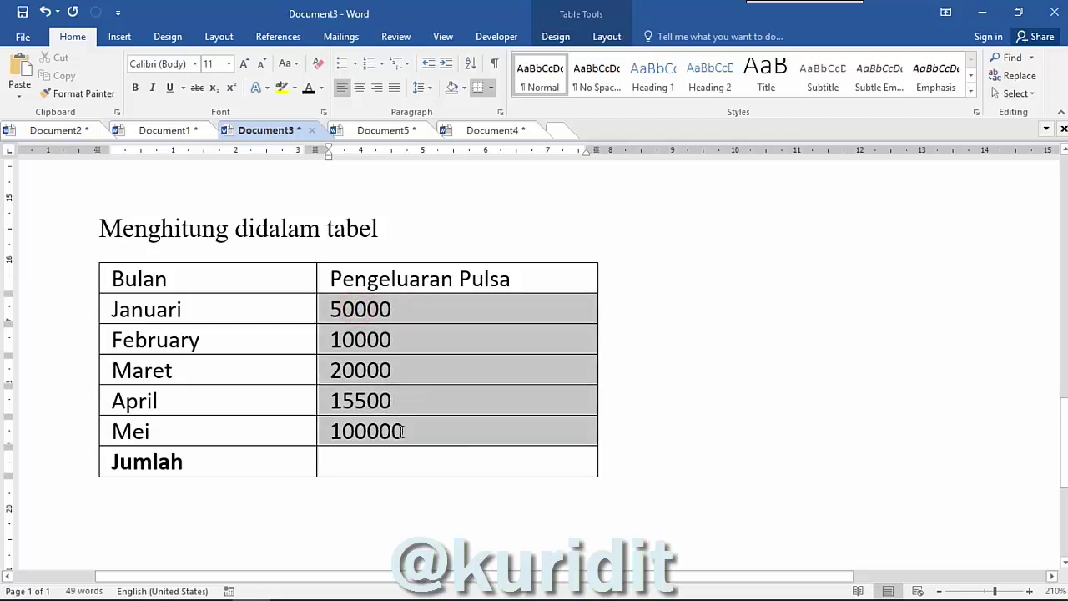
{"action": "left_click", "coordinate": [97, 13]}
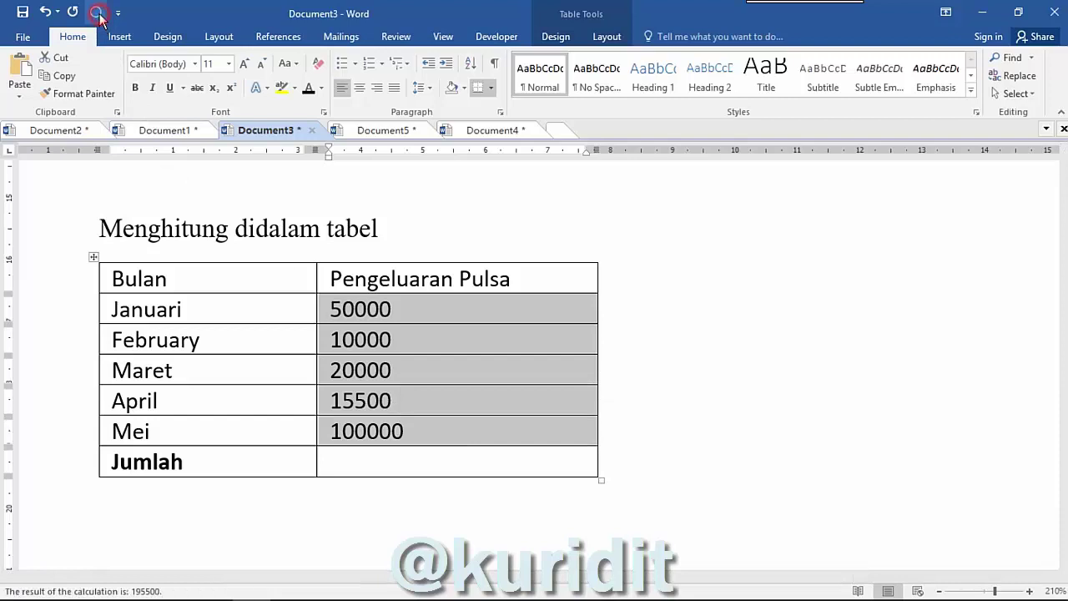
{"action": "left_click", "coordinate": [406, 461]}
{"action": "type", "text": "195500"}
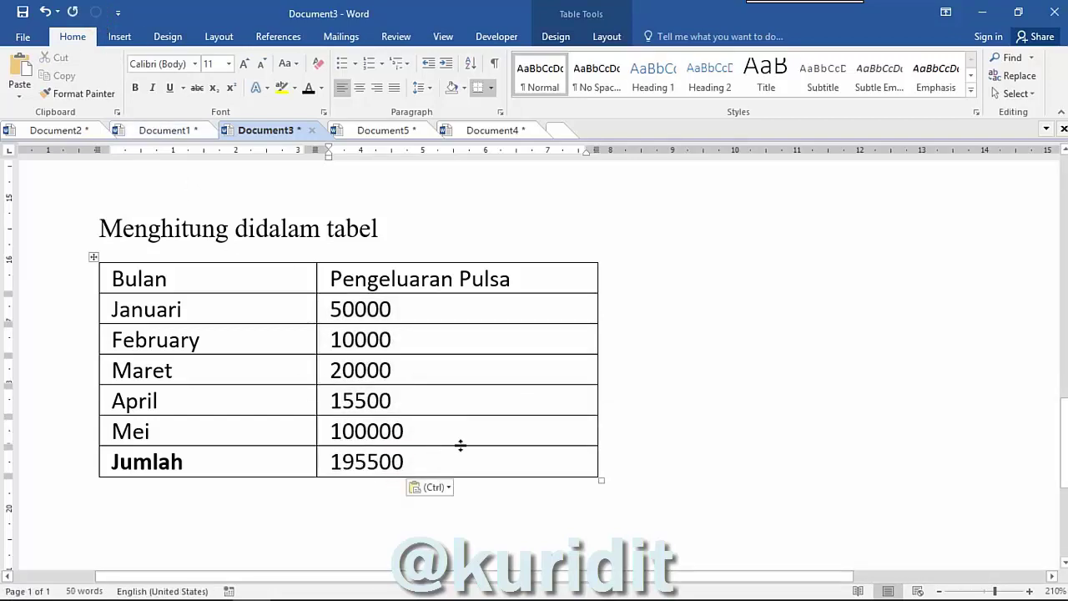